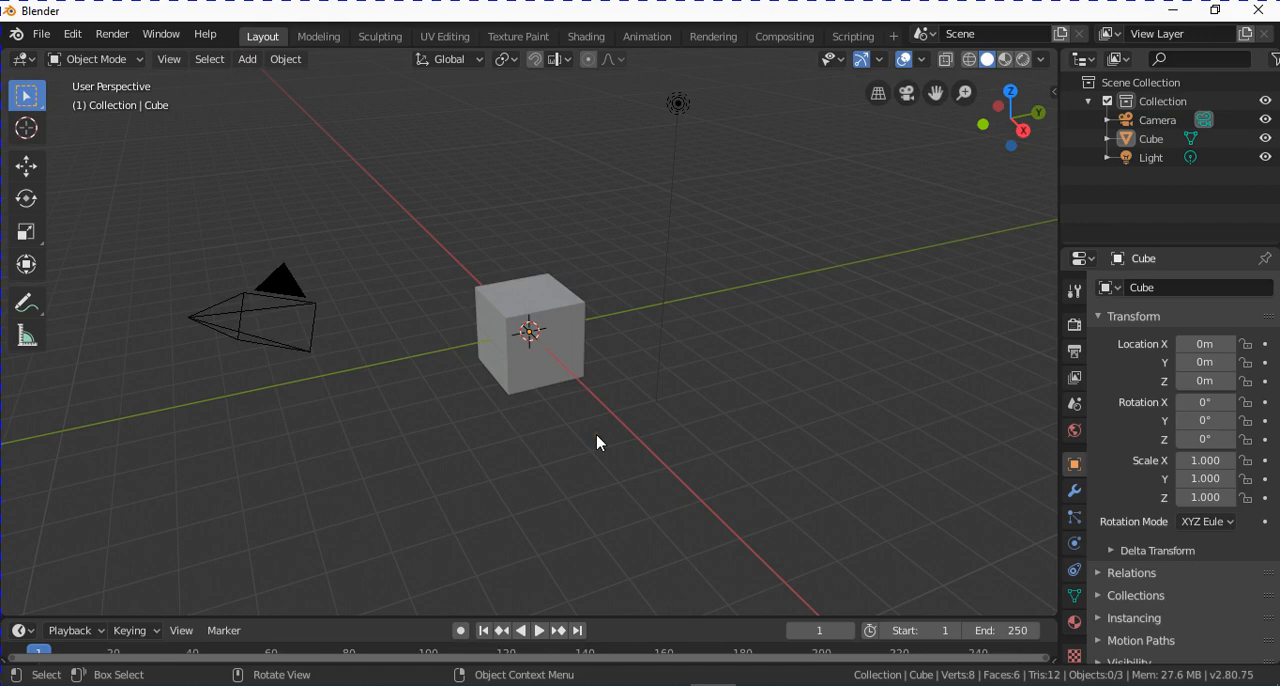
Delete all the default scene objects and add a plane mesh.
key(a)
key(Delete)
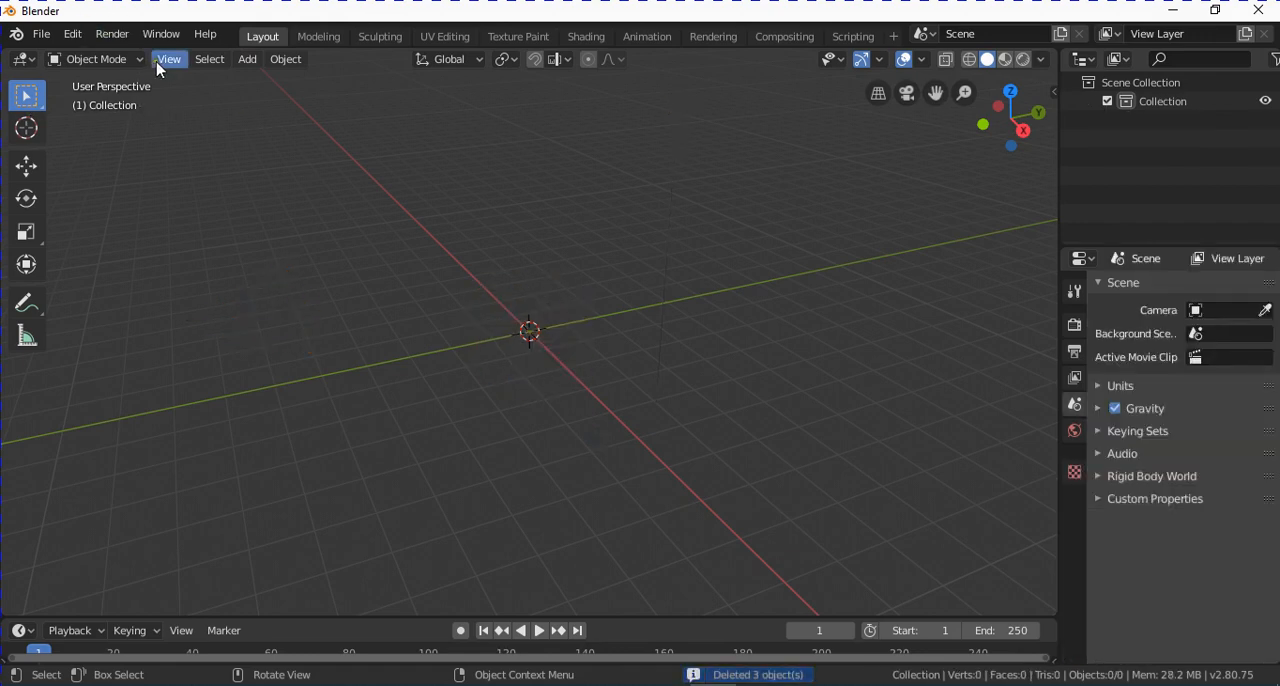
click(247, 59)
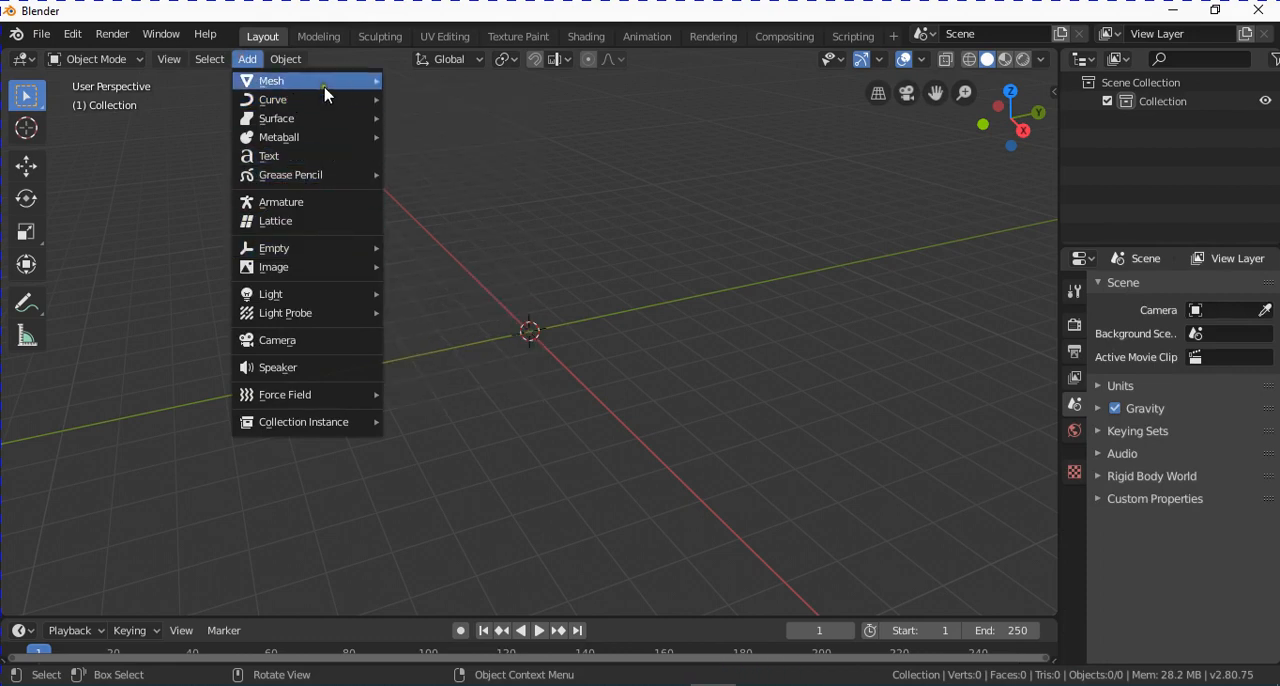
mouse_move(322, 82)
click(430, 83)
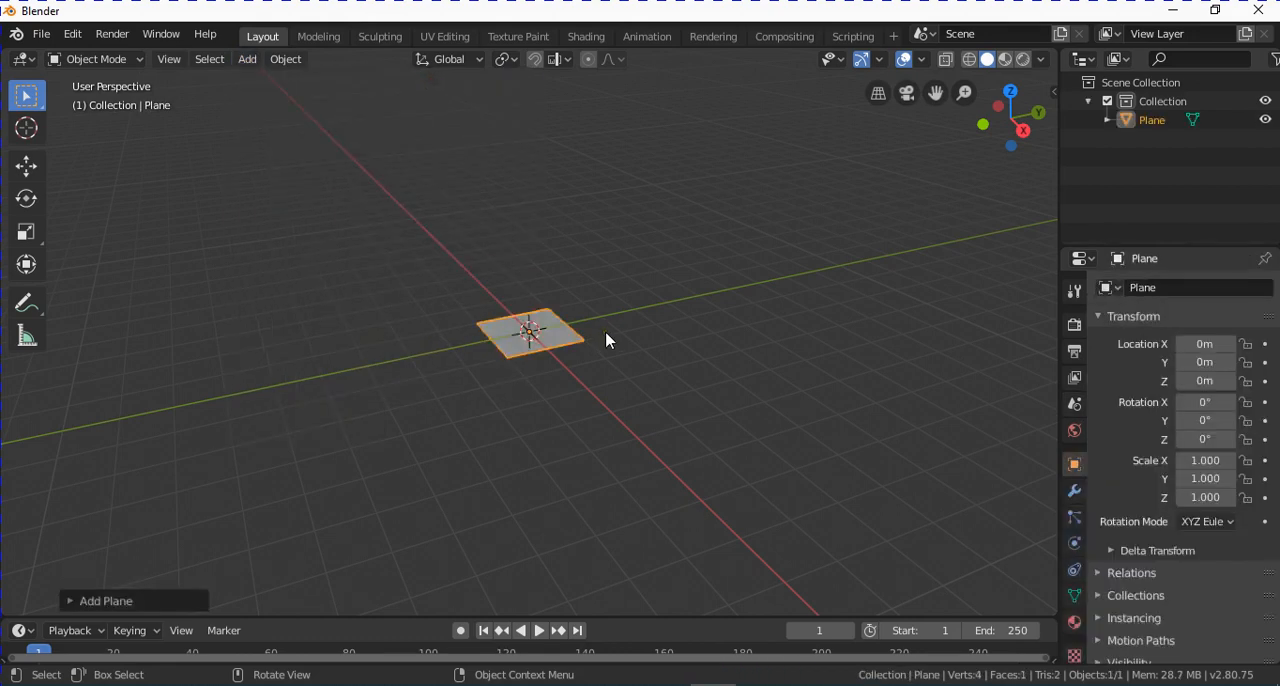
Rotate the plane 90° about the global X axis and view it from the front.
key(r)
text(x)
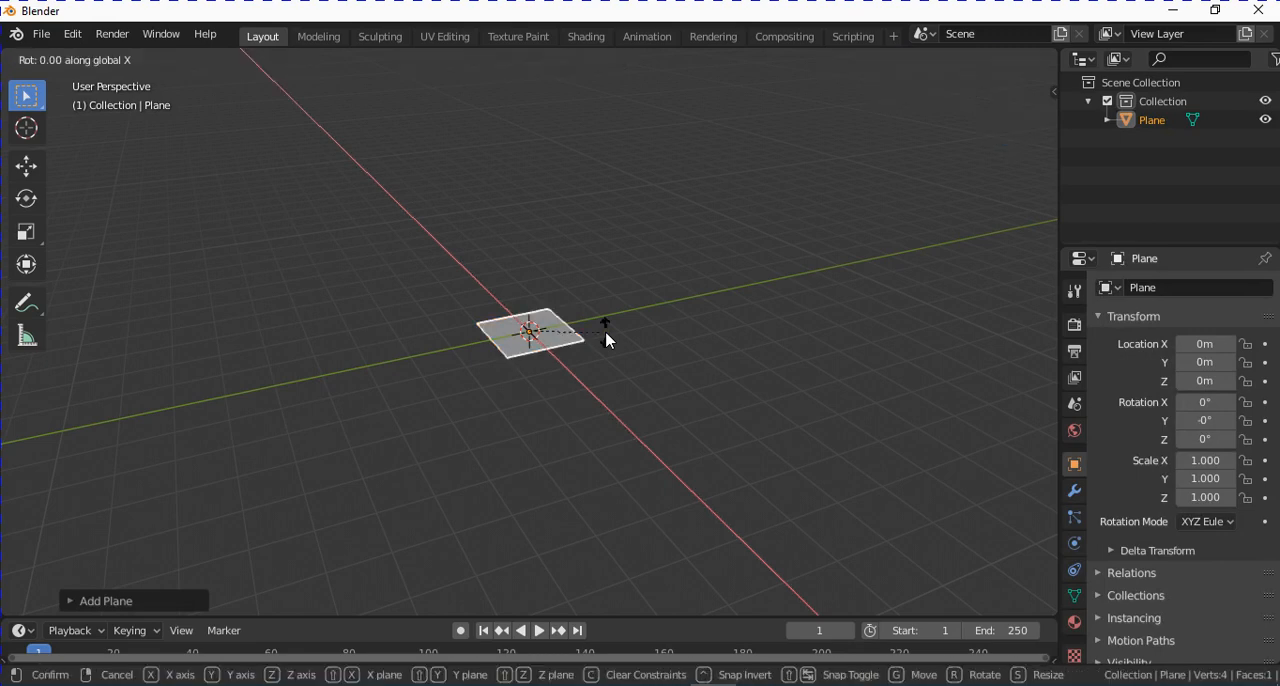
text(90)
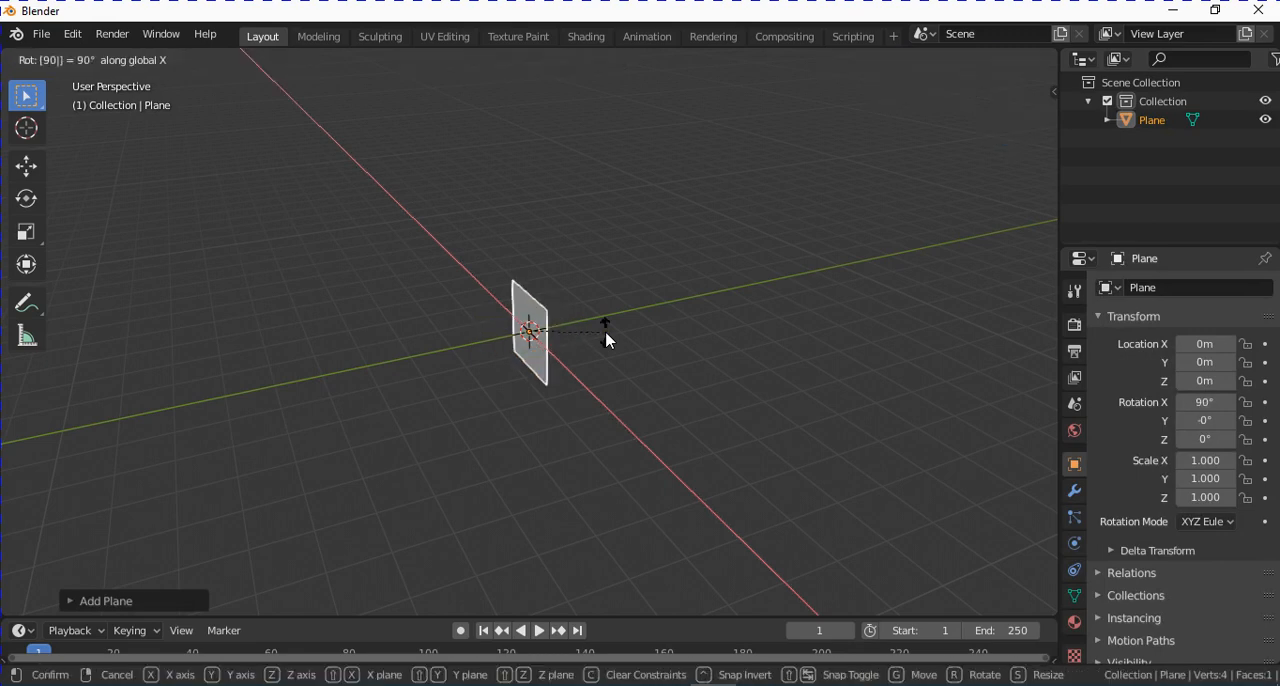
key(Return)
key(KP_1)
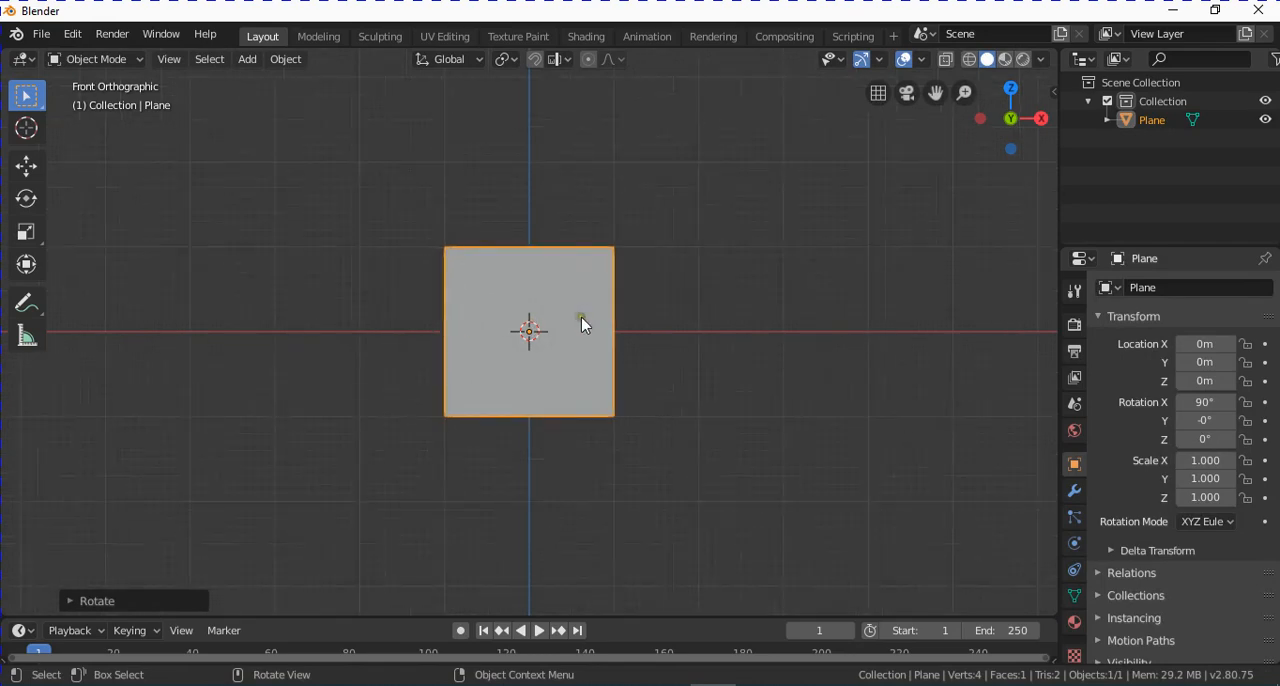
scroll(583, 323, up, 3)
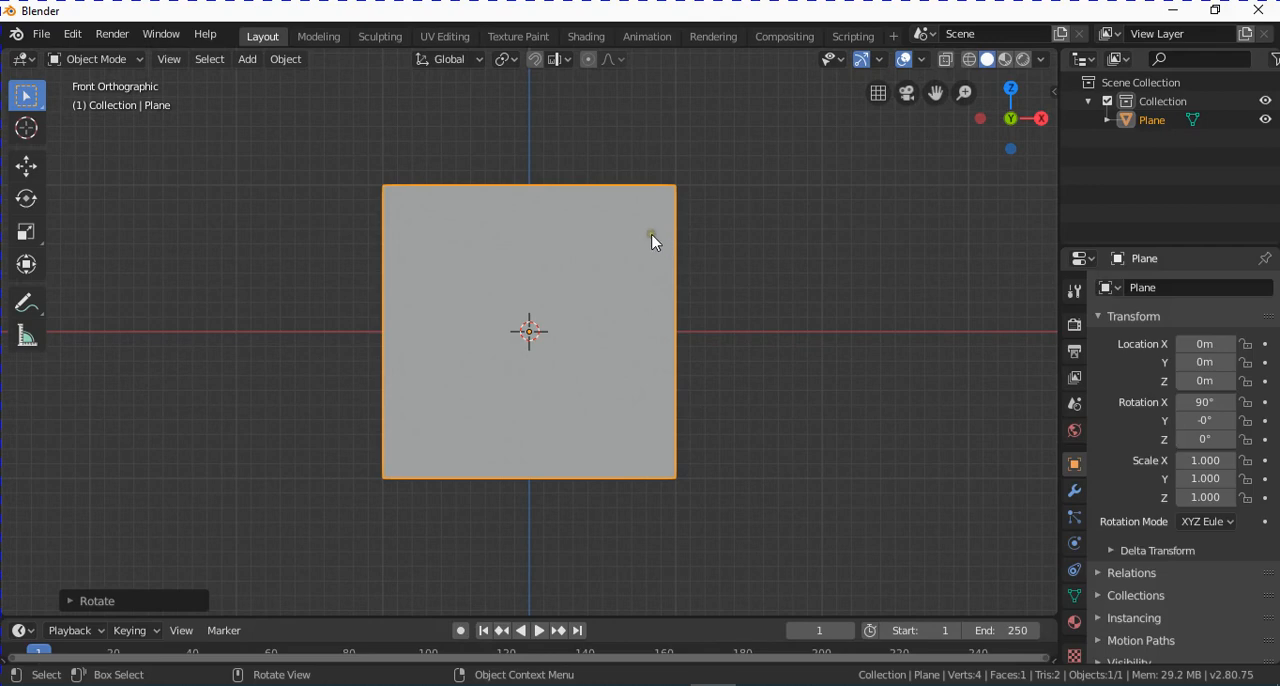
Switch to the Sculpting workspace and view the plane from the front.
click(381, 38)
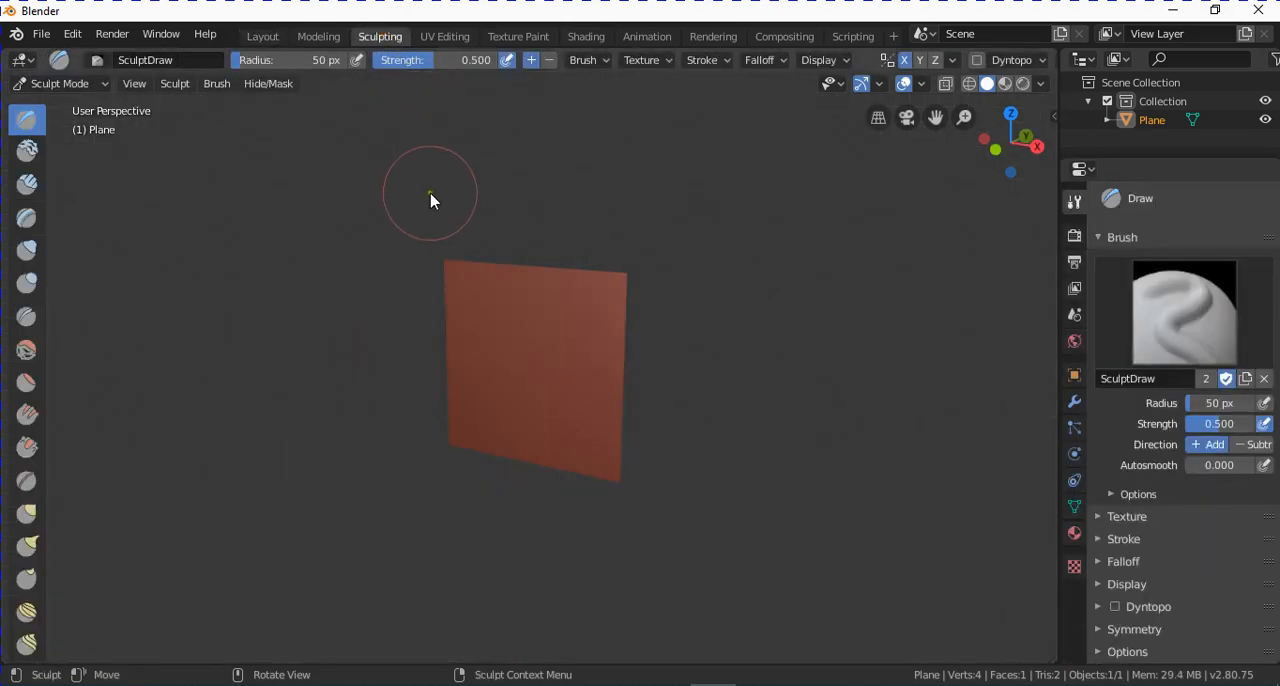
key(KP_1)
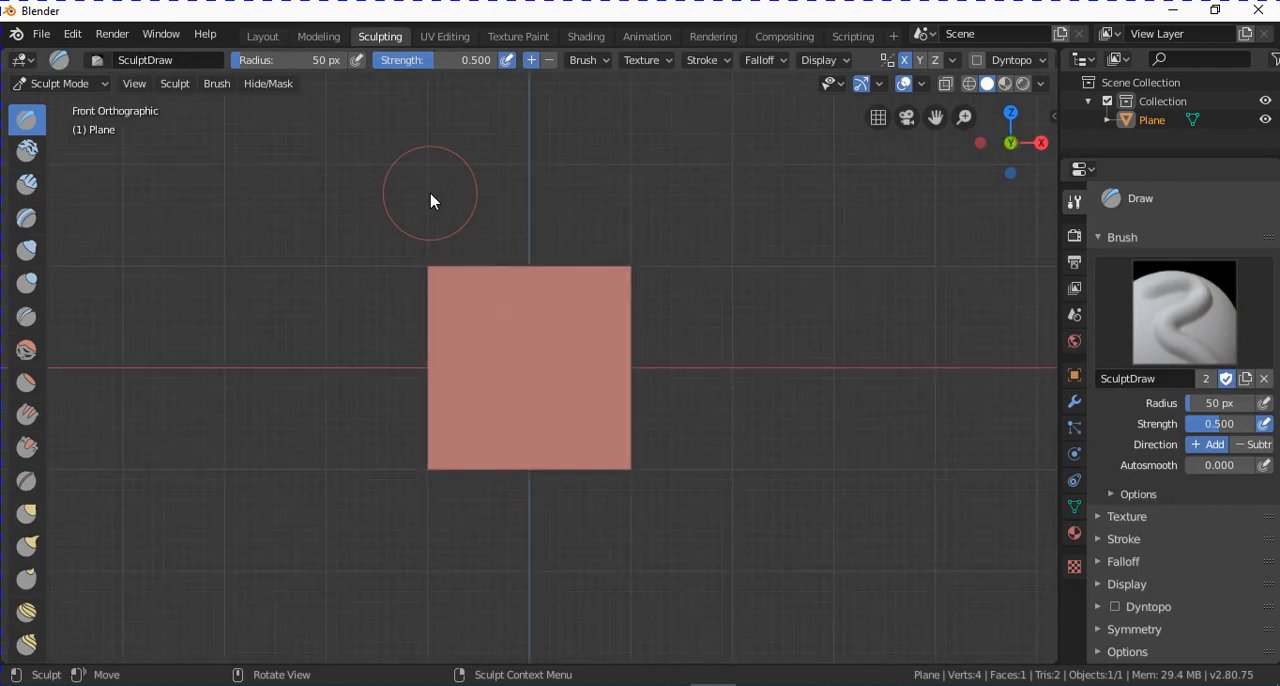
scroll(645, 415, up, 1)
scroll(705, 343, up, 1)
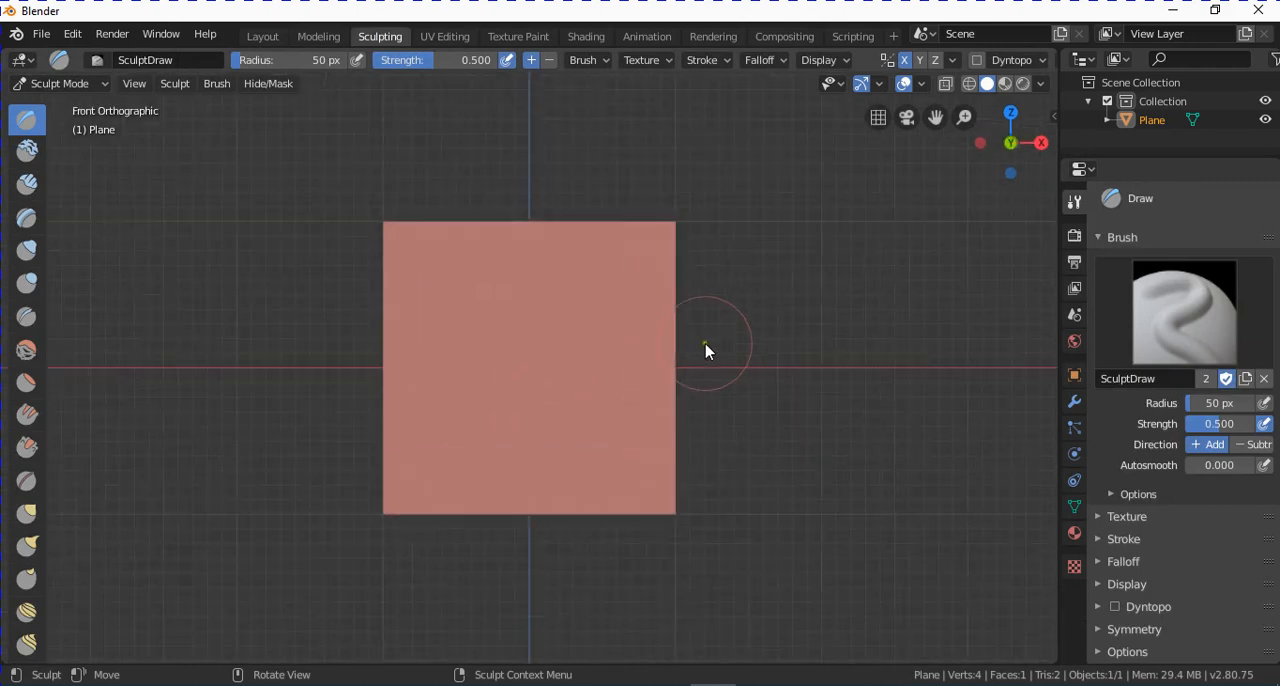
scroll(705, 348, up, 1)
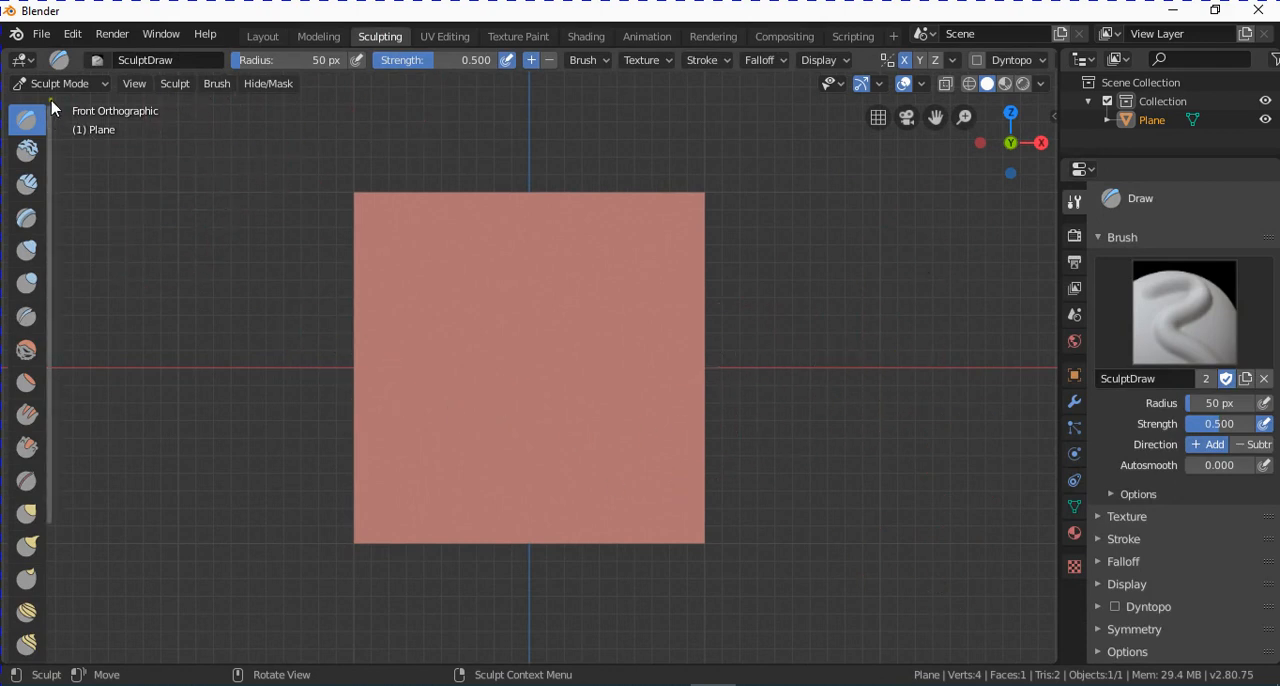
click(99, 85)
click(99, 84)
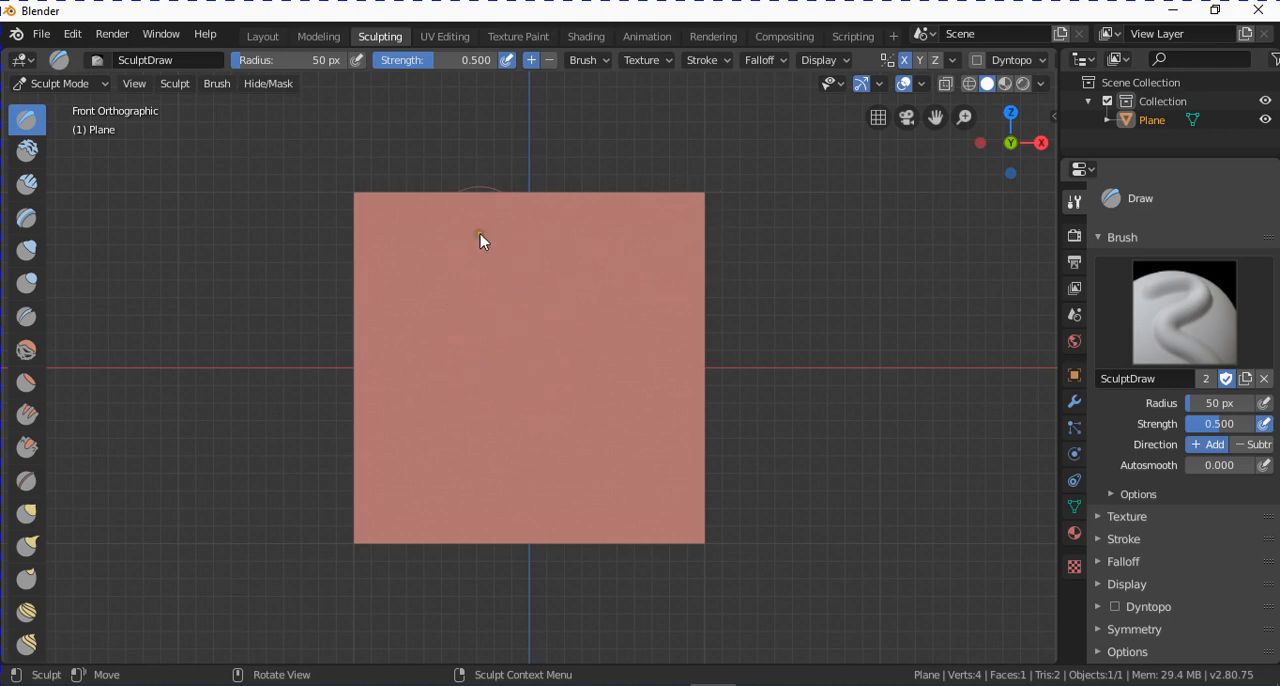
Try to sculpt the undivided plane with Draw brush strokes across its middle.
mouse_move(441, 290)
middle_down()
mouse_move(500, 266)
mouse_move(500, 297)
mouse_move(471, 254)
mouse_move(531, 320)
middle_up()
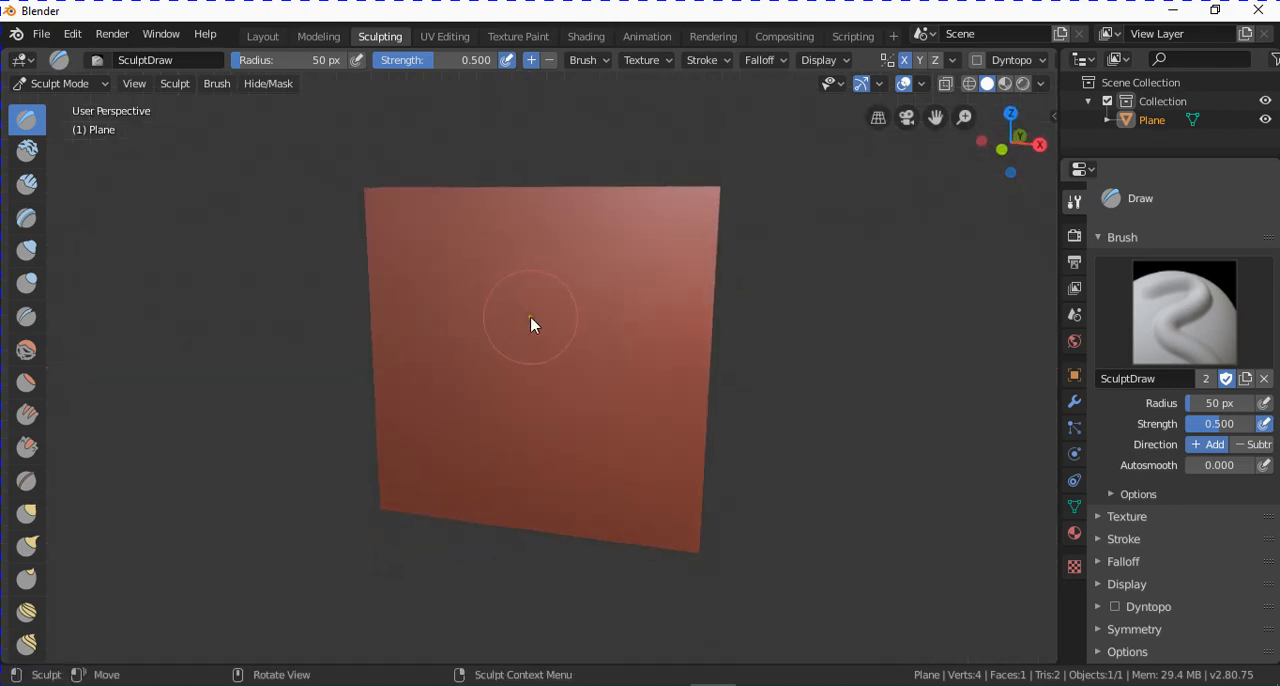
mouse_move(488, 364)
mouse_down()
mouse_move(586, 300)
mouse_move(573, 331)
mouse_move(558, 280)
mouse_move(530, 291)
mouse_move(573, 359)
mouse_up()
scroll(582, 320, up, 3)
scroll(582, 323, down, 3)
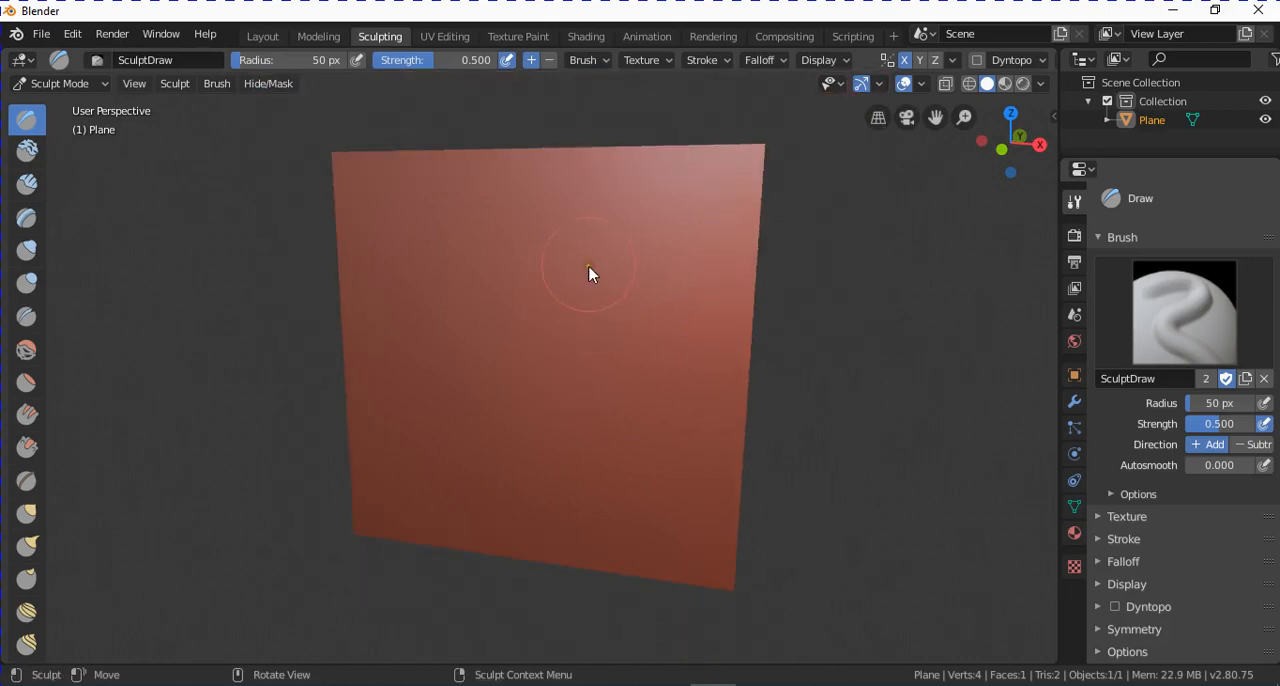
drag(591, 274, 514, 331)
middle_drag(487, 277, 552, 290)
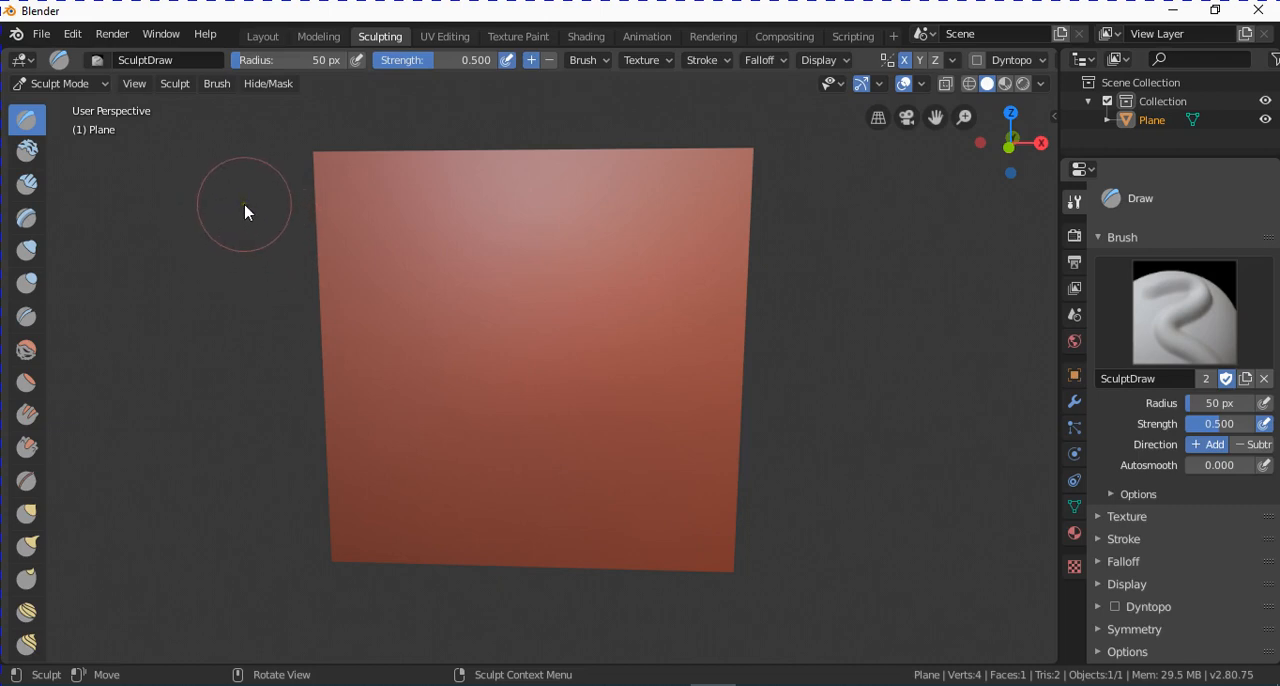
Put the plane into Edit Mode and subdivide it.
click(101, 88)
click(98, 124)
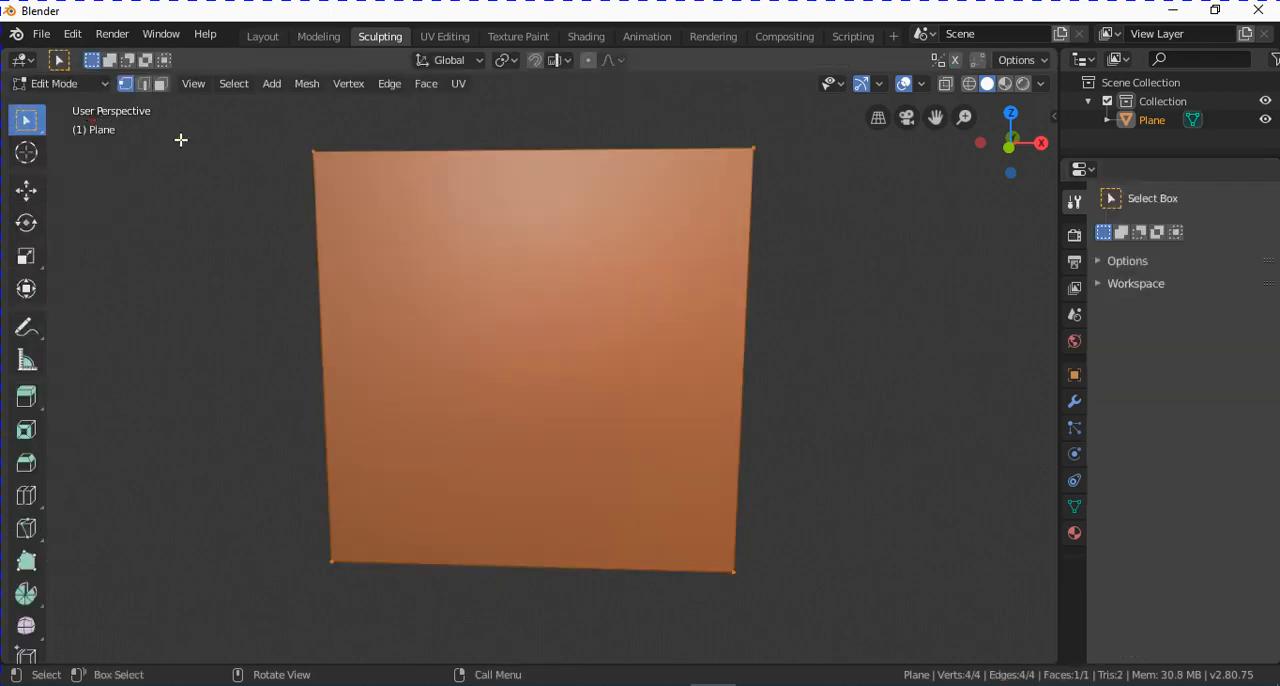
click(388, 83)
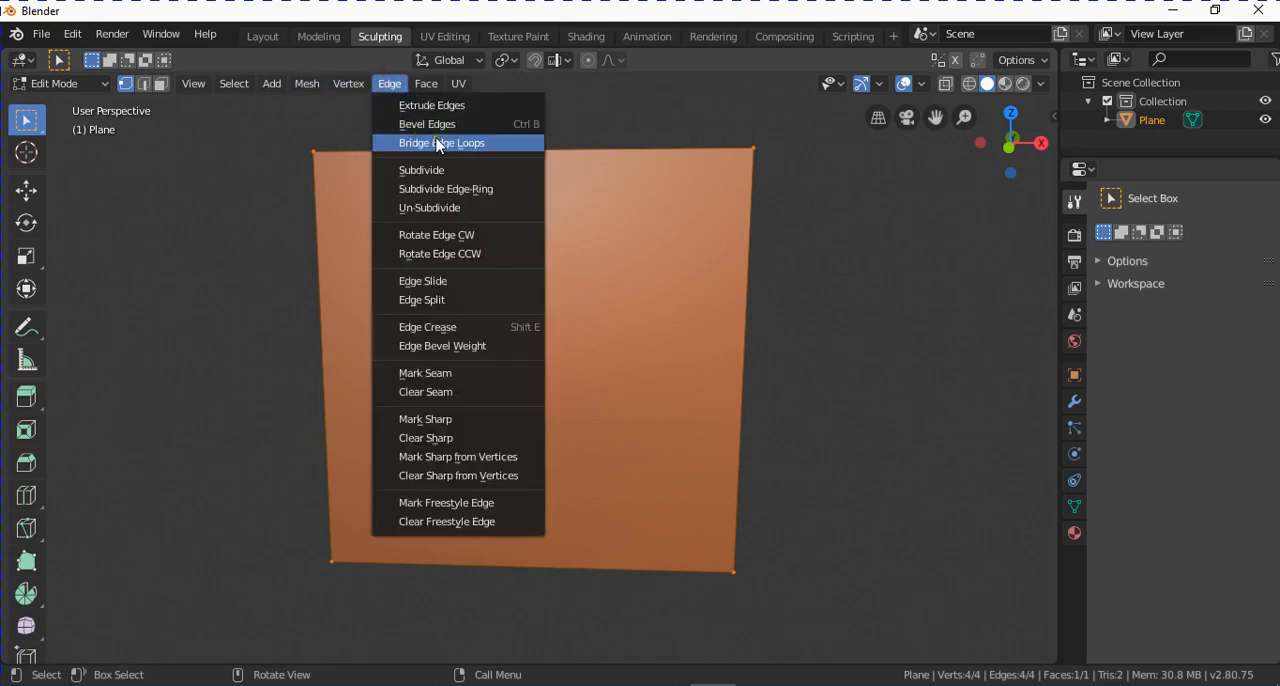
click(437, 170)
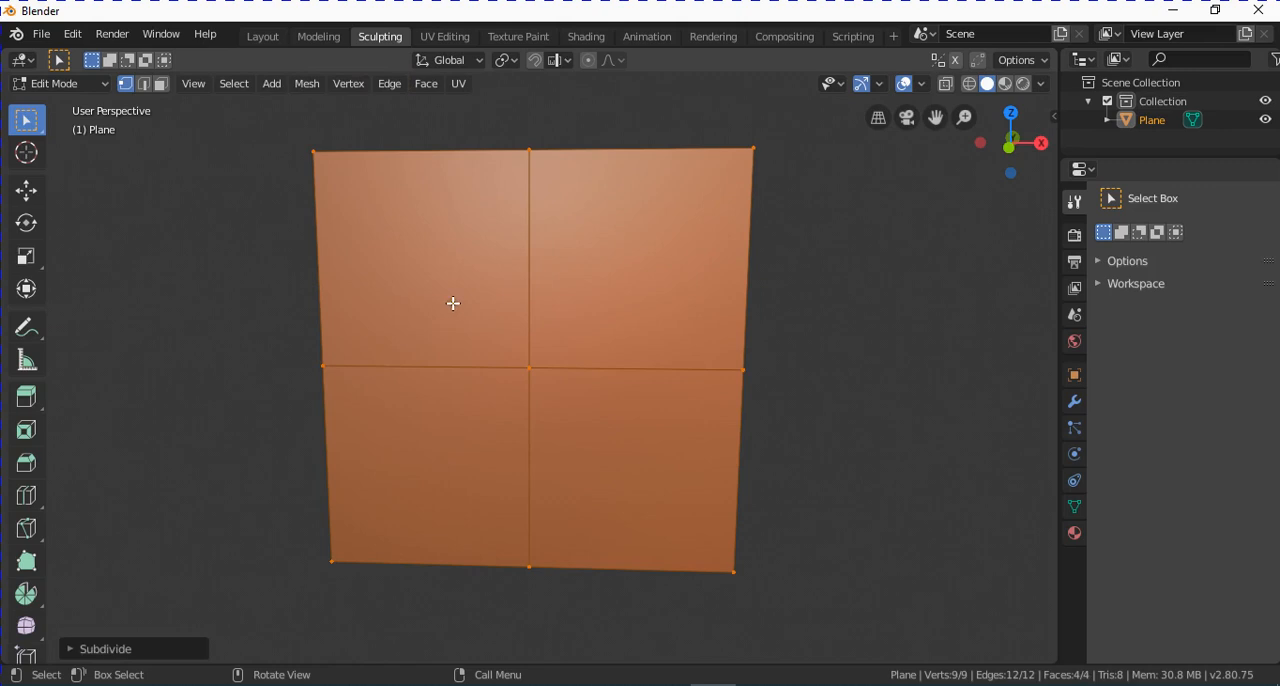
Set the plane subdivision's number of cuts to 15.
click(157, 650)
click(308, 519)
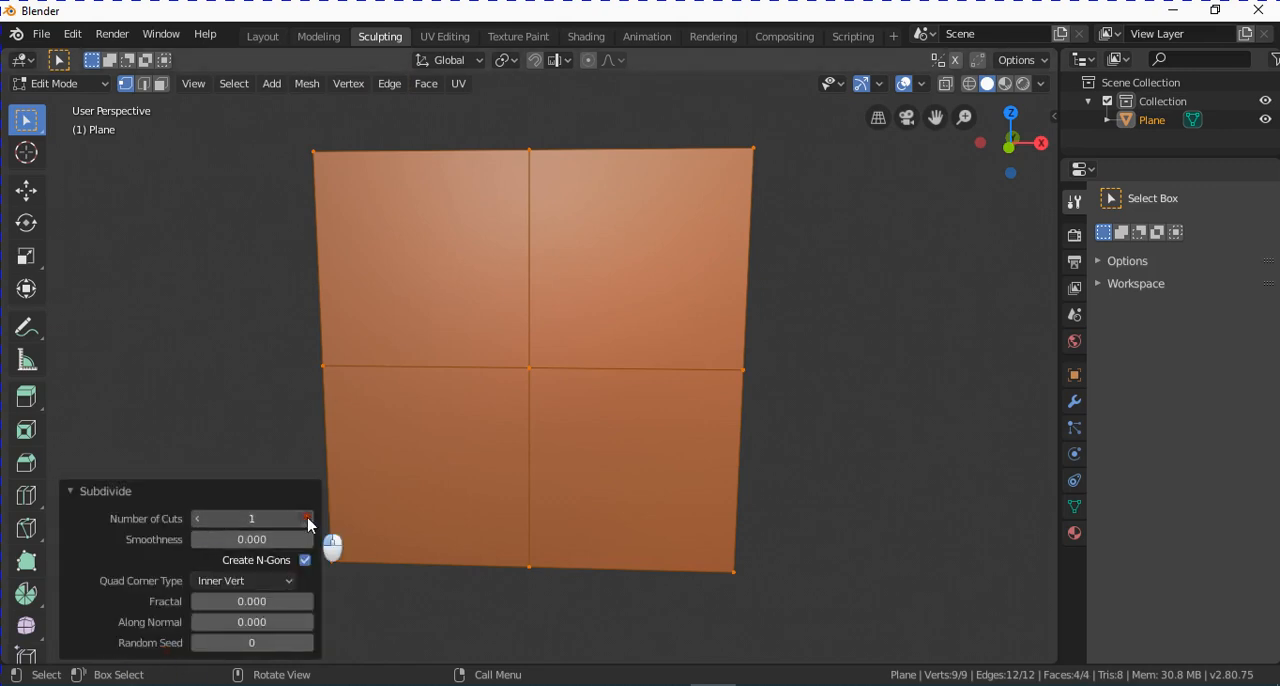
click(308, 519)
click(308, 519)
click(308, 519)
click(308, 519)
click(308, 519)
click(308, 519)
click(308, 519)
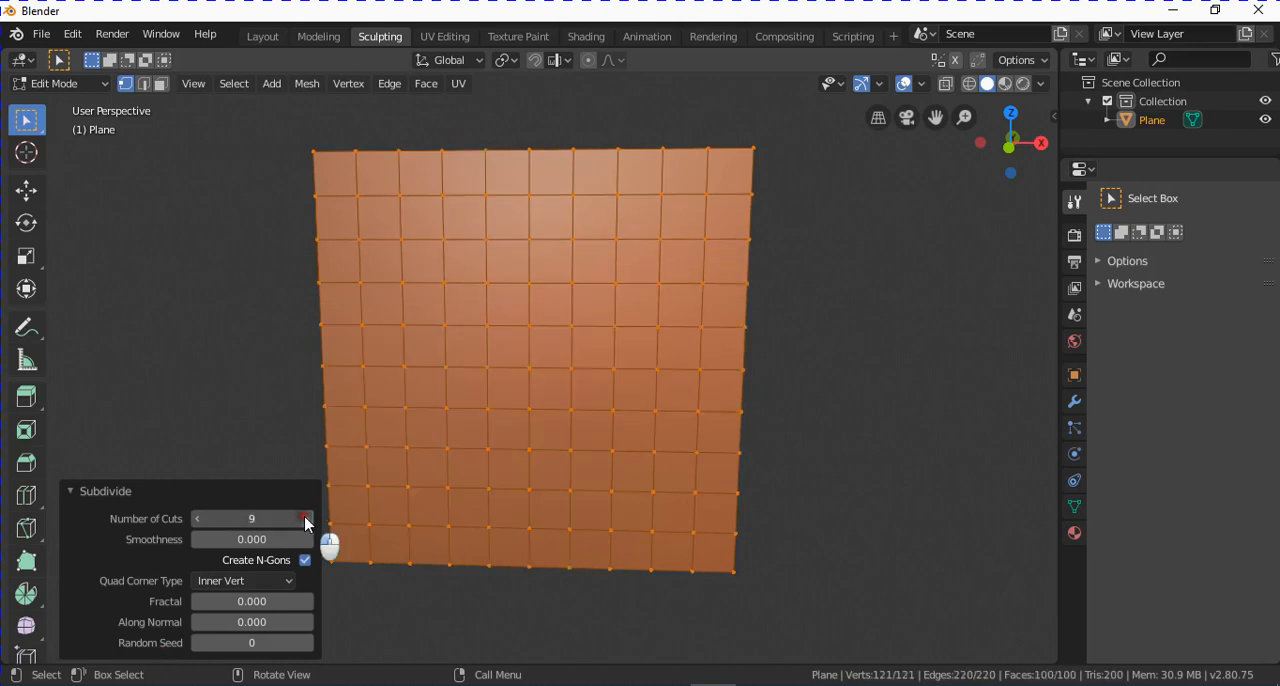
click(308, 519)
click(276, 517)
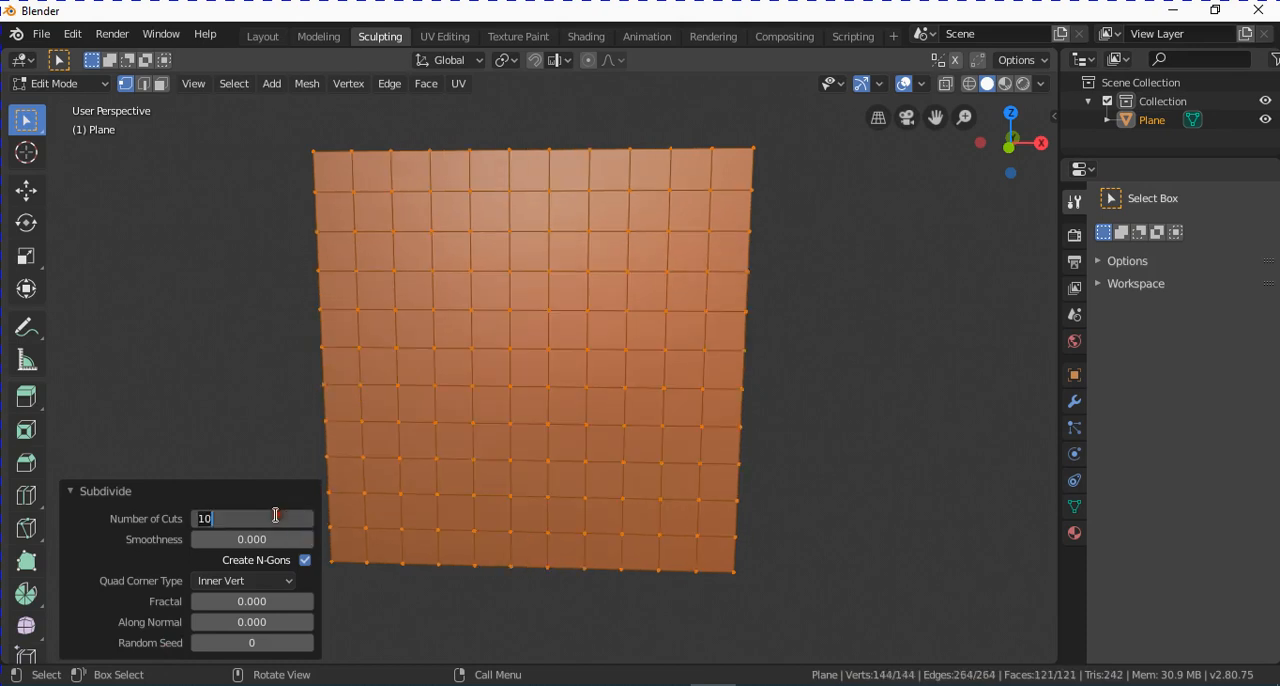
text(15)
key(Return)
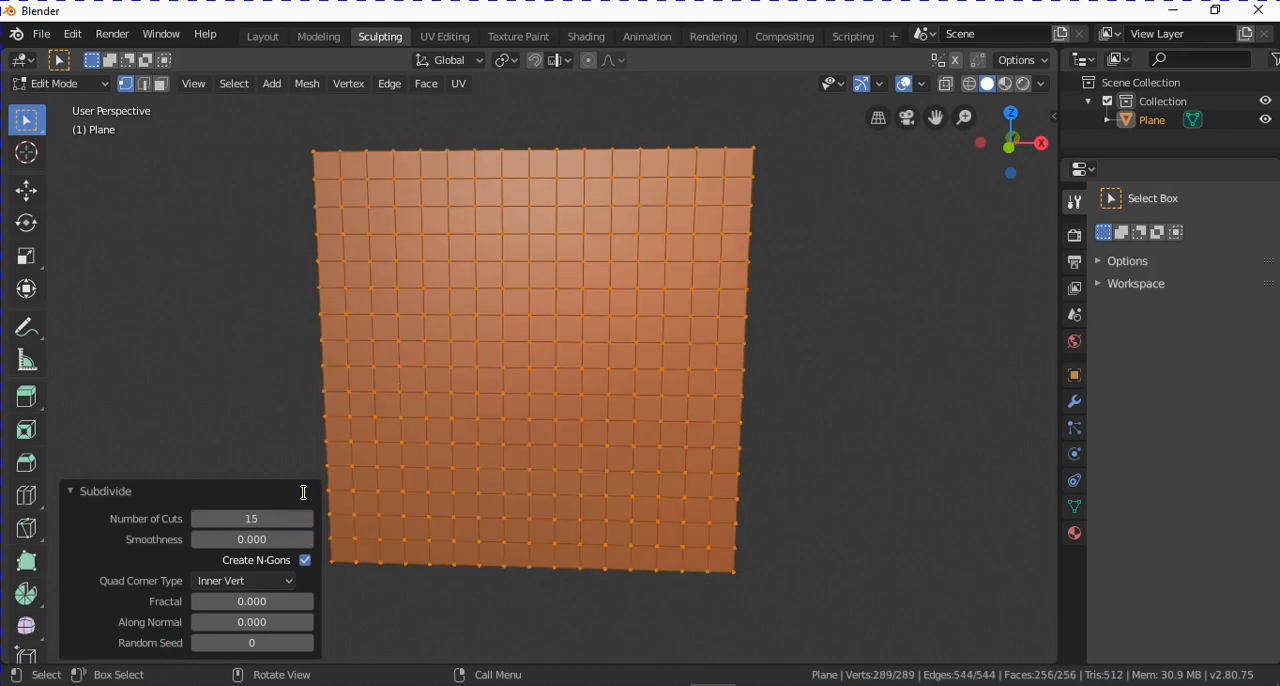
Set the plane subdivision's number of cuts to 30.
click(281, 511)
text(30)
key(Return)
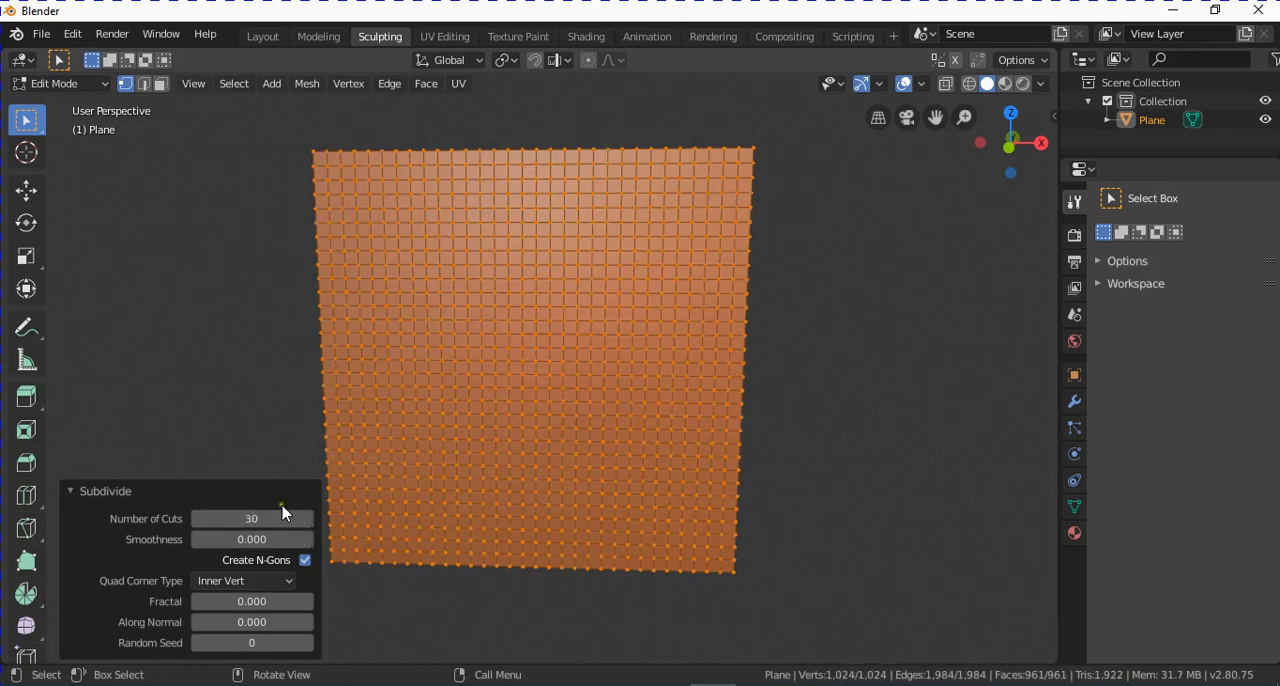
click(191, 484)
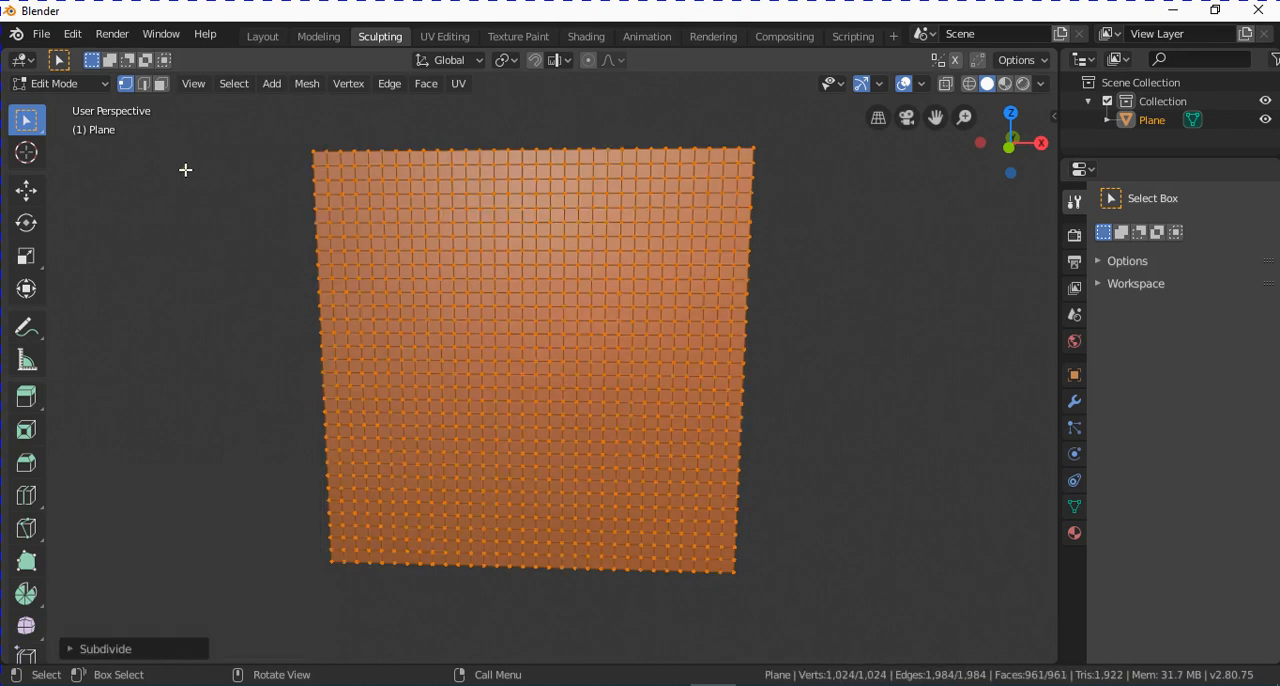
Return the plane to Sculpt Mode and build up an oval bump at its center with the Draw brush.
click(78, 84)
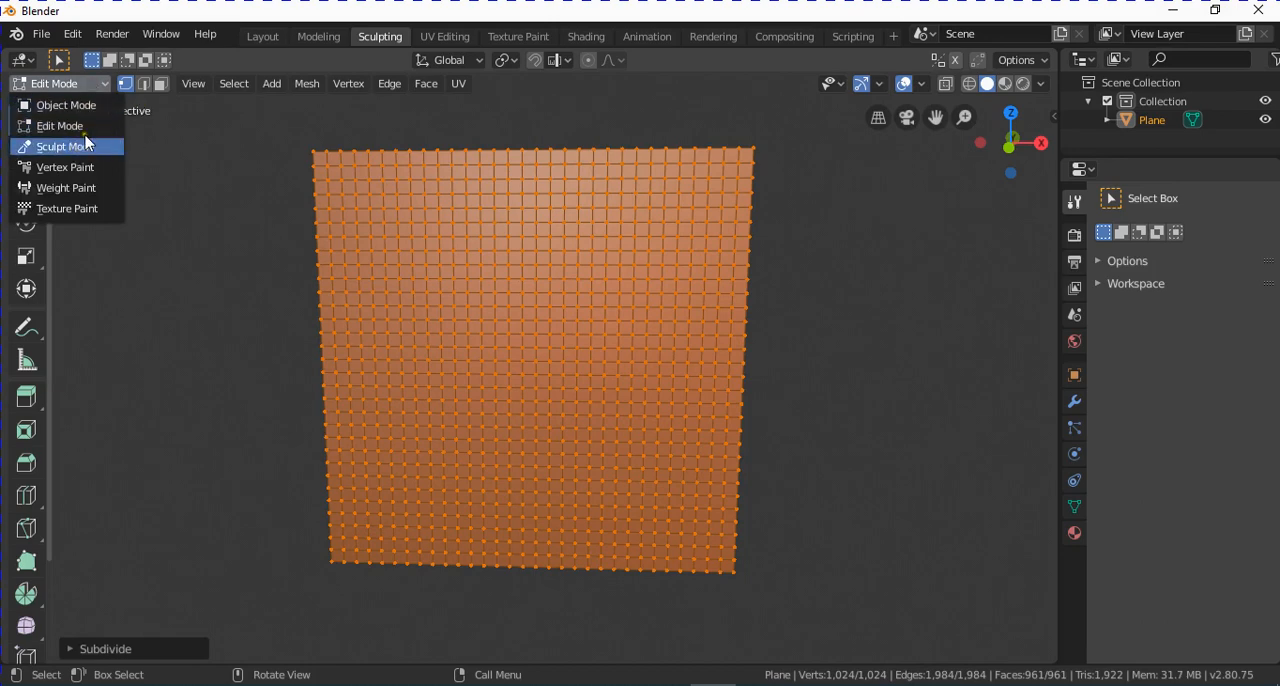
click(86, 146)
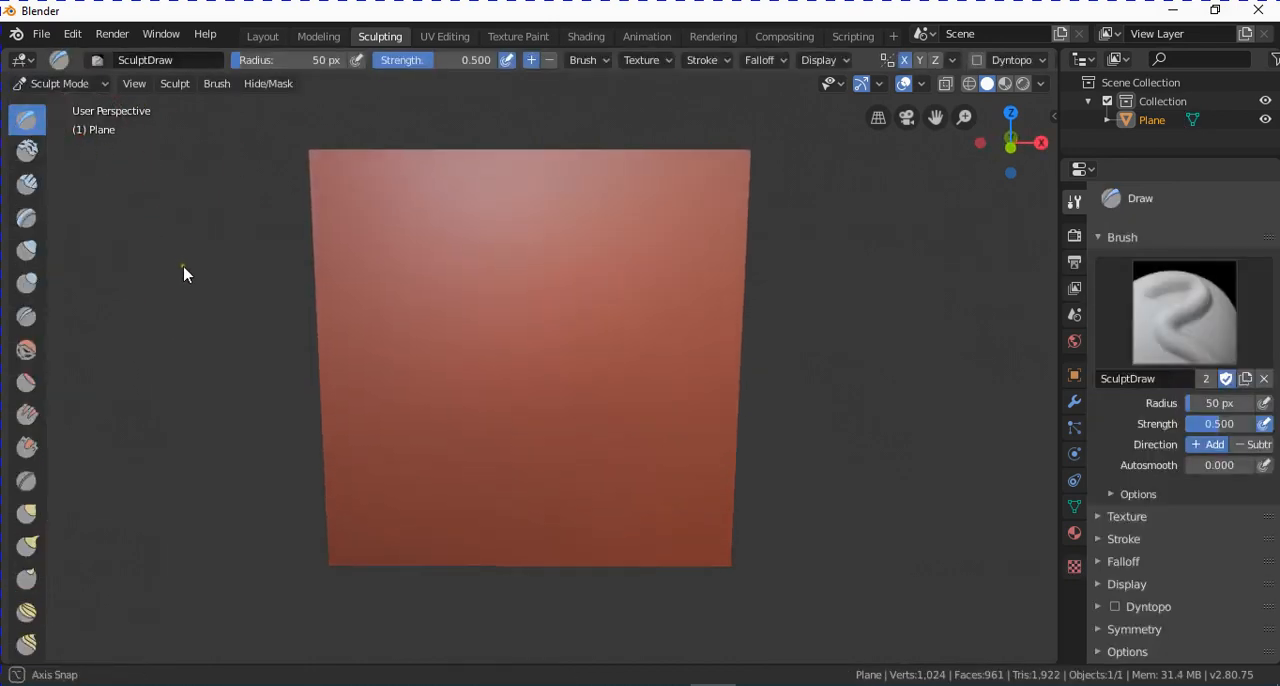
mouse_move(517, 333)
mouse_down()
mouse_move(530, 274)
mouse_move(499, 310)
mouse_move(497, 360)
mouse_move(523, 414)
mouse_move(536, 370)
mouse_move(514, 306)
mouse_move(491, 406)
mouse_move(526, 406)
mouse_move(506, 402)
mouse_up()
mouse_move(506, 402)
middle_down()
mouse_move(594, 409)
mouse_move(509, 403)
mouse_move(517, 423)
mouse_move(408, 438)
mouse_move(357, 429)
mouse_move(506, 429)
mouse_move(363, 422)
mouse_move(520, 417)
mouse_move(580, 437)
mouse_move(623, 429)
mouse_move(585, 400)
mouse_move(607, 412)
middle_up()
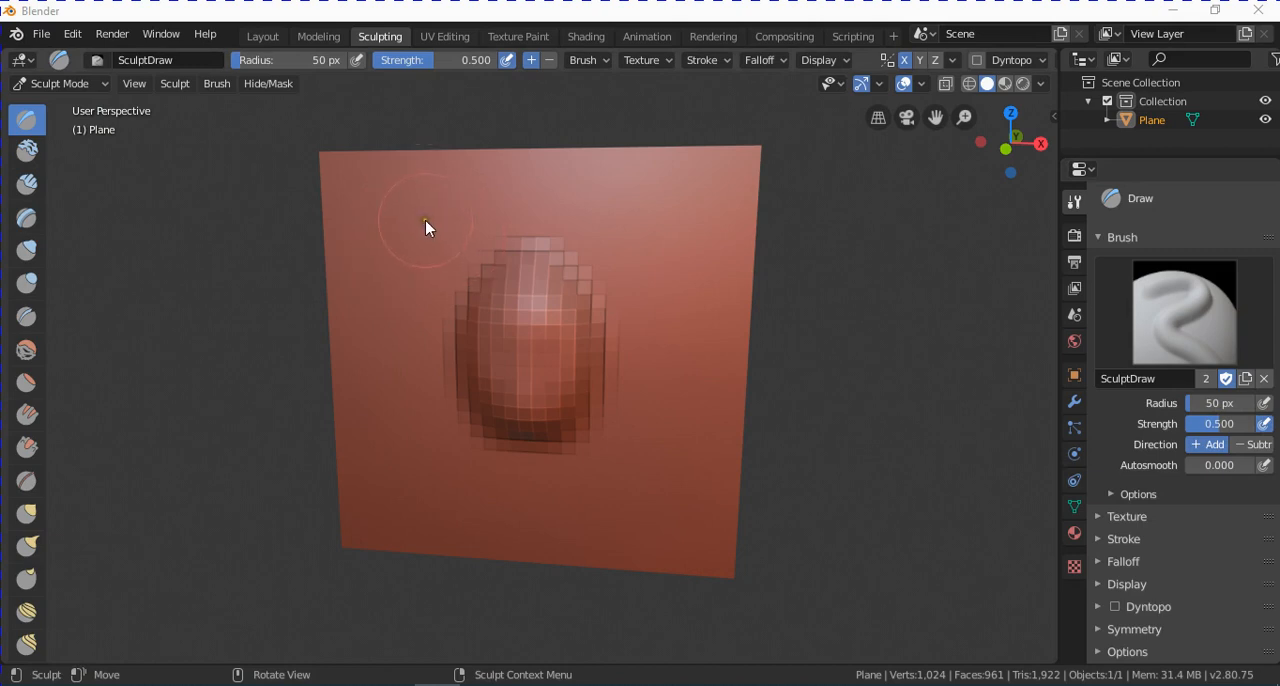
Set the Draw brush radius to 20 px and sculpt small mirrored bumps around the central bump and along the plane's upper edge.
click(1221, 401)
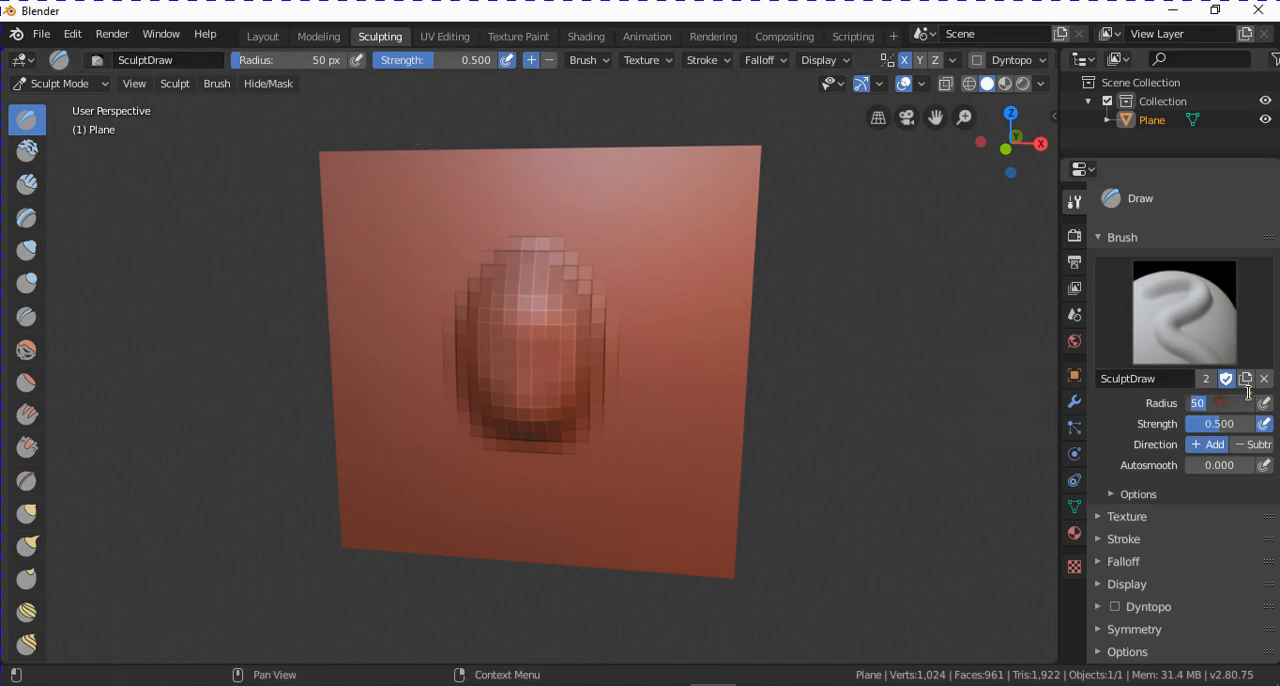
text(20)
key(Return)
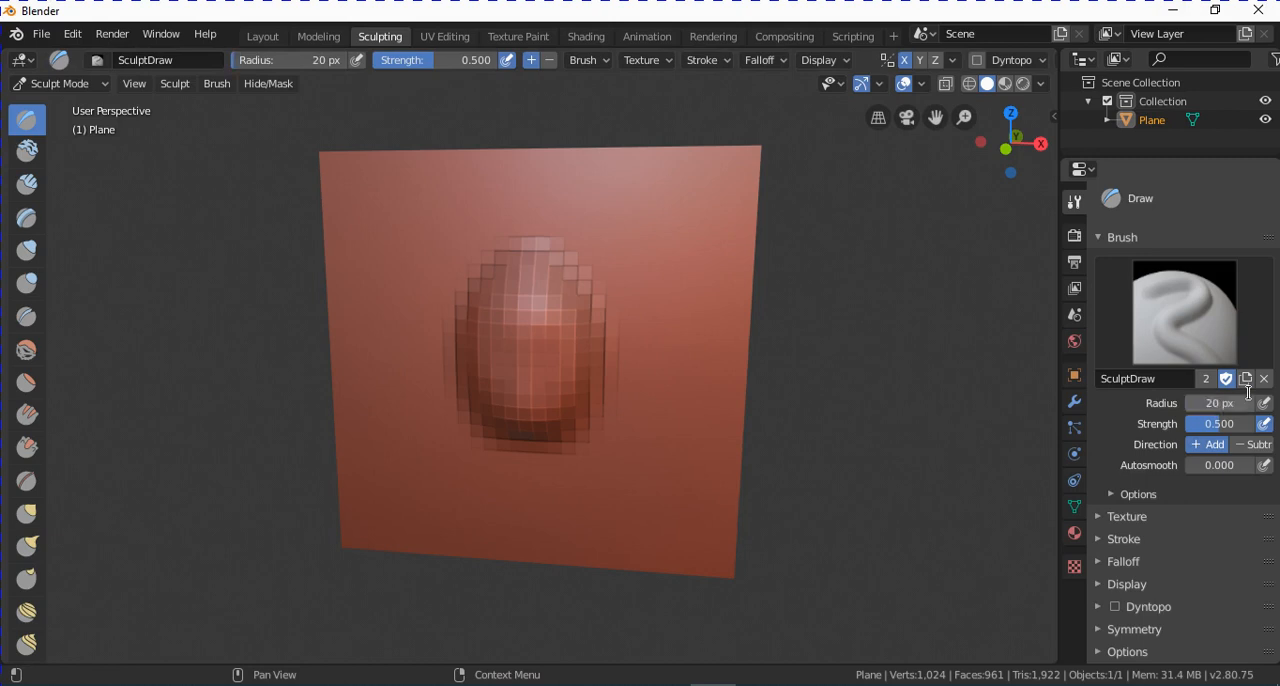
drag(654, 214, 662, 246)
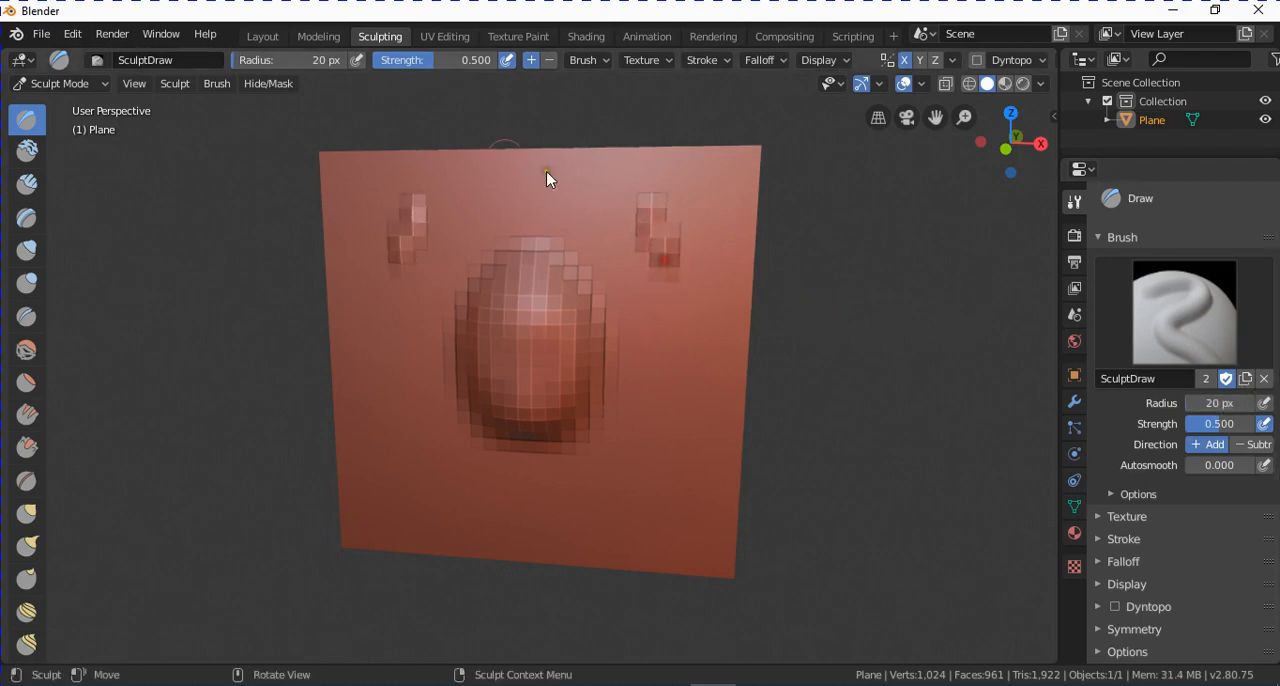
mouse_move(549, 177)
mouse_down()
mouse_move(534, 185)
mouse_move(557, 169)
mouse_move(590, 190)
mouse_up()
drag(659, 300, 672, 335)
mouse_move(684, 362)
mouse_down()
mouse_move(666, 400)
mouse_move(707, 382)
mouse_move(684, 440)
mouse_up()
drag(680, 482, 682, 520)
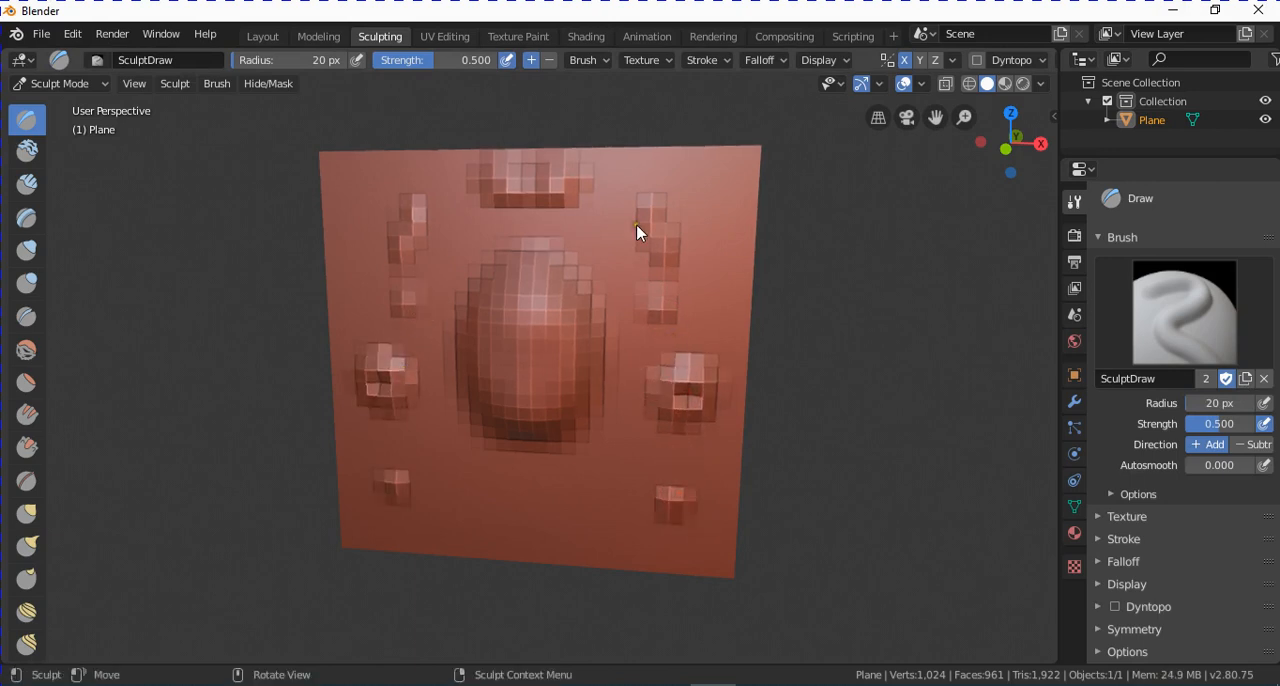
Turn off X mirror symmetry and sculpt a single small bump near the plane's upper-left corner.
mouse_move(649, 251)
middle_down()
mouse_move(711, 323)
mouse_move(680, 357)
mouse_move(697, 323)
middle_up()
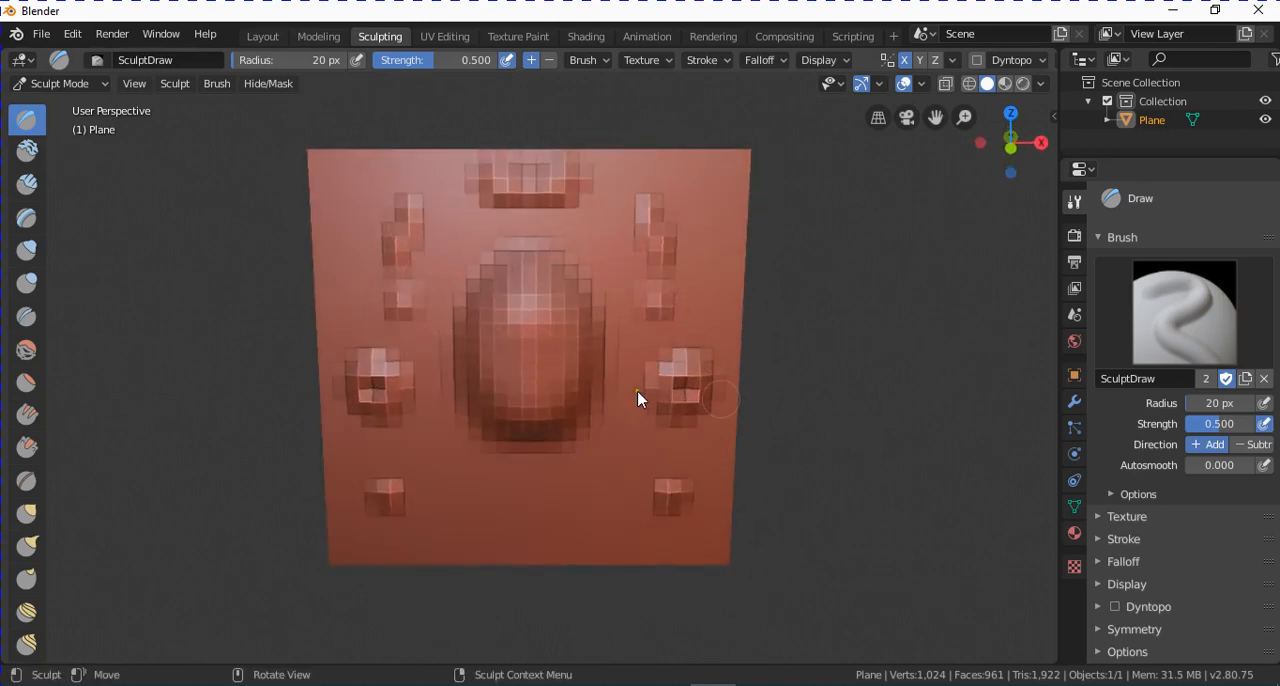
mouse_move(658, 379)
middle_down()
mouse_move(726, 366)
mouse_move(697, 366)
middle_up()
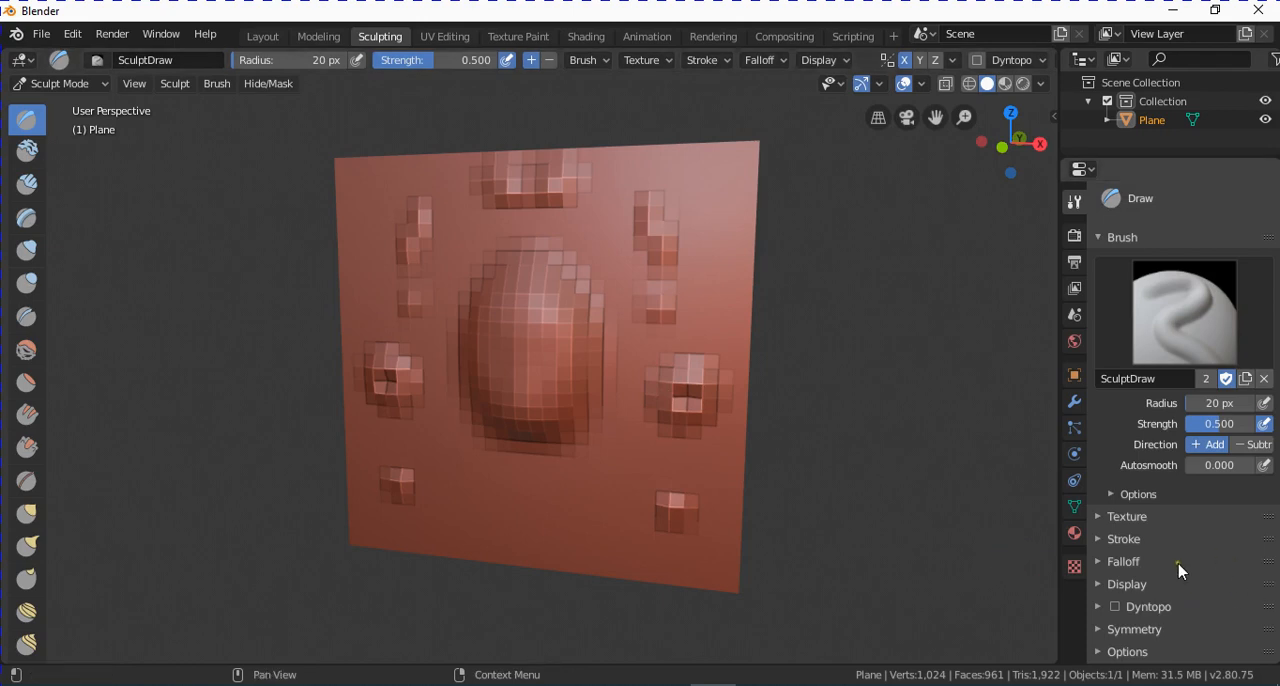
click(1137, 630)
scroll(1262, 580, down, 3)
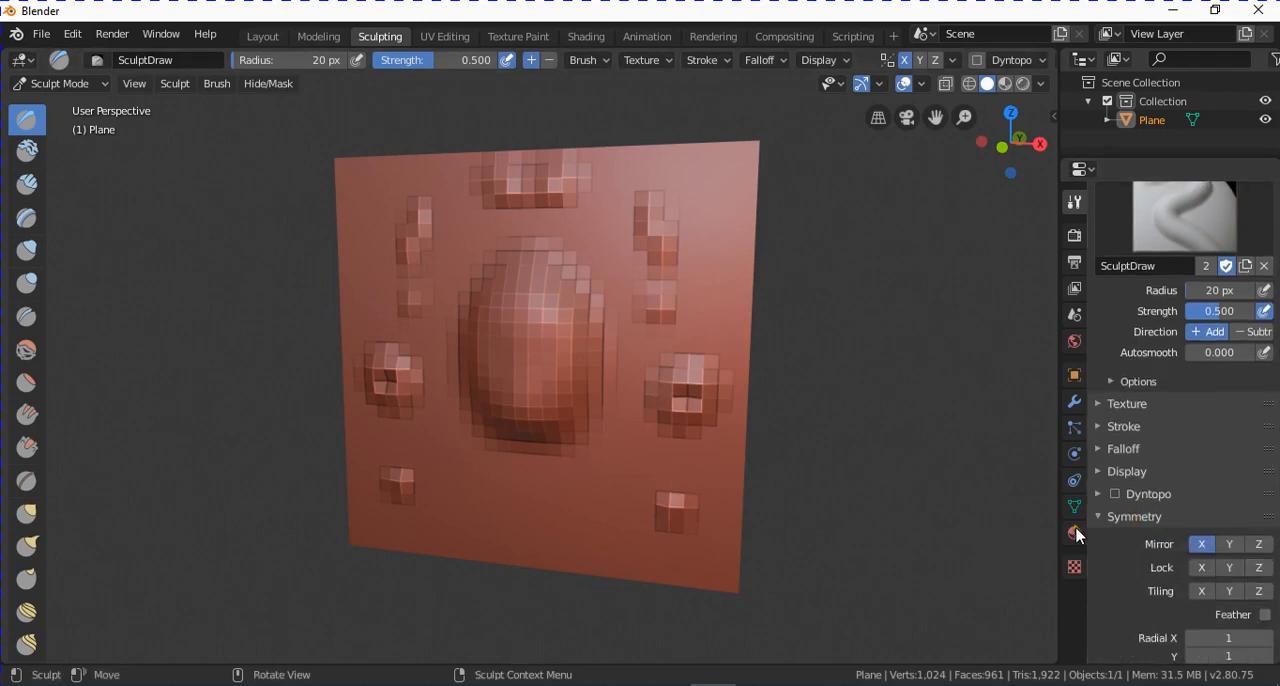
click(1203, 545)
click(376, 187)
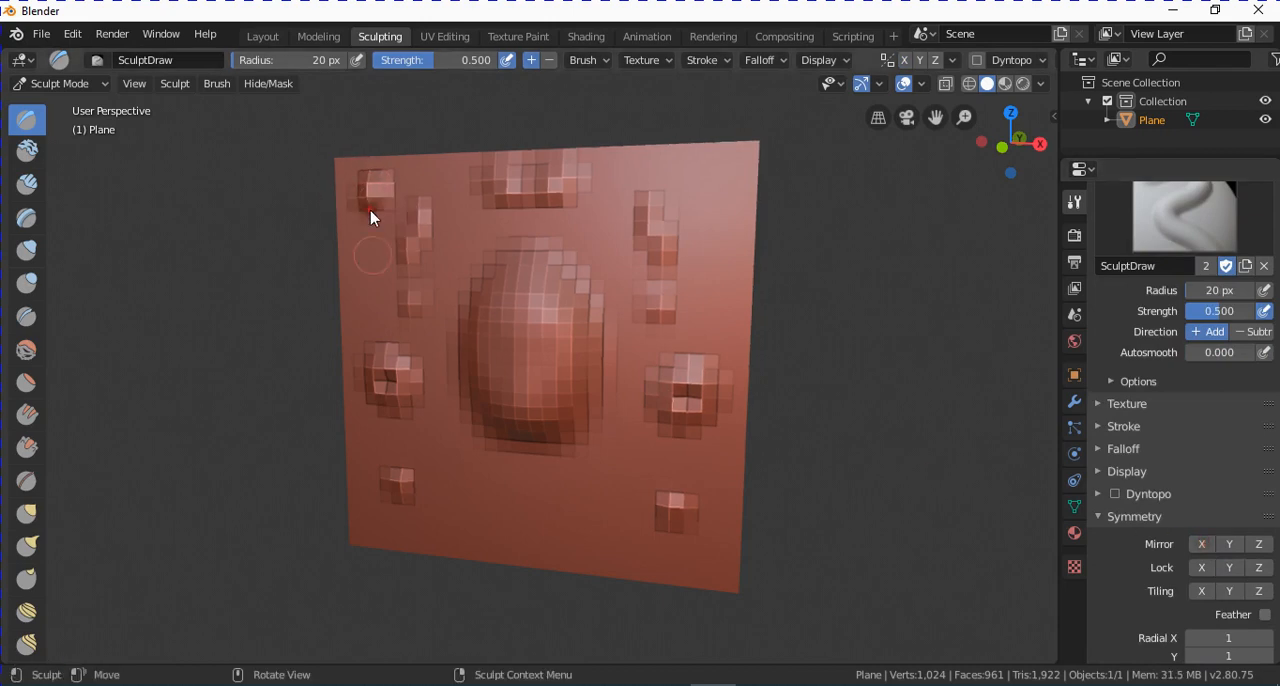
Sculpt single unmirrored bumps below the central bump, near the plane's right edge and in its upper-right corner.
click(525, 512)
click(709, 277)
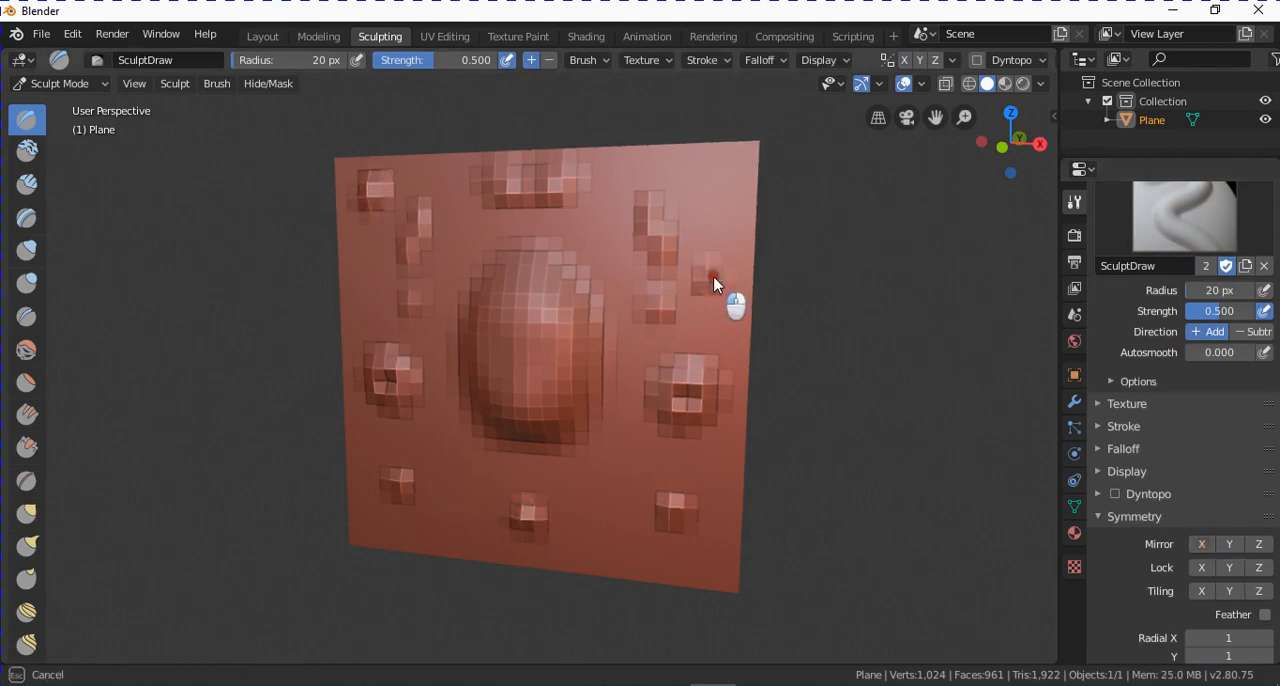
click(717, 180)
Set the Draw brush strength to 0.2 and sculpt a faint bump between the two lower-right bumps.
scroll(1265, 480, up, 2)
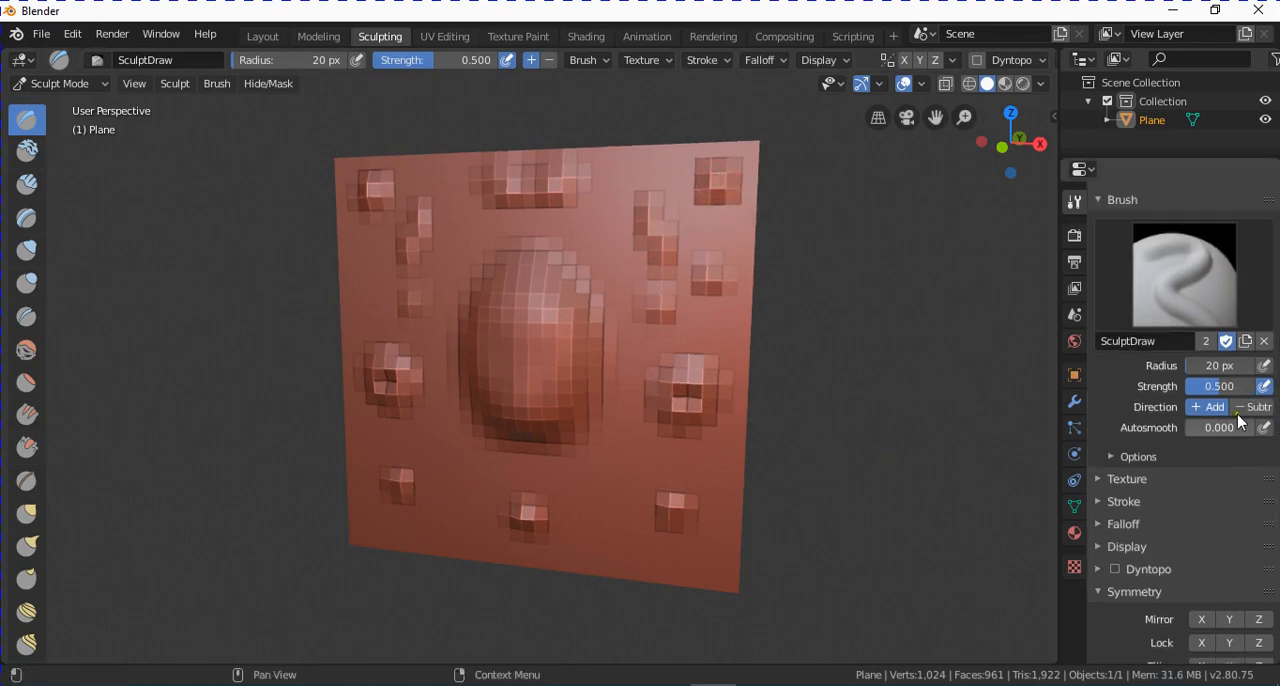
middle_drag(652, 423, 643, 403)
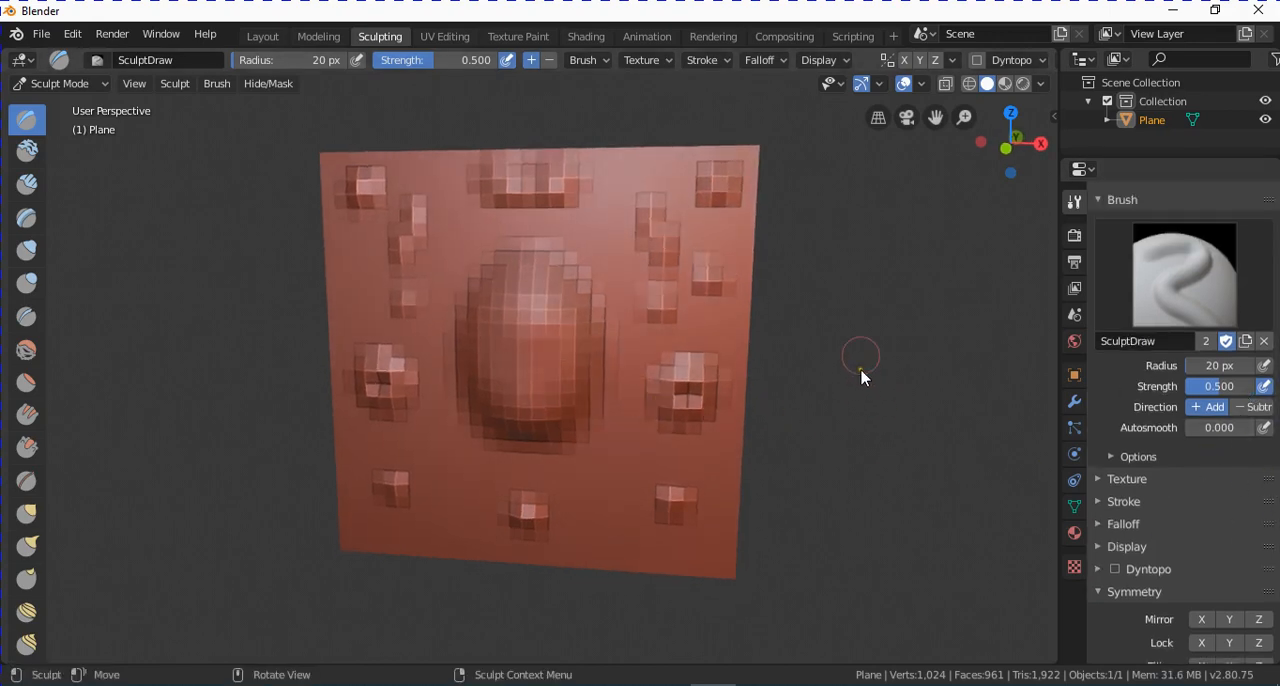
click(1218, 392)
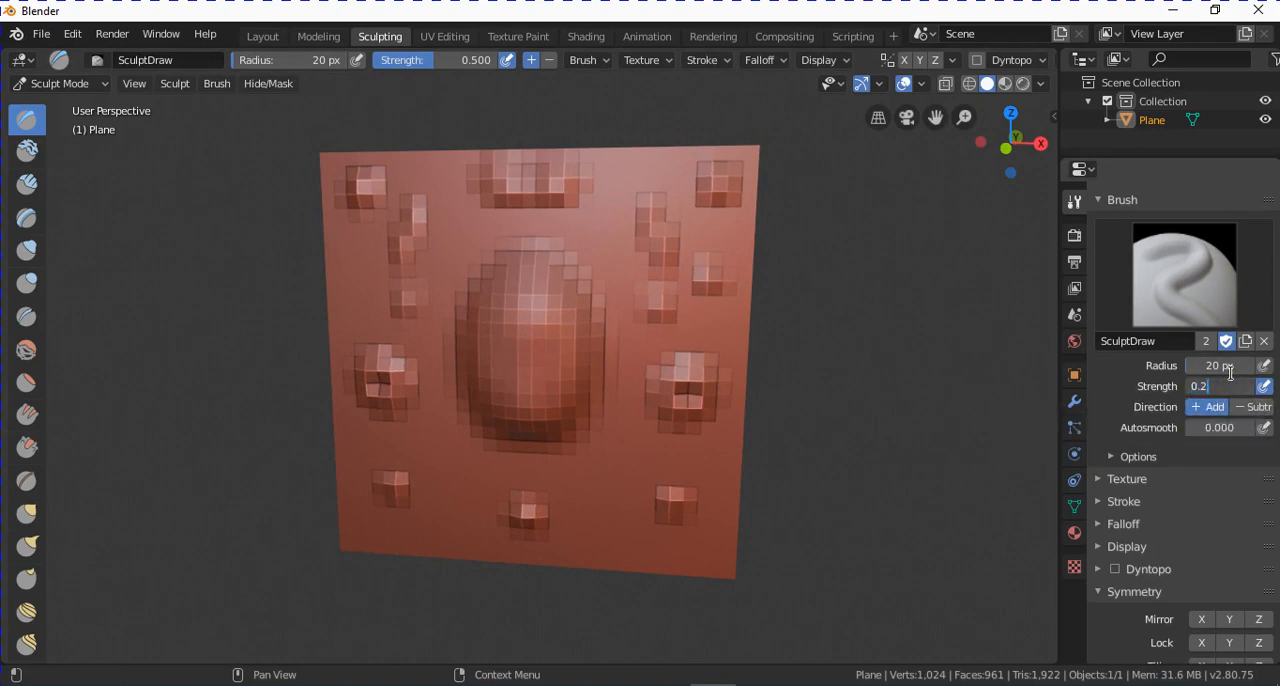
text(0.2)
key(Return)
drag(621, 479, 613, 524)
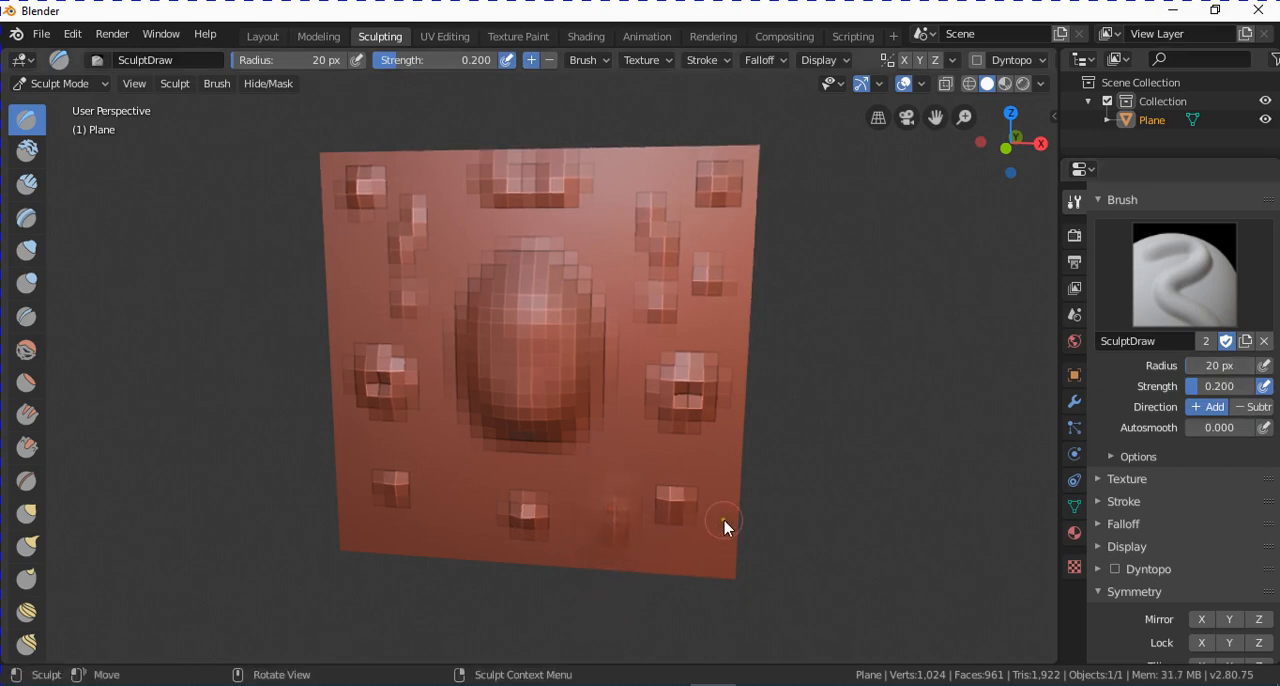
middle_drag(724, 521, 715, 520)
Set the Draw brush strength to 0.8 and sculpt a pronounced ridge at the central bump's lower left.
click(1217, 380)
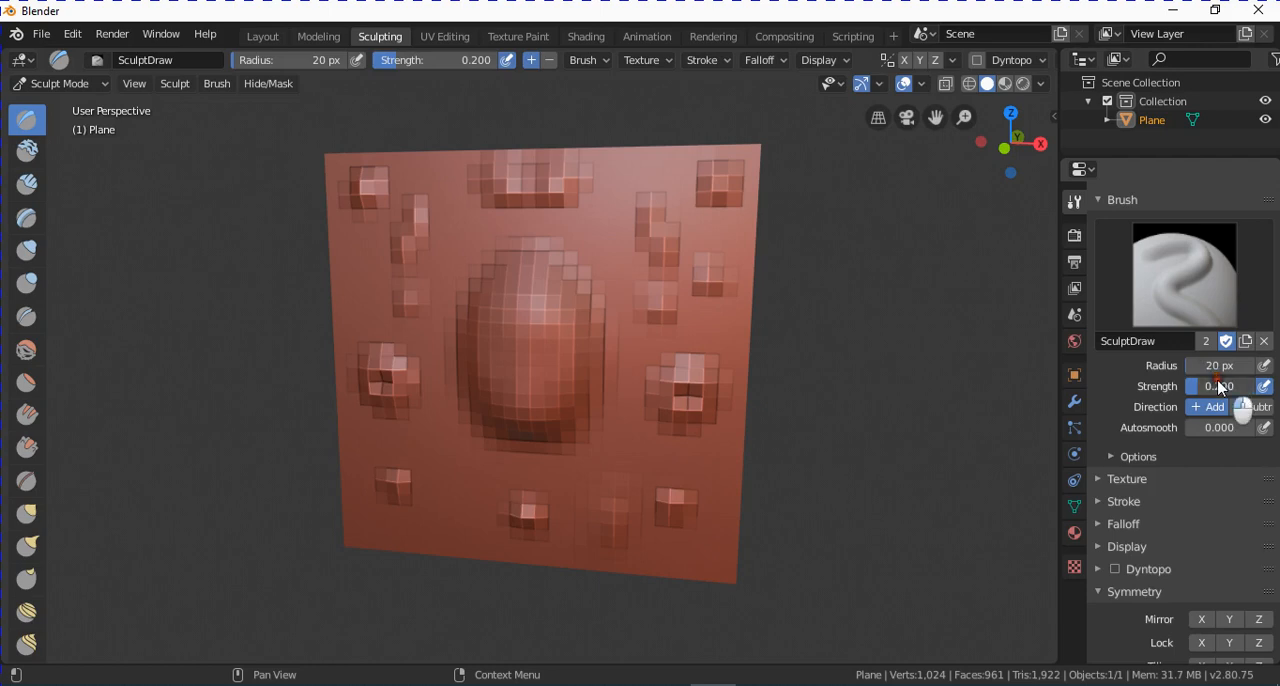
text(0.8)
key(Return)
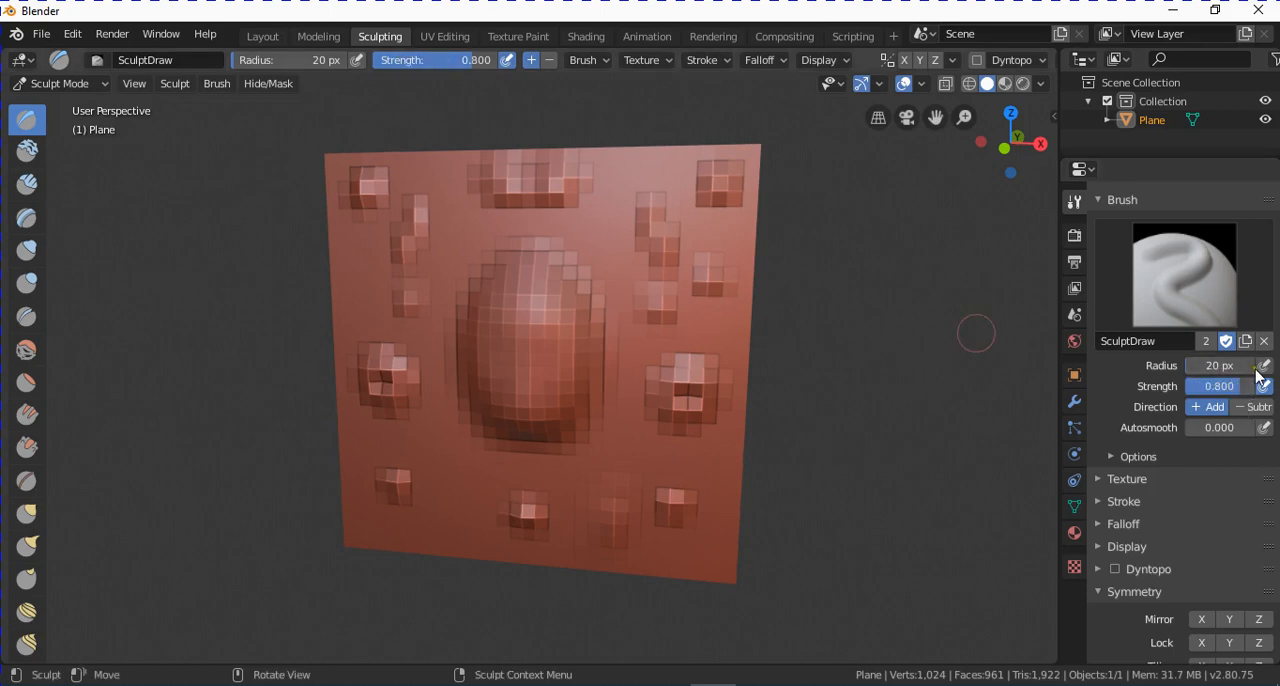
mouse_move(409, 443)
mouse_down()
mouse_move(475, 450)
mouse_move(462, 495)
mouse_up()
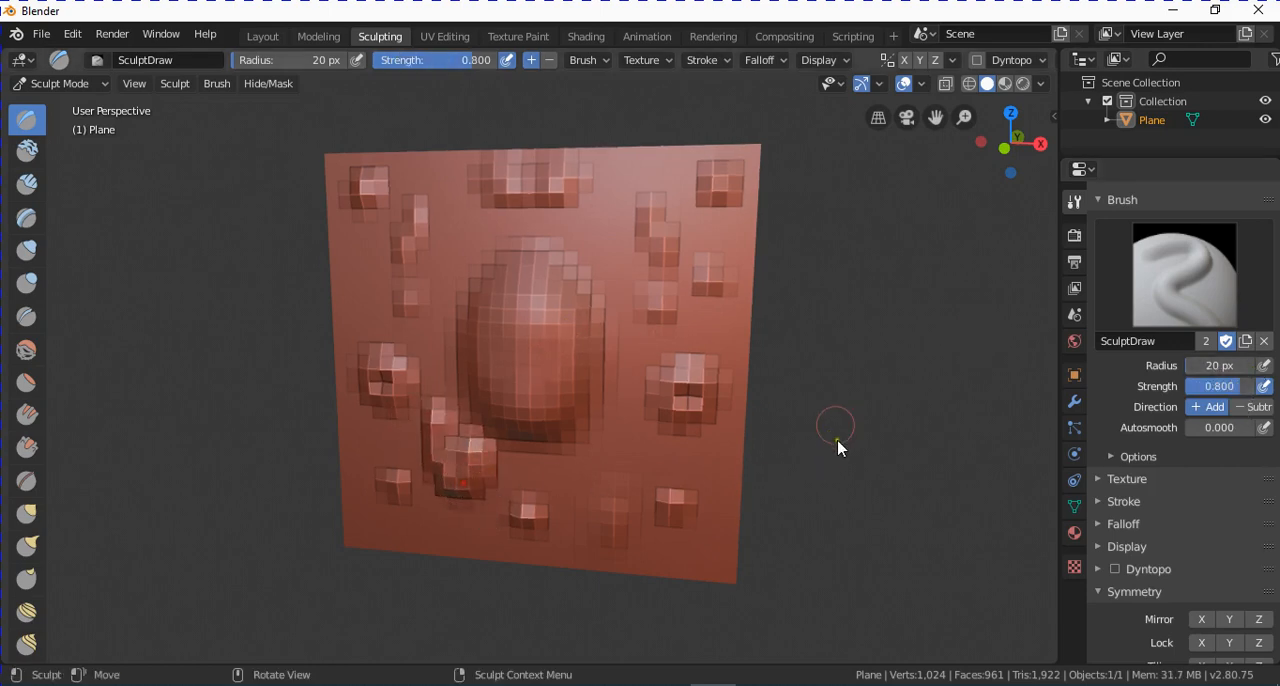
Switch the Draw brush direction to Subtract and carve recesses at the central bump's upper left and upper right.
middle_drag(702, 403, 780, 380)
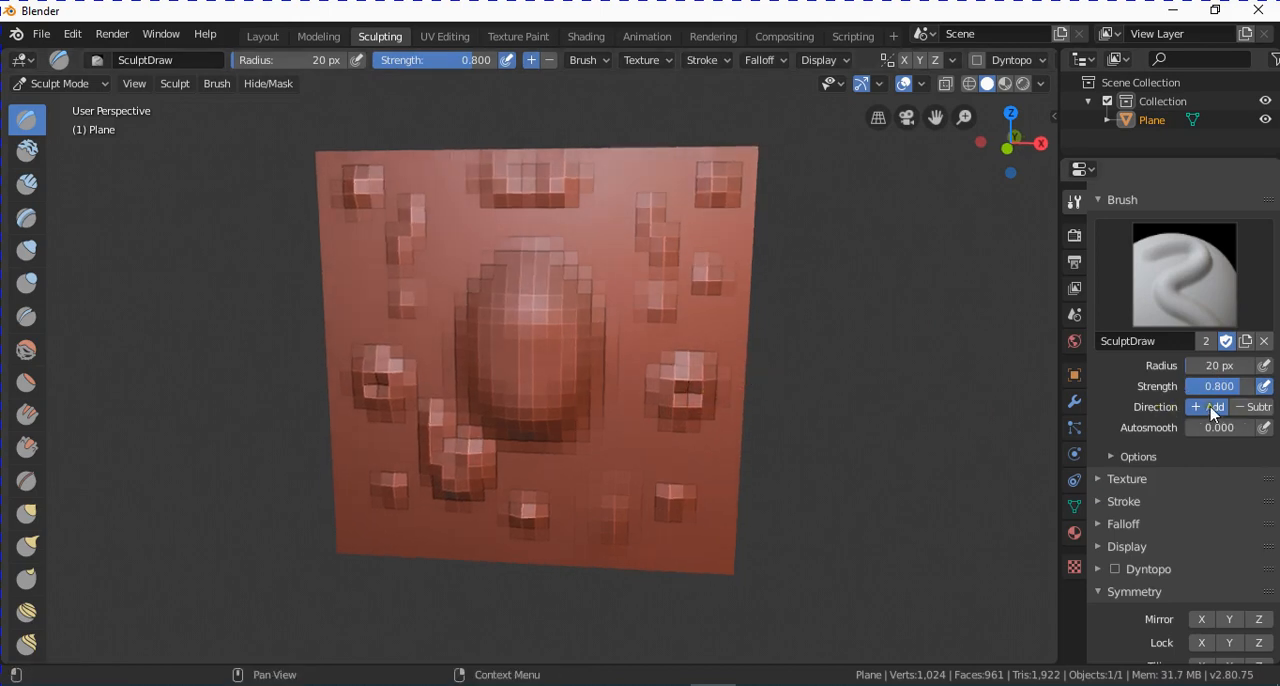
click(1252, 407)
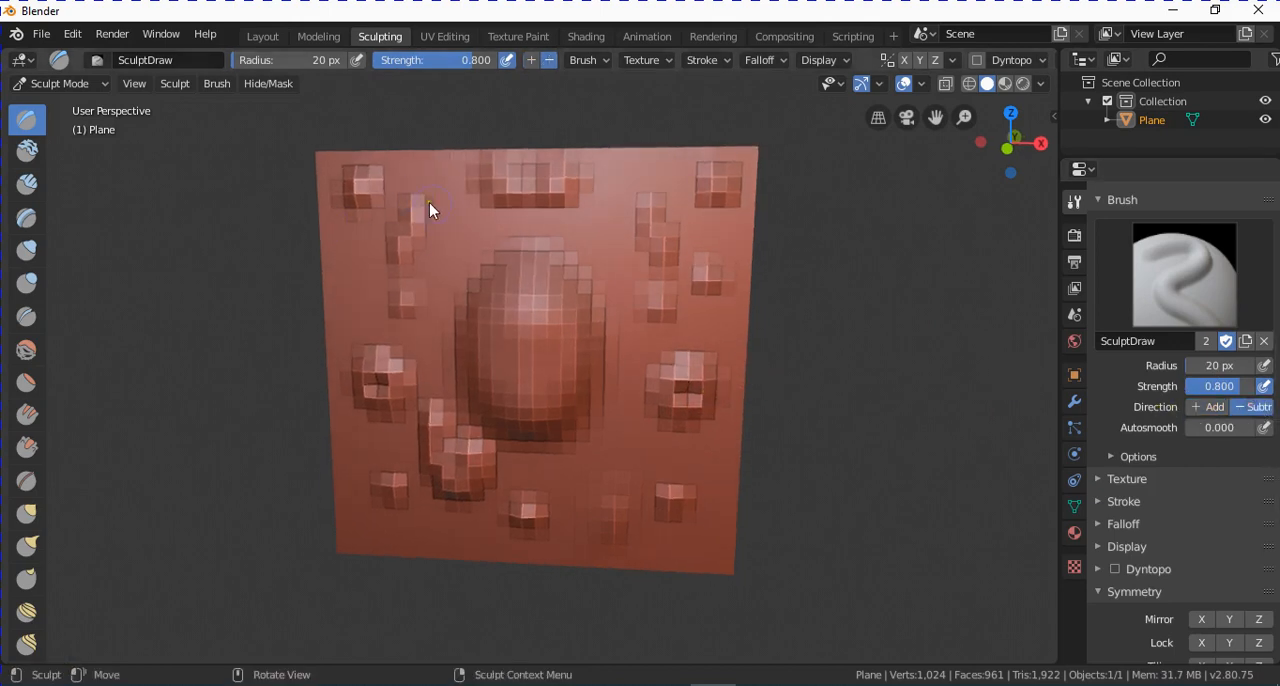
drag(436, 210, 456, 241)
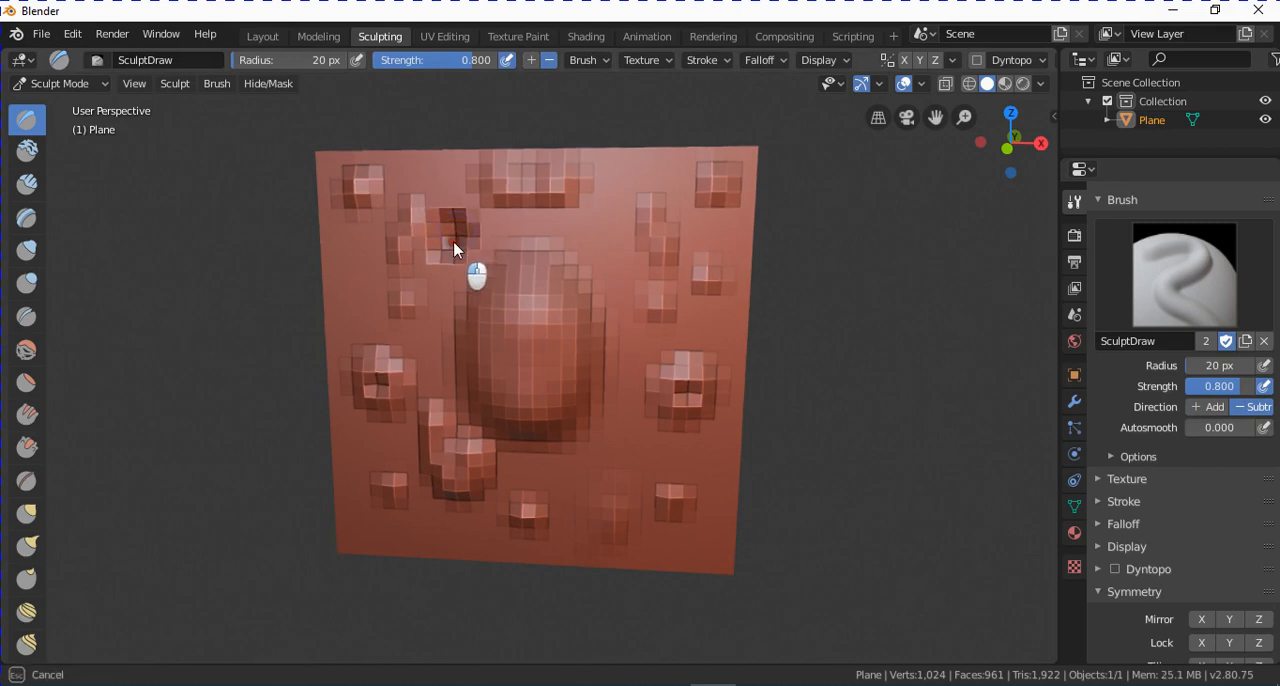
middle_drag(453, 241, 475, 250)
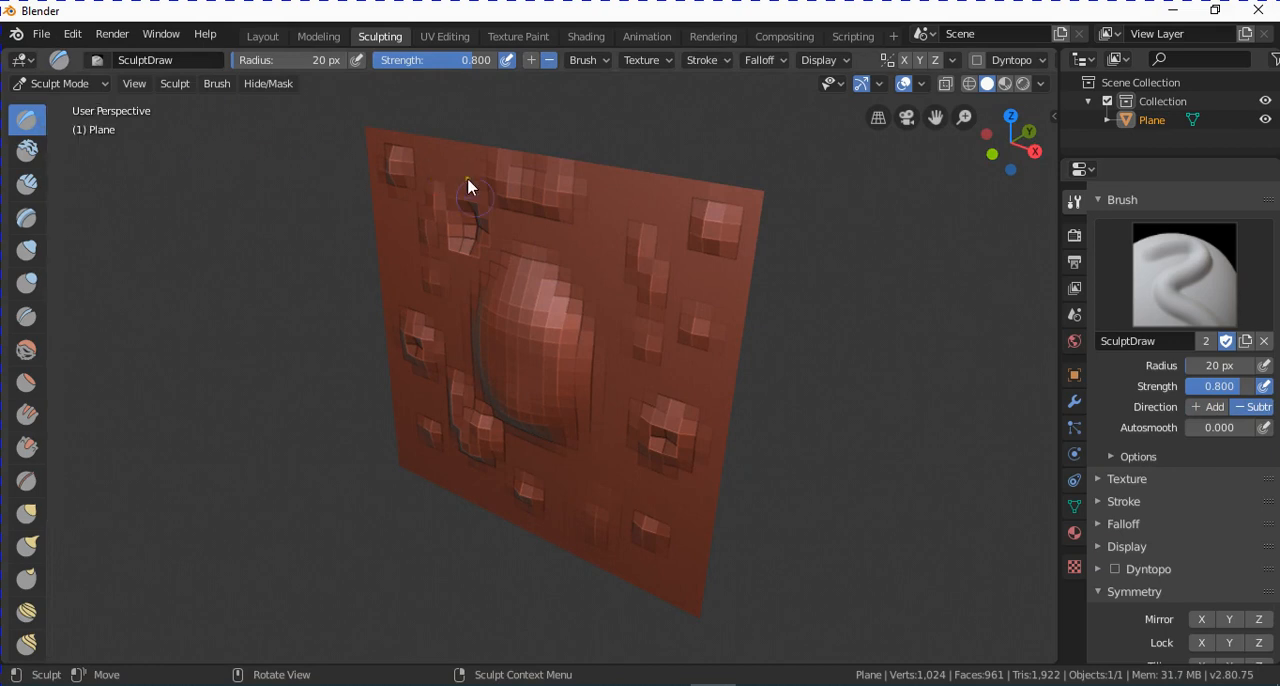
mouse_move(584, 234)
middle_down()
mouse_move(617, 263)
mouse_move(596, 251)
middle_up()
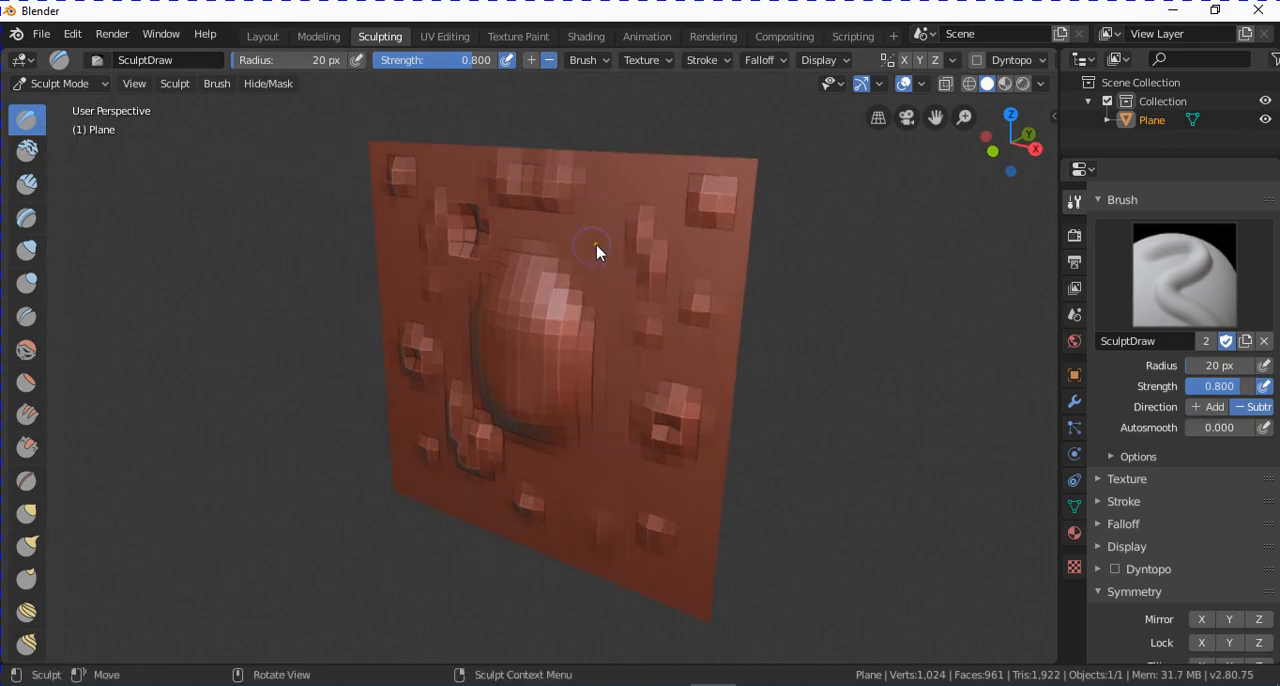
drag(573, 222, 620, 300)
drag(600, 200, 611, 216)
mouse_move(611, 216)
middle_down()
mouse_move(751, 414)
mouse_move(809, 389)
middle_up()
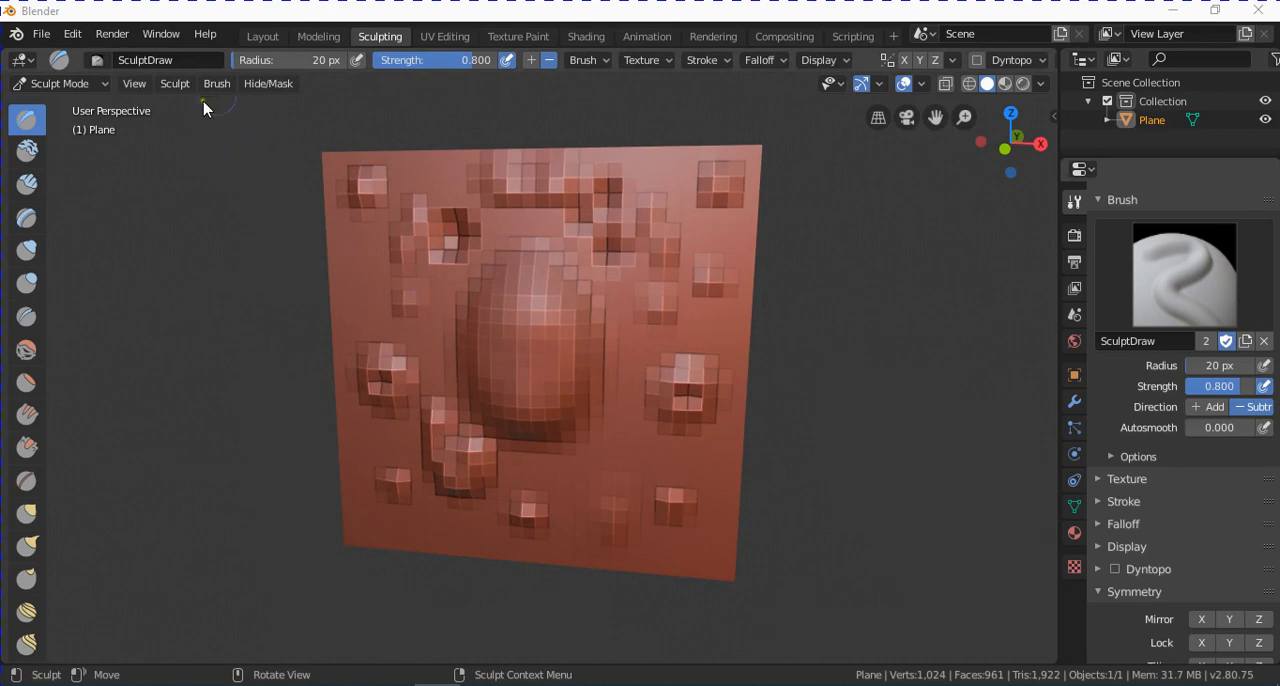
Revert the plane through the undo history to the Sculpt Mode entry that precedes the Draw brush strokes on the subdivided plane.
click(72, 33)
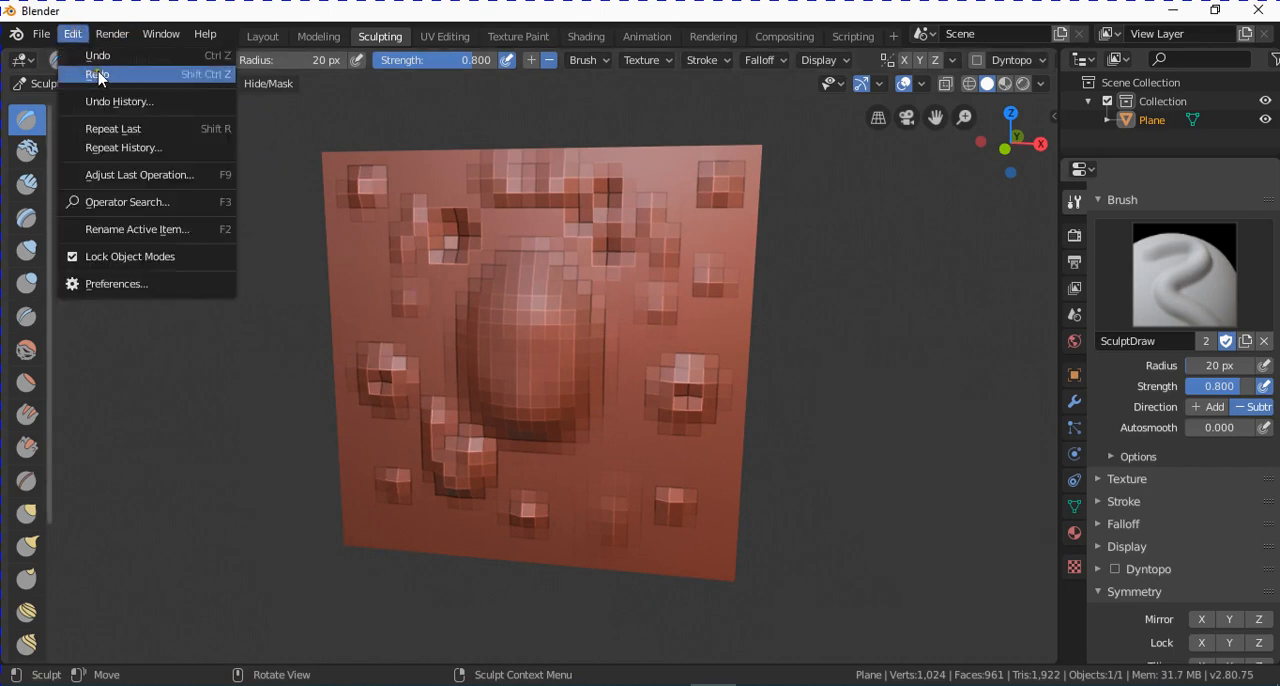
click(114, 101)
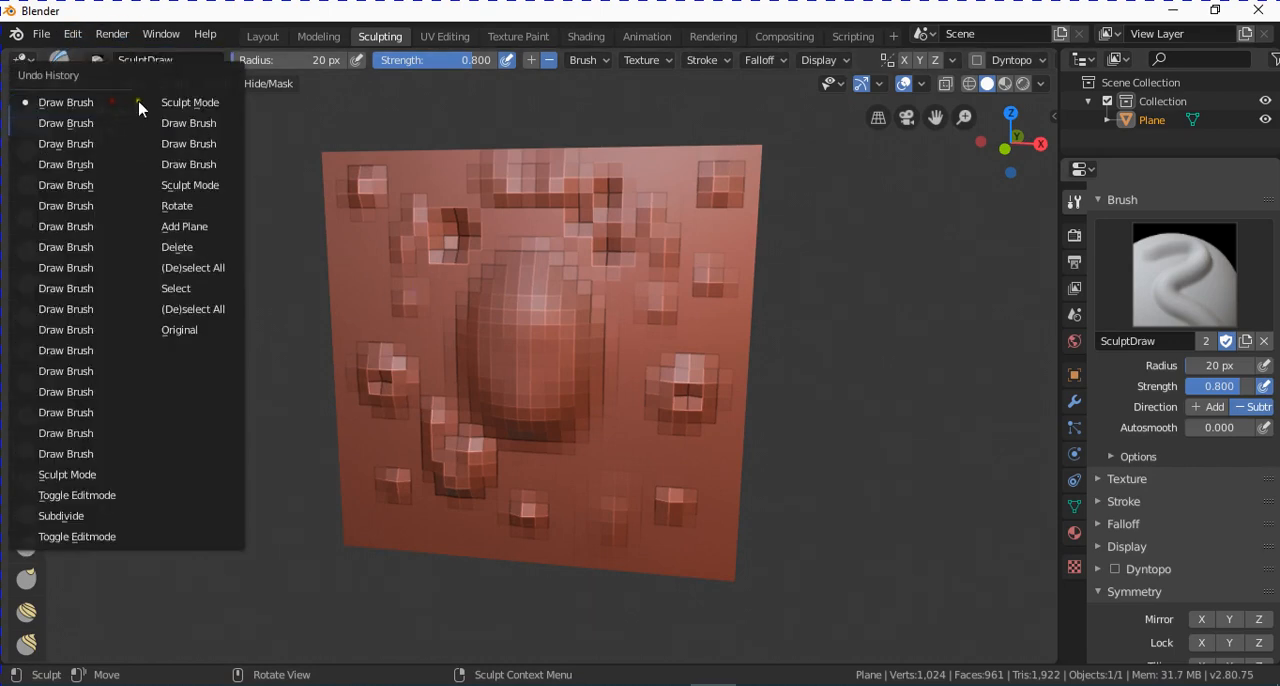
click(89, 452)
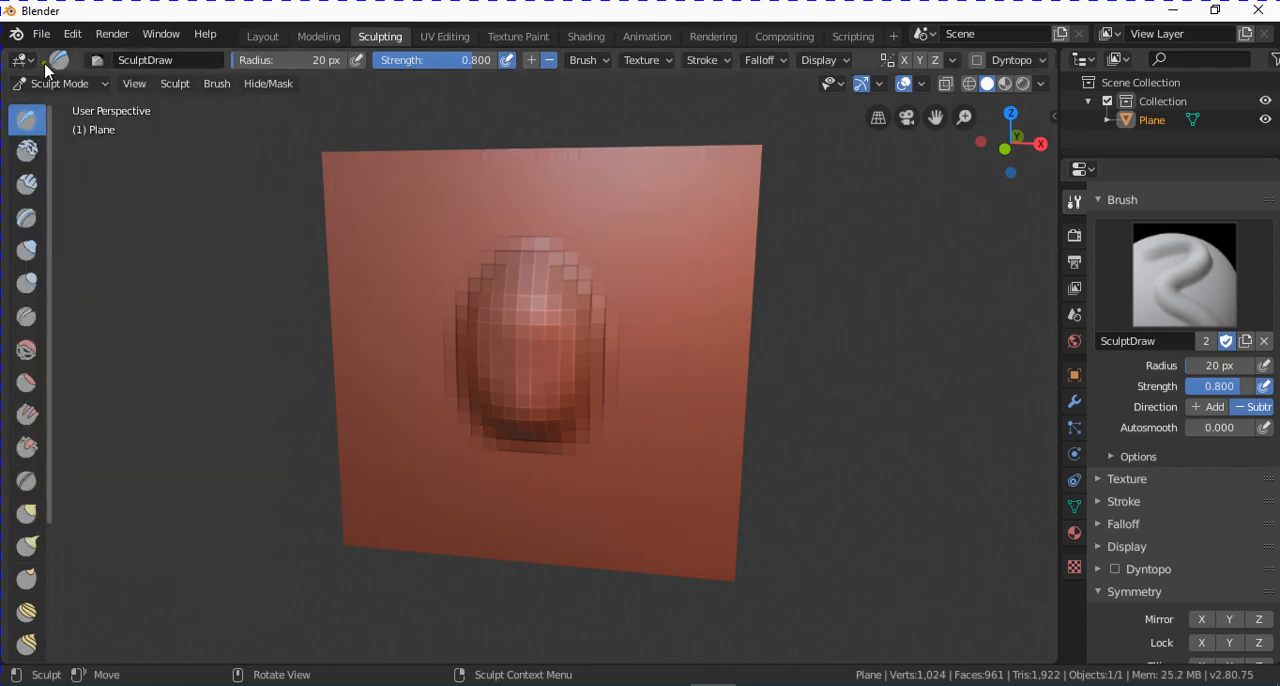
click(41, 33)
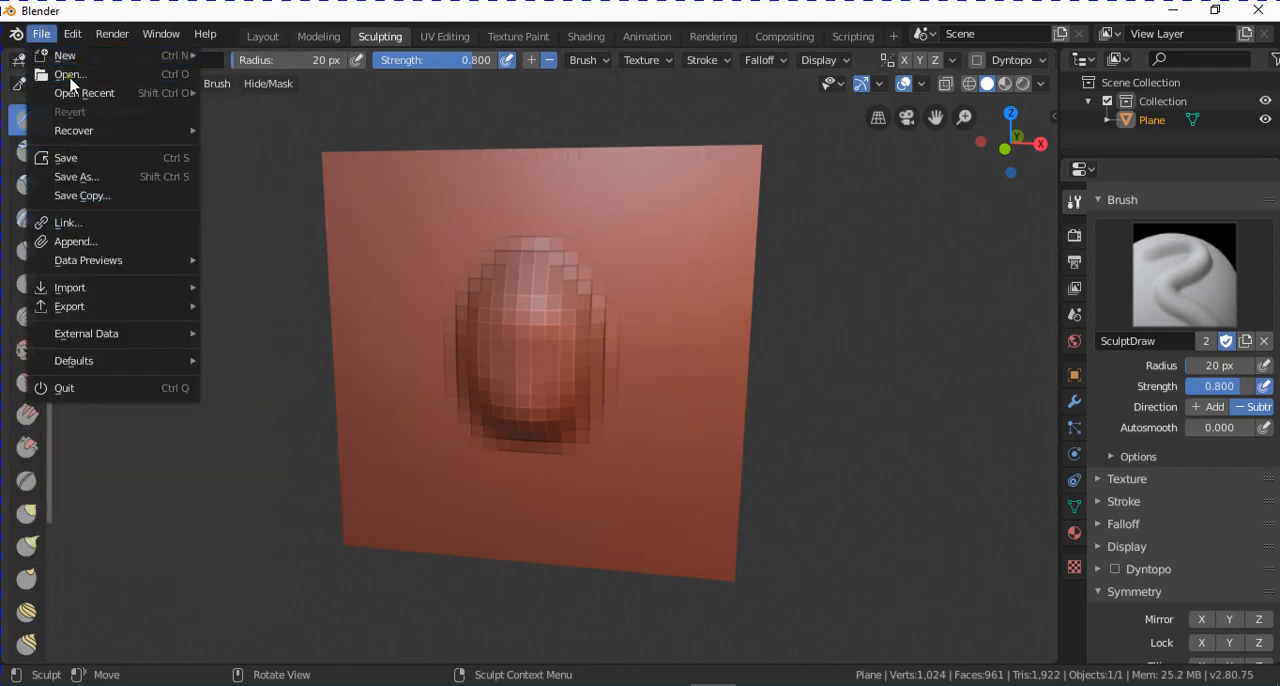
mouse_move(72, 33)
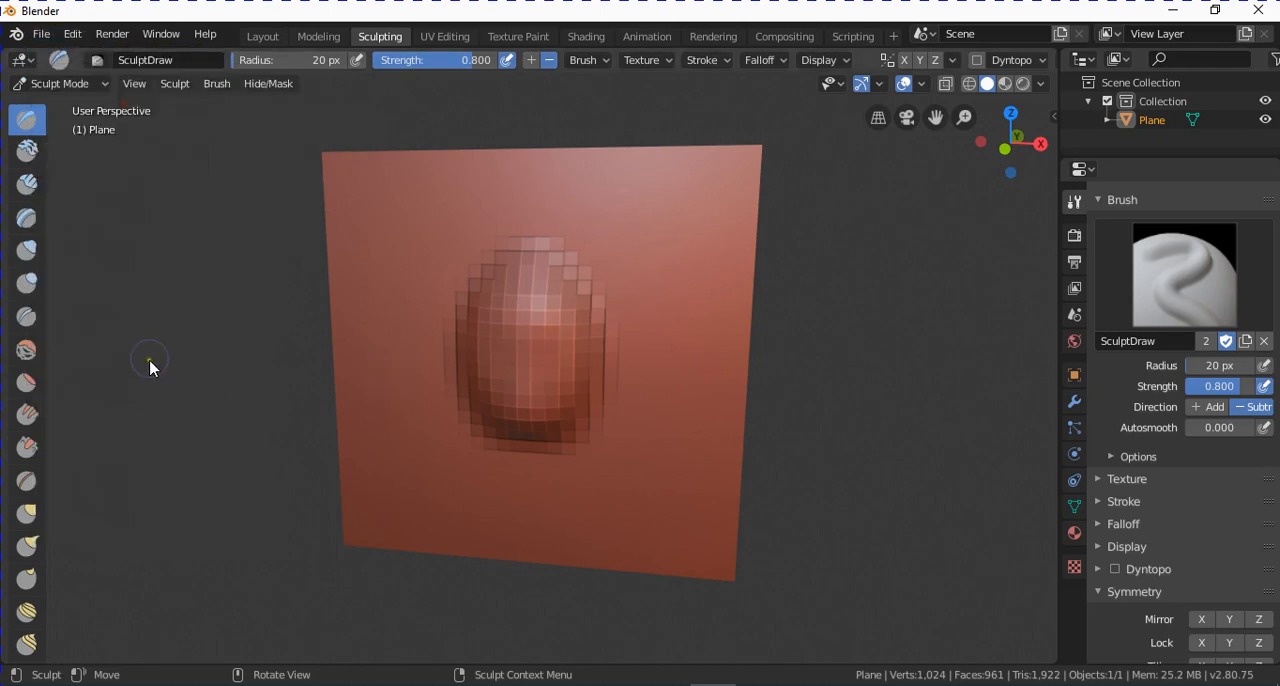
click(72, 34)
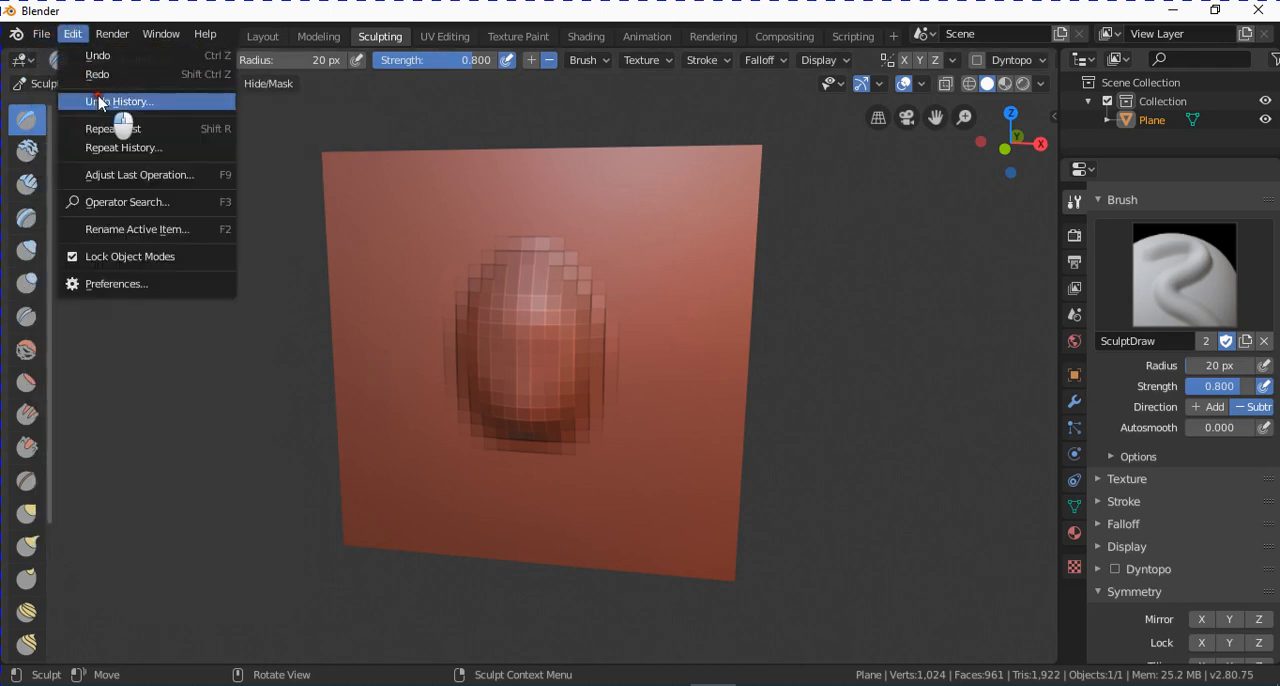
click(90, 101)
click(78, 467)
middle_drag(603, 451, 606, 357)
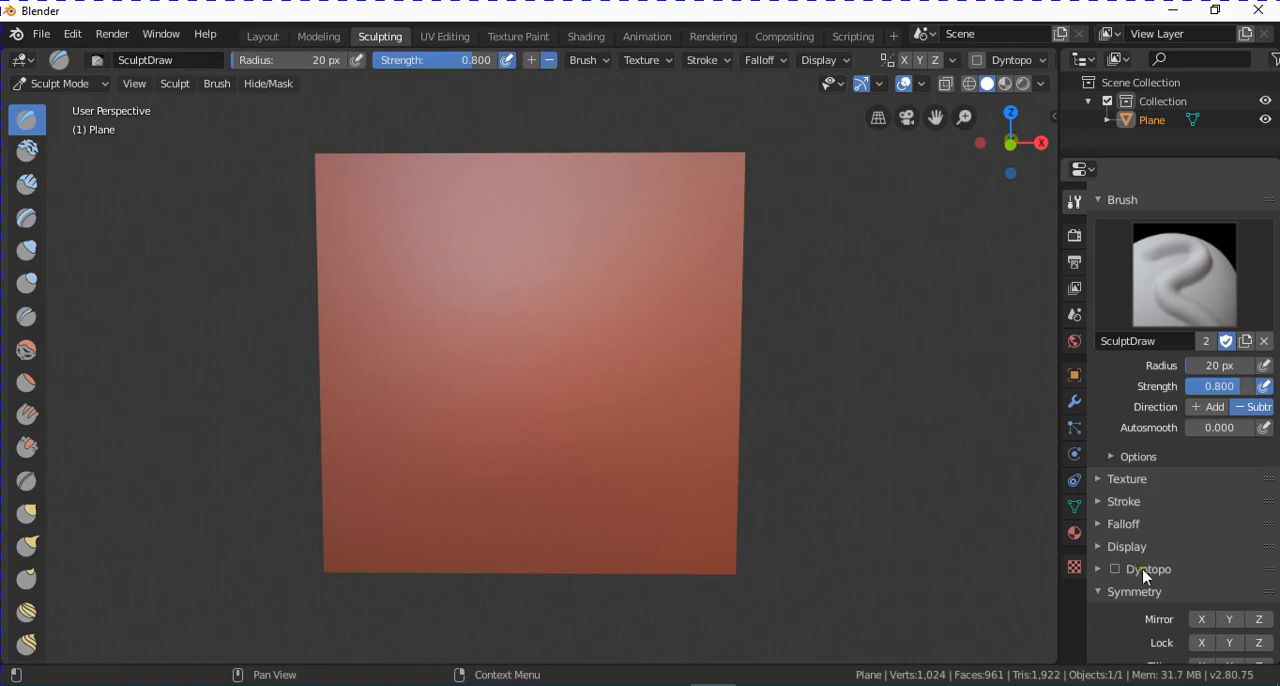
Enable Dyntopo, accepting the vertex data warning, and set its detail size to 5 px.
click(1116, 569)
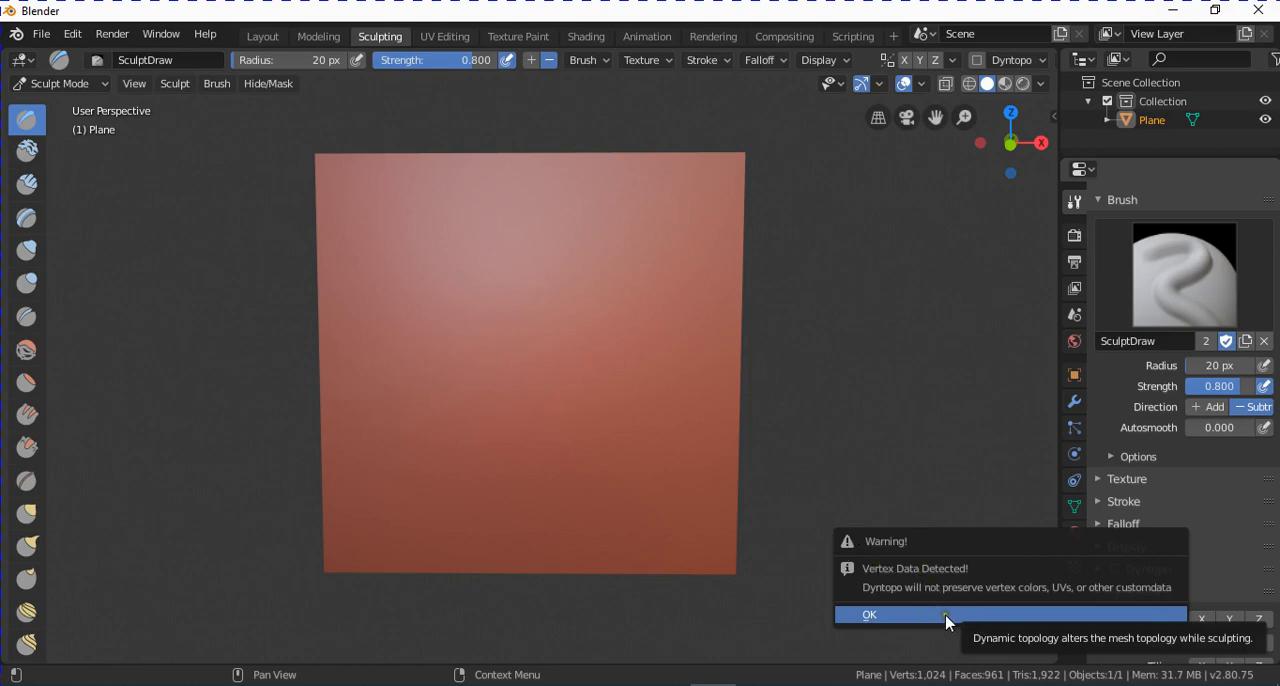
click(1005, 616)
scroll(1233, 527, down, 3)
scroll(1233, 527, down, 2)
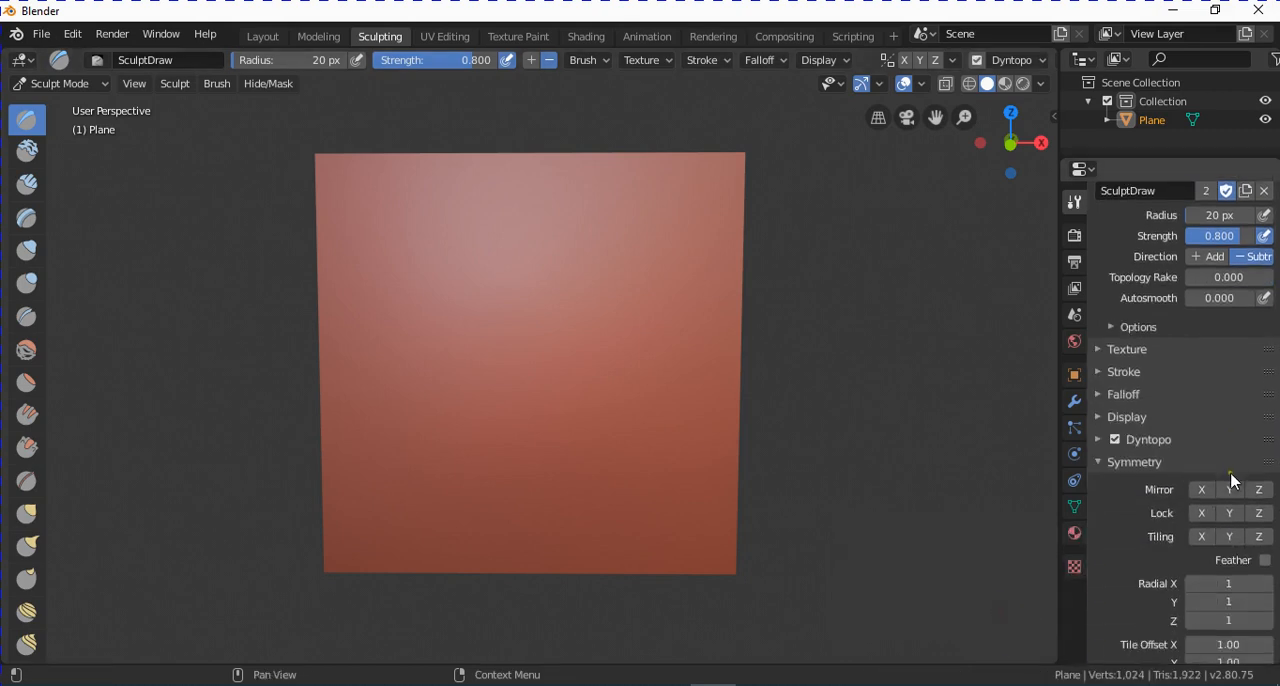
click(1155, 440)
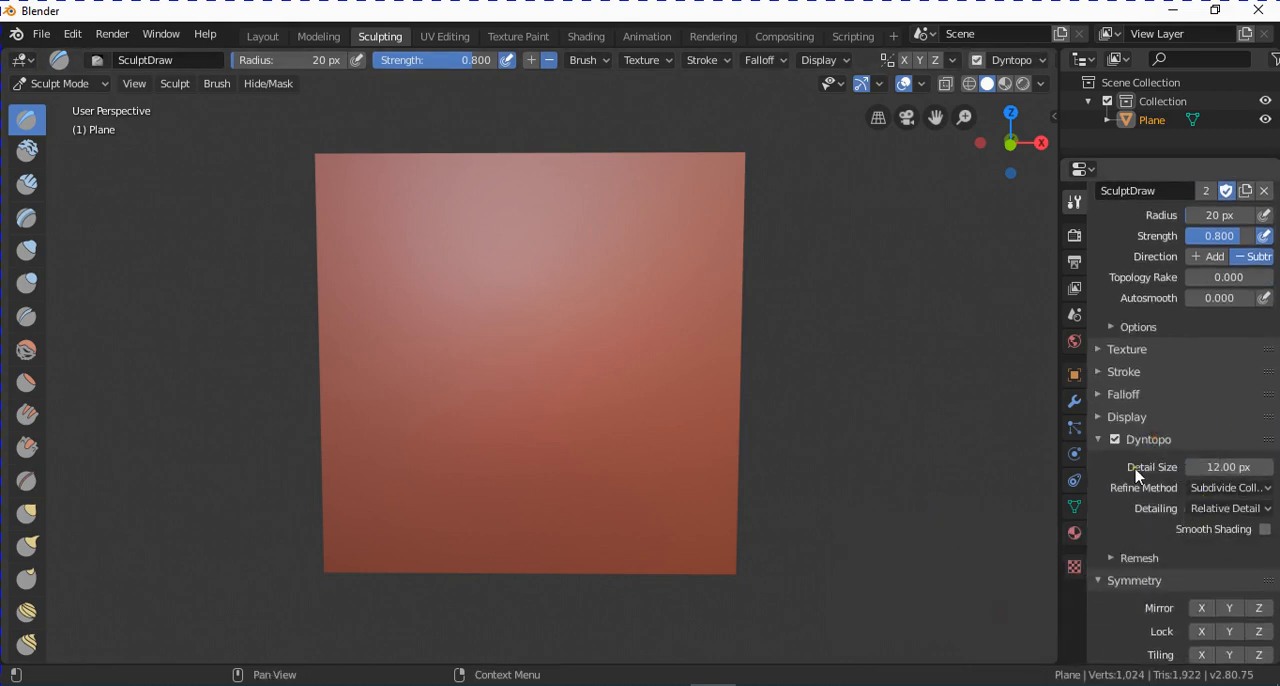
click(1222, 467)
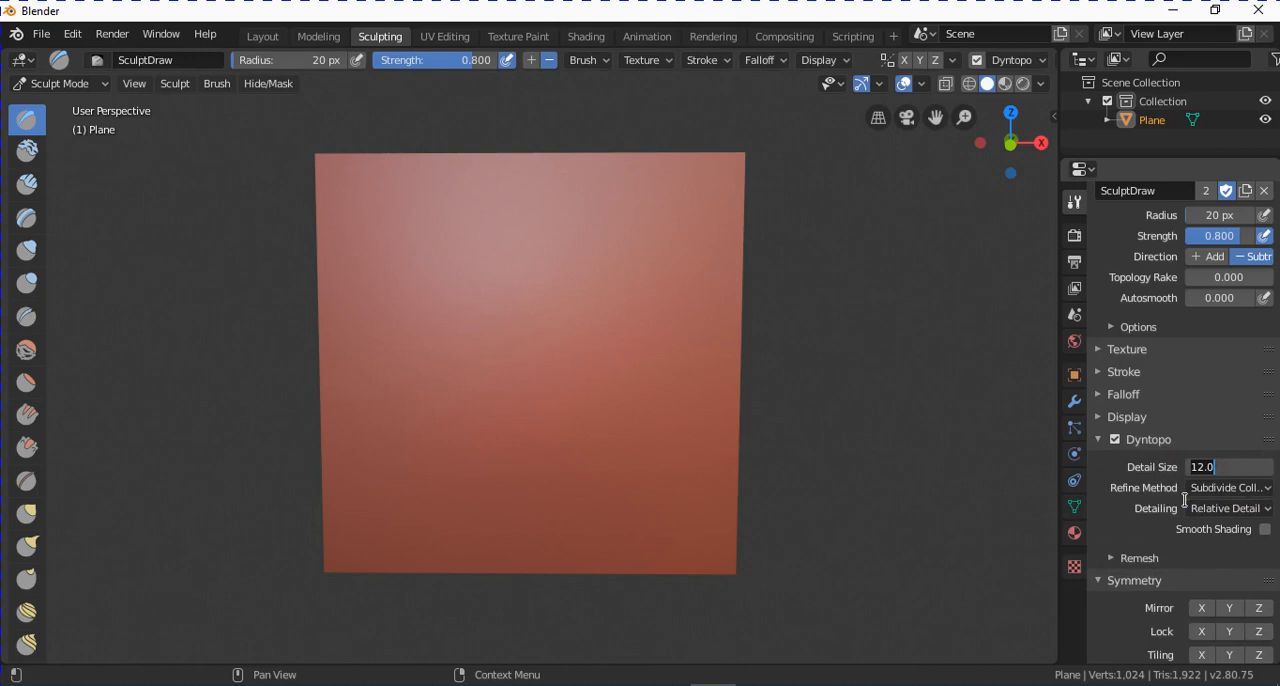
text(5)
key(Return)
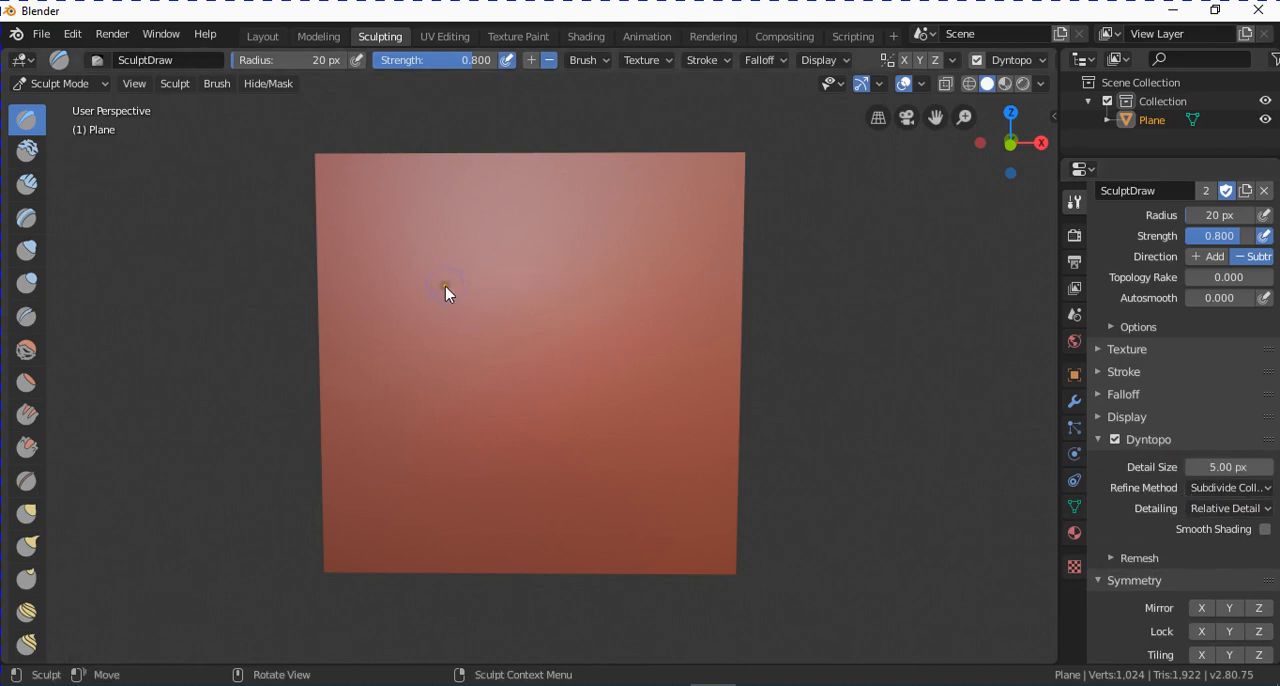
Set the Draw brush radius to 10 px and its strength to 0.5.
scroll(1245, 285, up, 3)
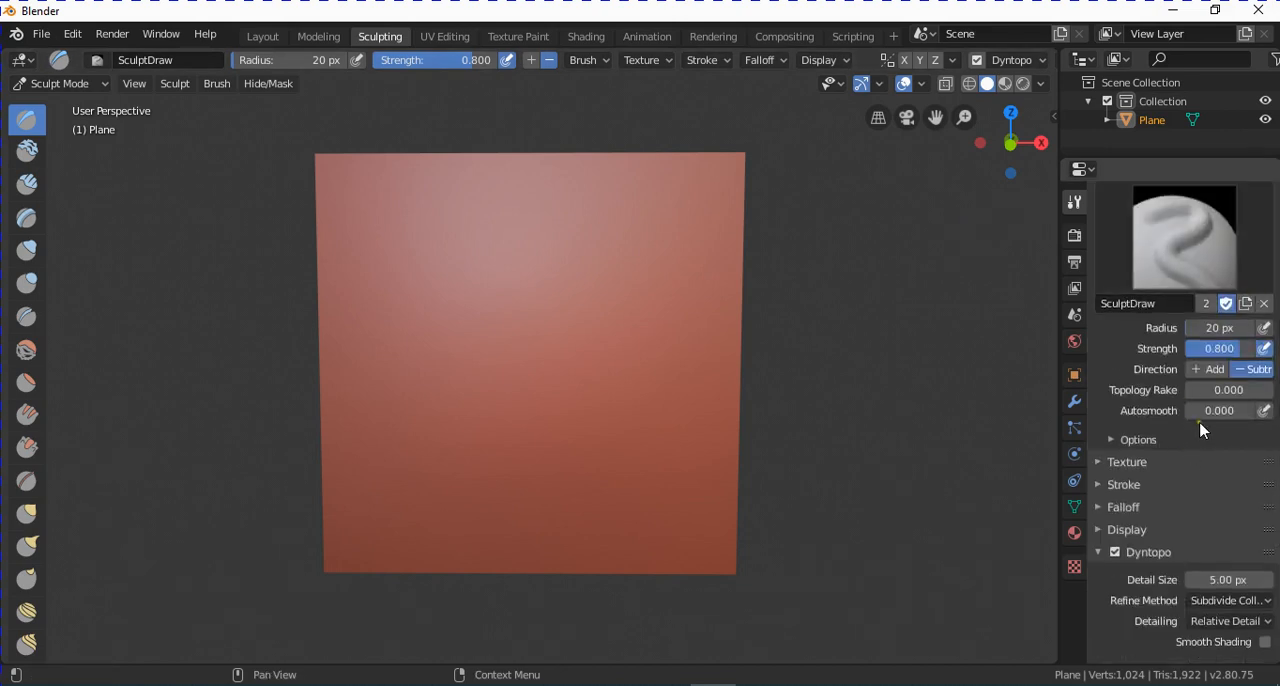
click(1226, 330)
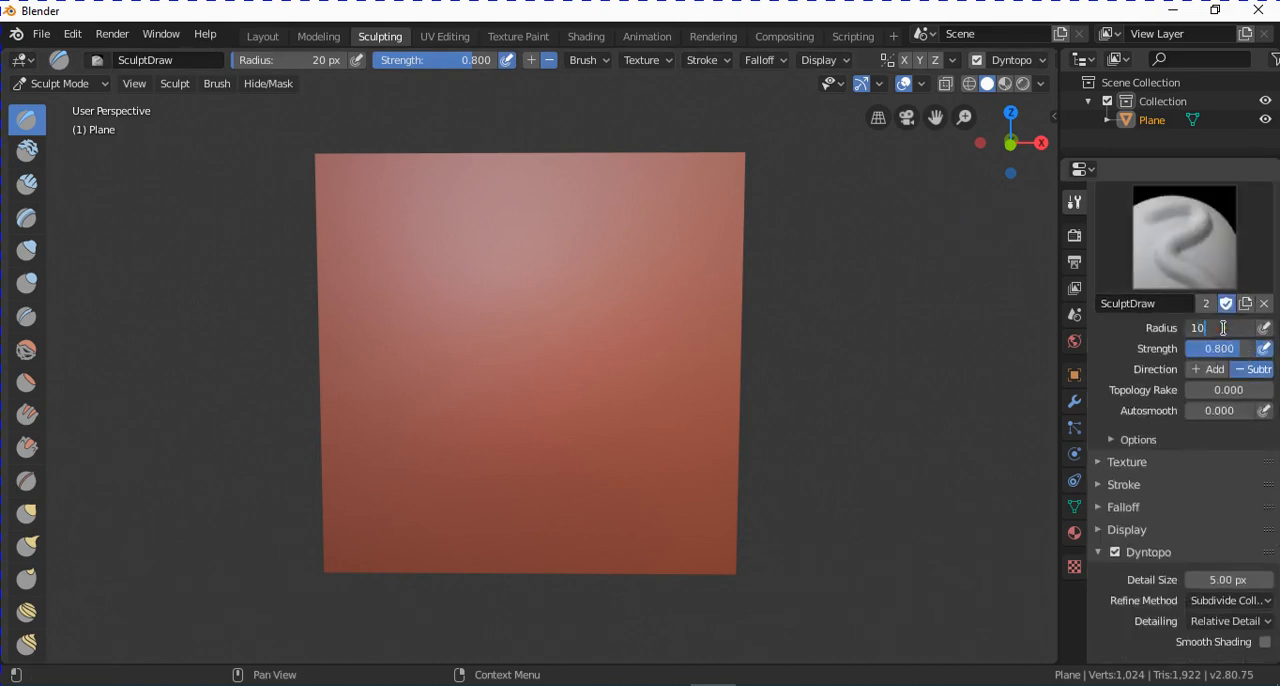
key(Return)
scroll(493, 266, up, 1)
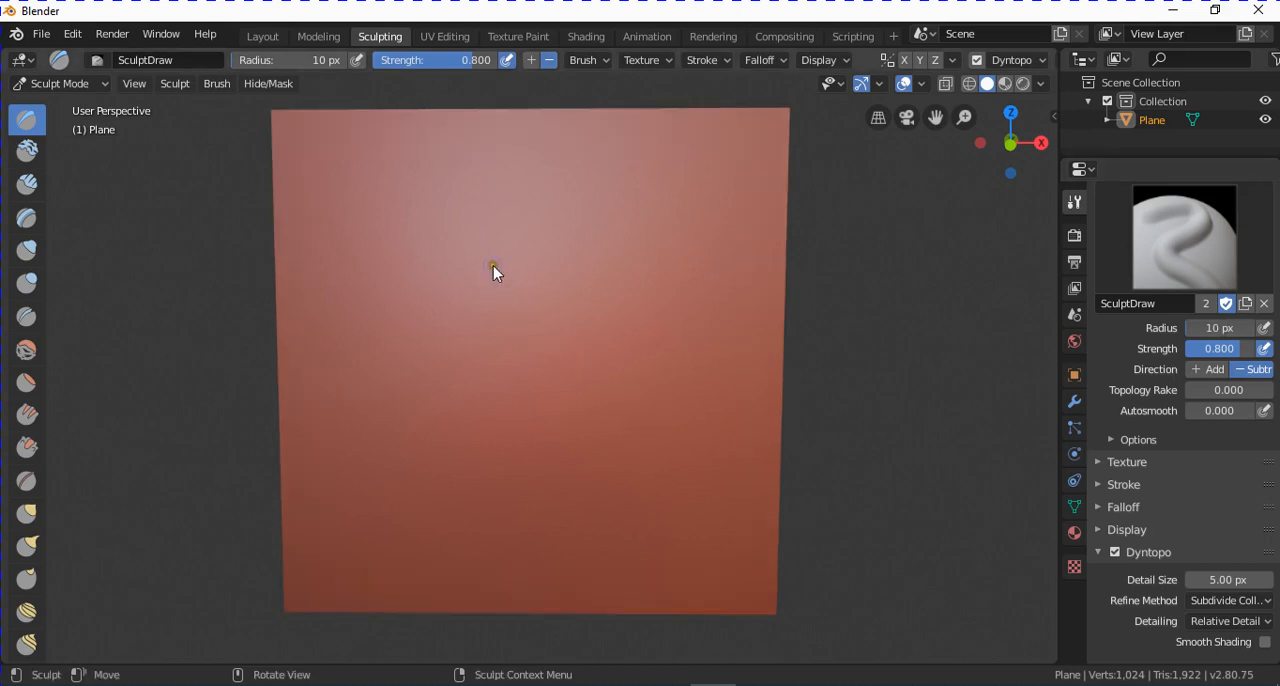
mouse_move(548, 318)
middle_down()
mouse_move(546, 362)
mouse_move(563, 360)
middle_up()
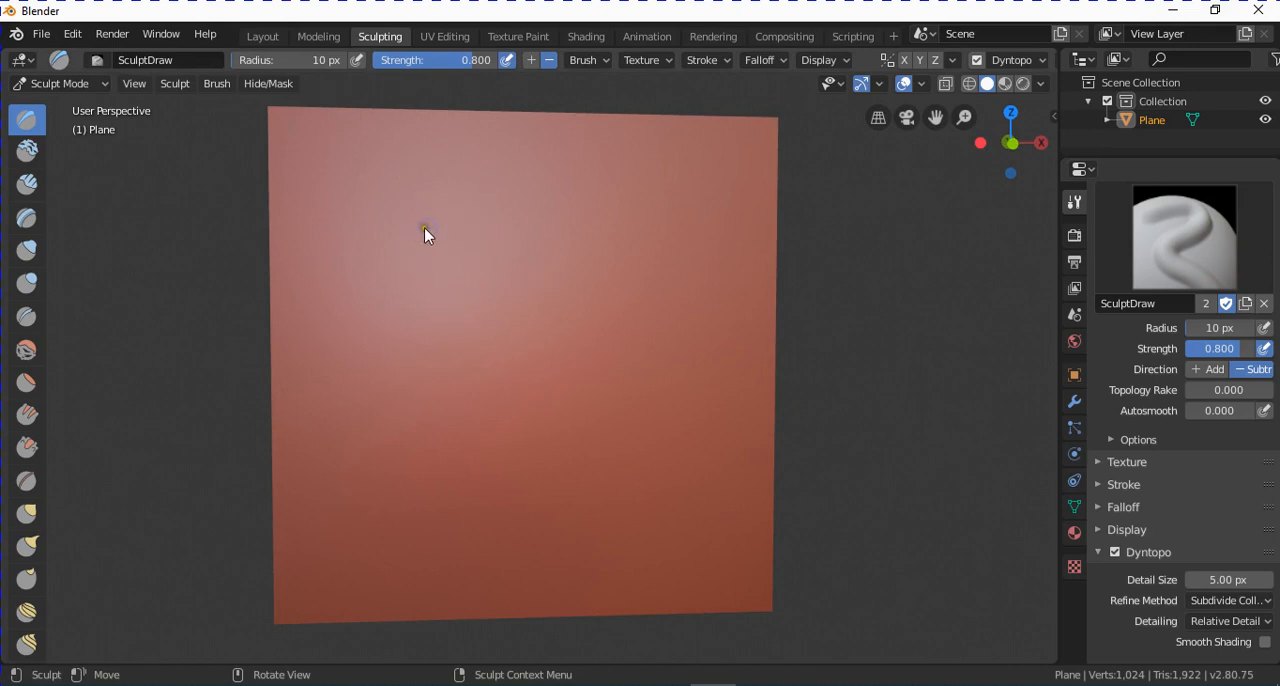
click(1246, 347)
text(0.5)
key(Return)
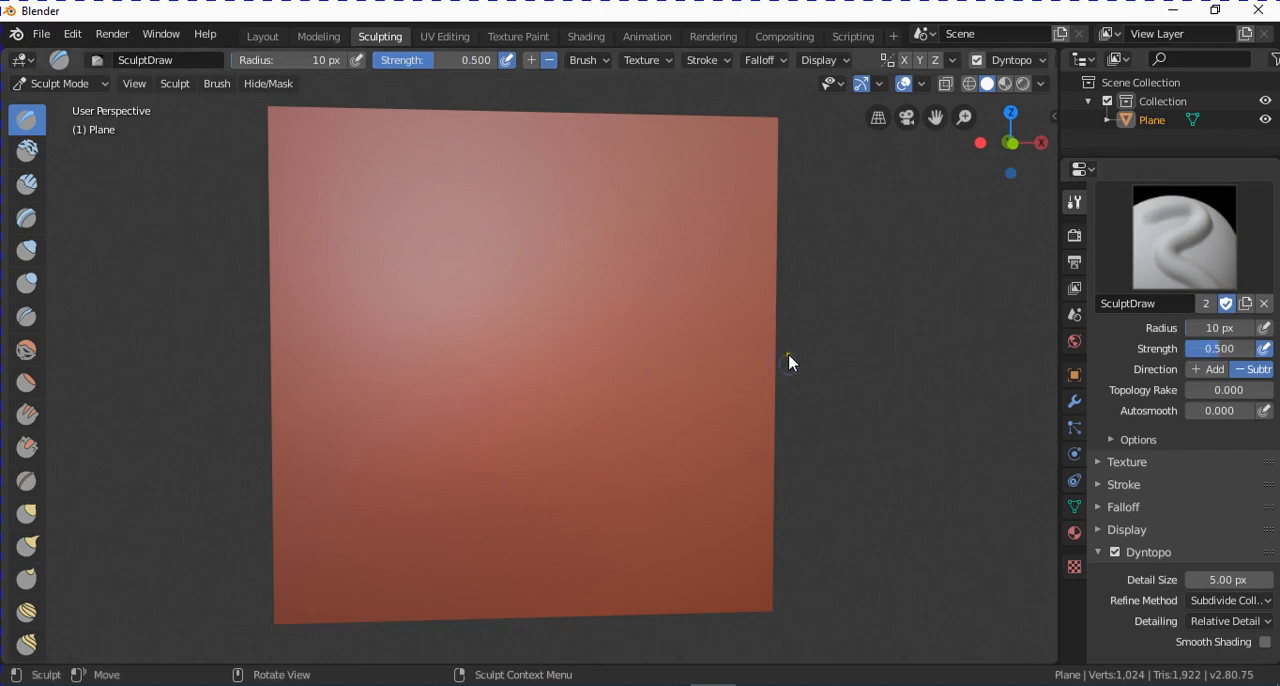
Carve an S-shaped groove and two curved grooves side by side across the plane's upper half.
middle_drag(789, 363, 745, 422)
mouse_move(447, 211)
mouse_down()
mouse_move(426, 221)
mouse_move(411, 281)
mouse_move(442, 339)
mouse_move(412, 350)
mouse_up()
drag(580, 244, 540, 356)
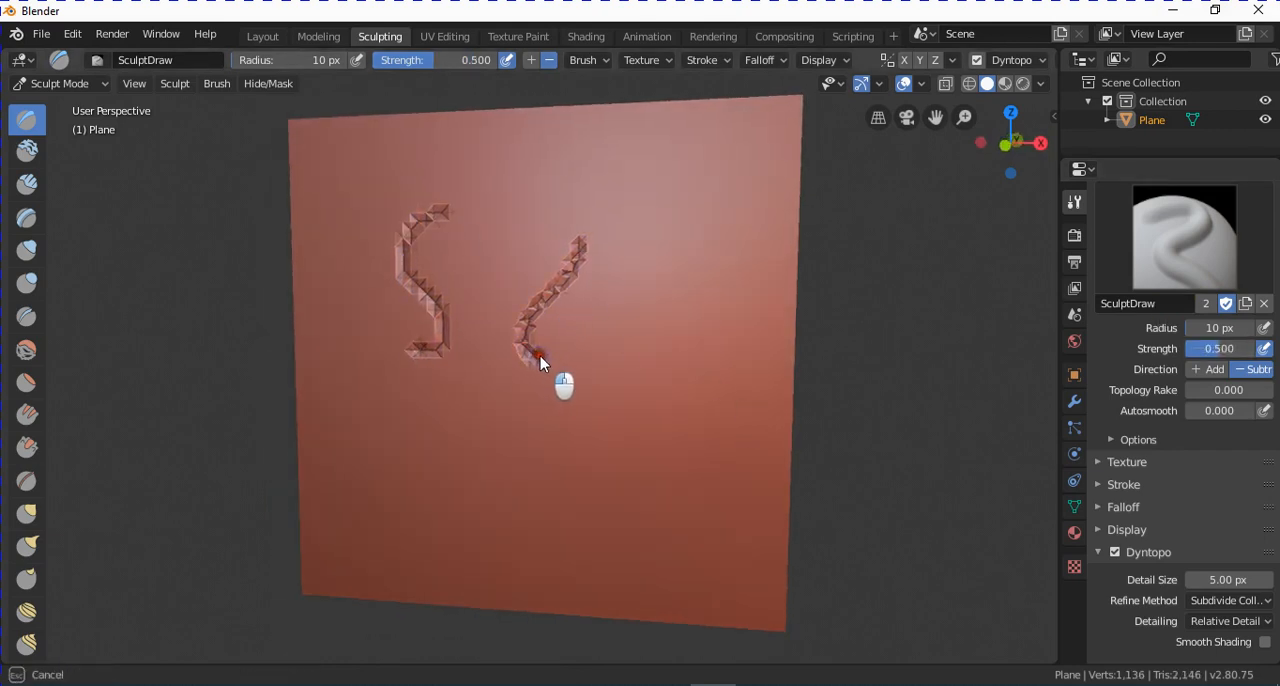
drag(626, 250, 608, 368)
Set the Draw brush radius to 2 px and carve a short, thin stroke beside the rightmost groove.
click(1237, 326)
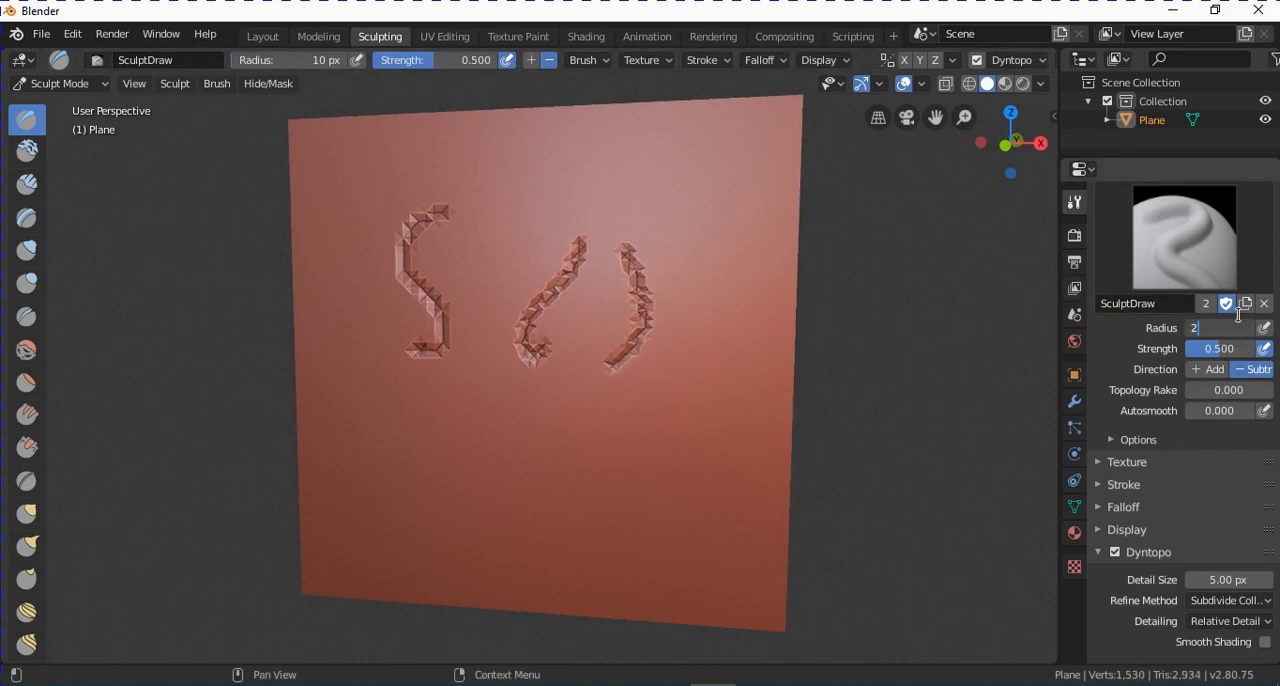
text(2)
key(Return)
scroll(765, 375, up, 2)
drag(798, 248, 775, 326)
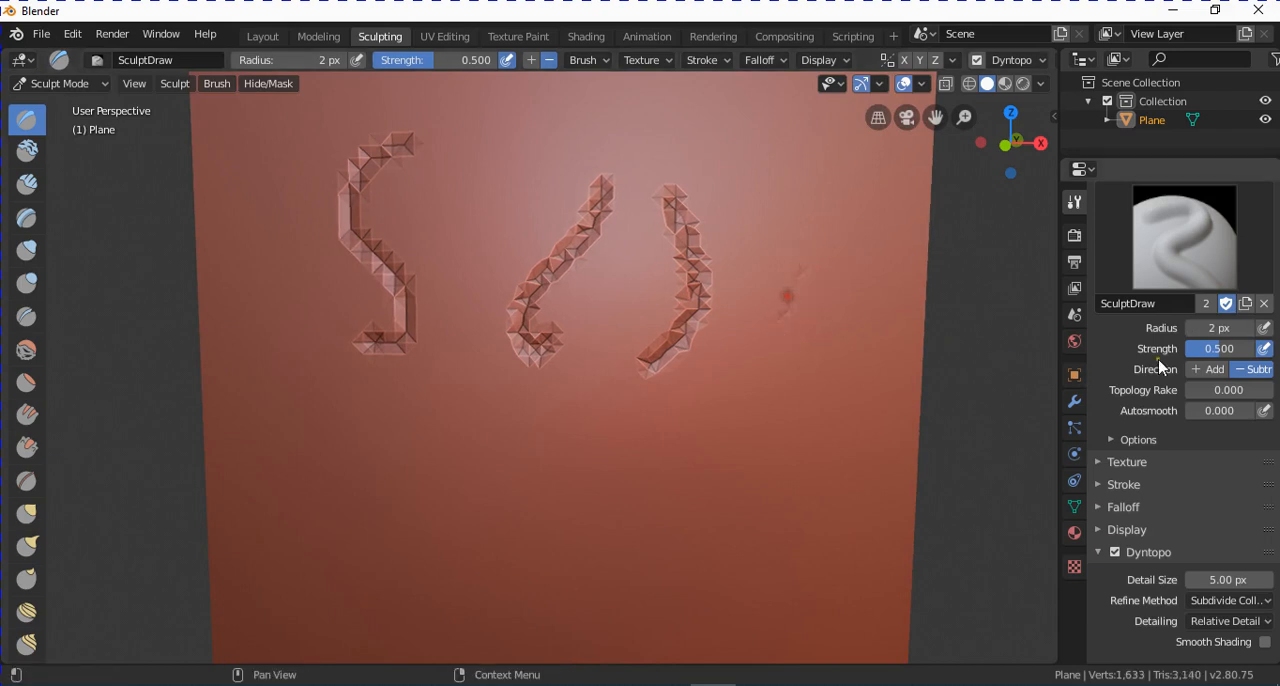
Set the Draw brush radius to 4 px and carve a dense elongated patch in the plane's lower-right area.
click(1234, 327)
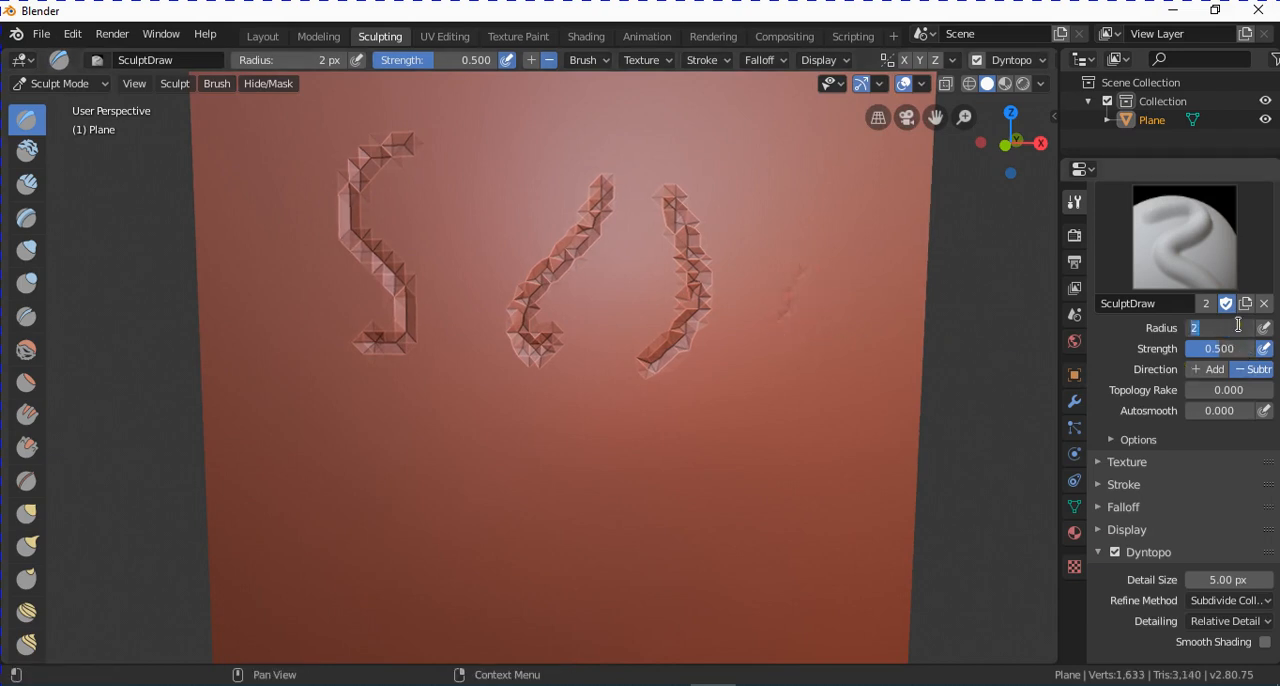
text(4)
key(Return)
mouse_move(773, 390)
mouse_down()
mouse_move(730, 492)
mouse_move(781, 410)
mouse_move(749, 425)
mouse_move(763, 413)
mouse_move(771, 457)
mouse_up()
middle_drag(771, 457, 794, 463)
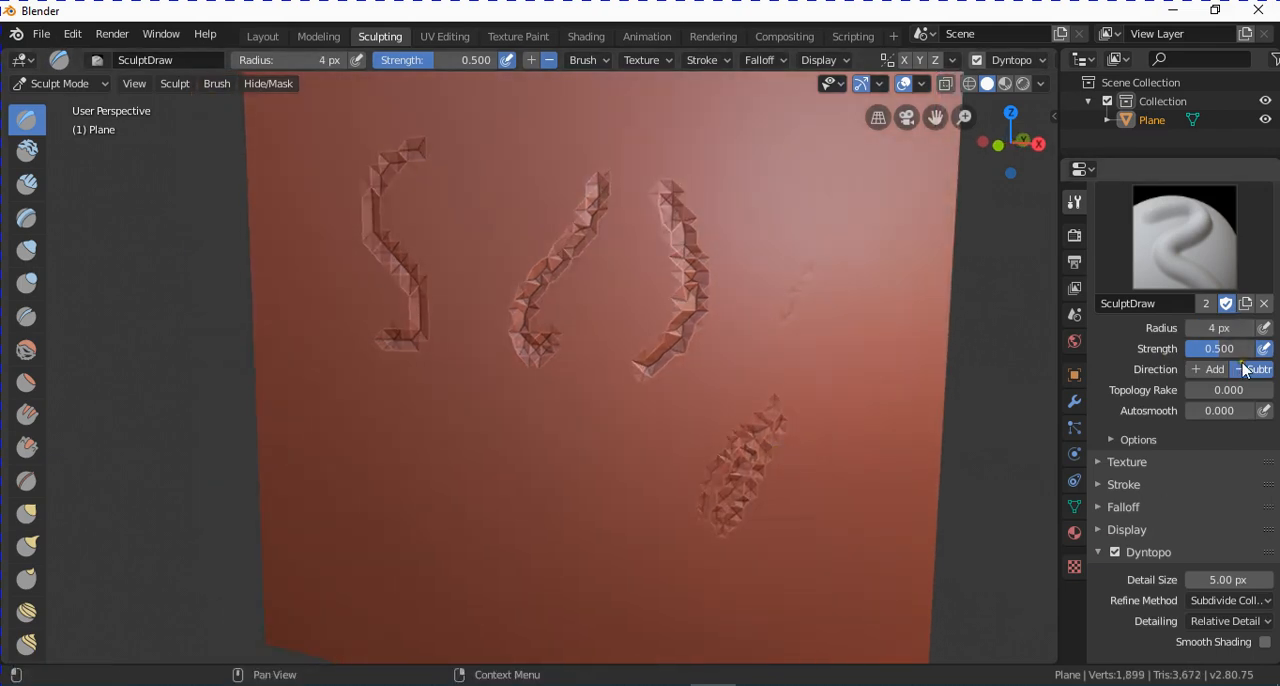
Switch the brush direction to Add and raise a round patch and two vertical strokes in the plane's lower-left area.
click(1213, 373)
mouse_move(510, 470)
mouse_down()
mouse_move(537, 449)
mouse_move(510, 490)
mouse_move(517, 482)
mouse_up()
drag(386, 429, 374, 534)
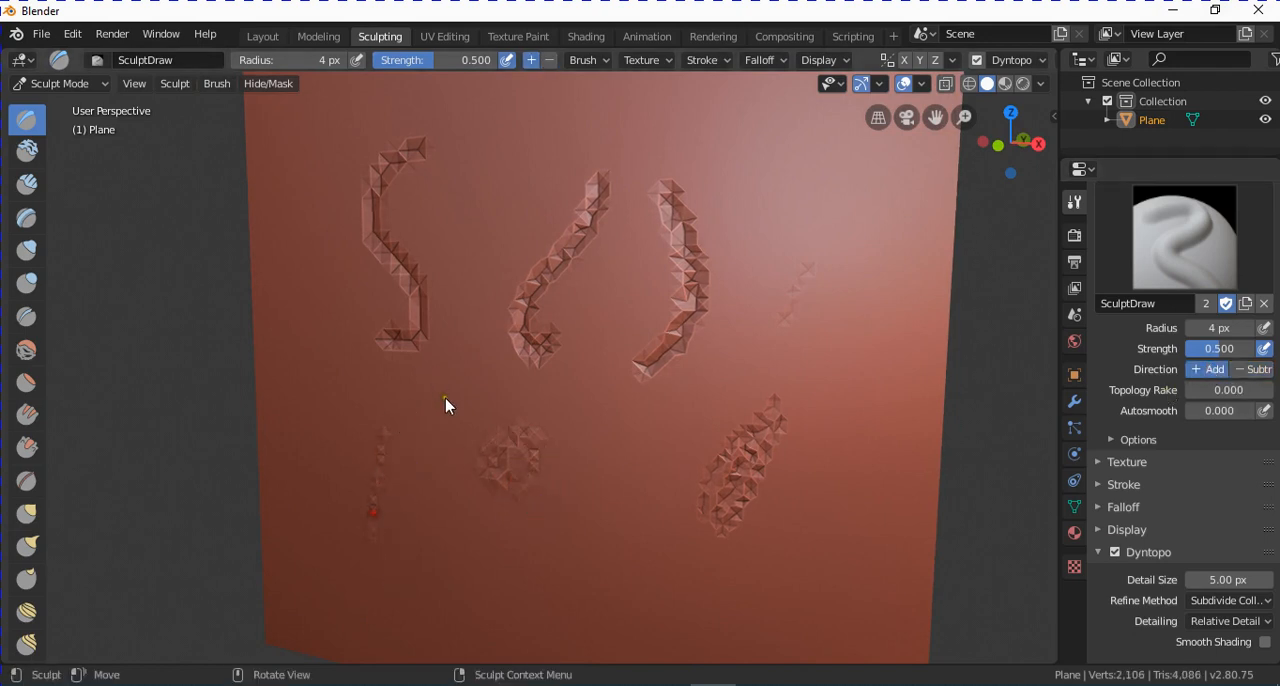
mouse_move(450, 414)
mouse_down()
mouse_move(412, 530)
mouse_move(426, 511)
mouse_move(446, 514)
mouse_move(429, 486)
mouse_up()
scroll(482, 508, down, 2)
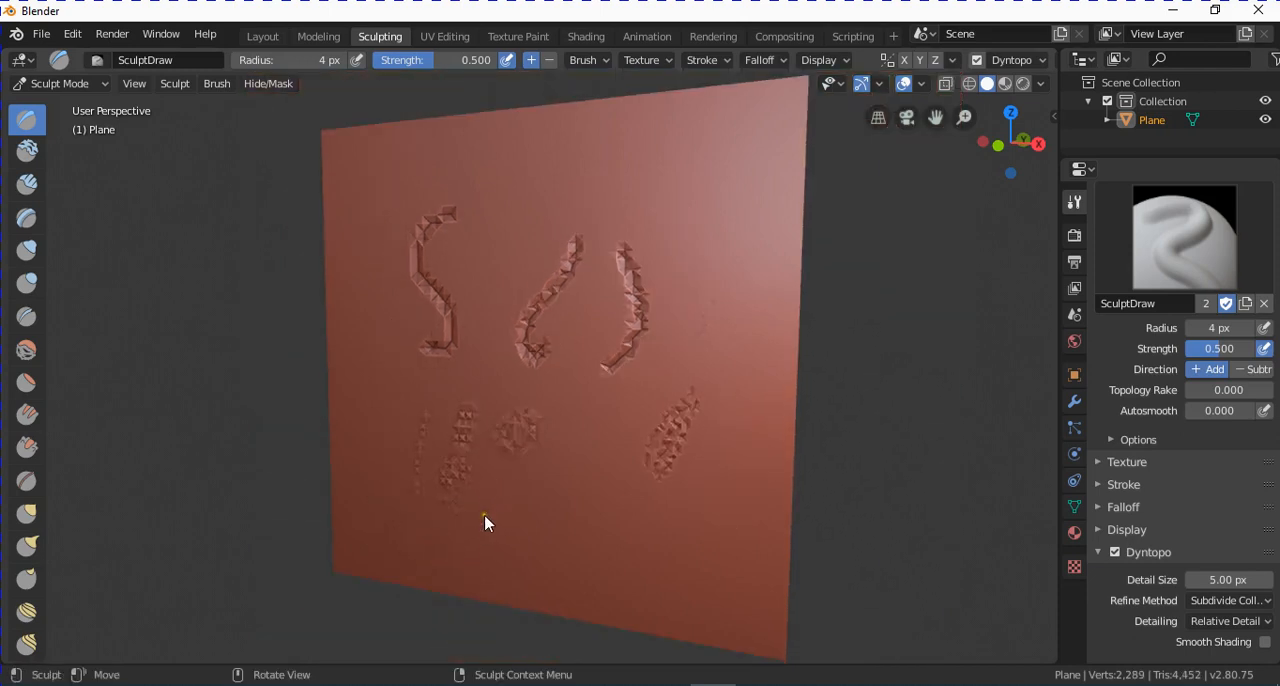
mouse_move(458, 412)
mouse_down()
mouse_move(443, 535)
mouse_move(446, 523)
mouse_up()
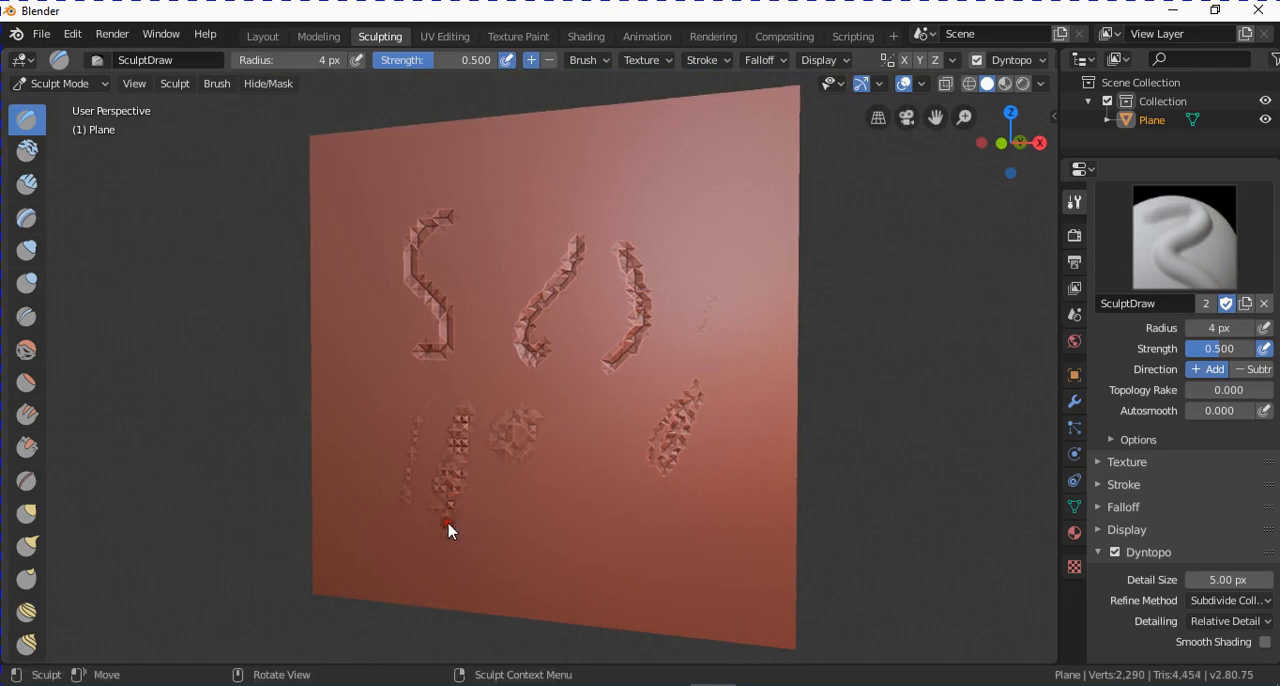
Enter Edit Mode and examine the mesh density in the sculpted areas against the untouched parts of the plane.
click(100, 84)
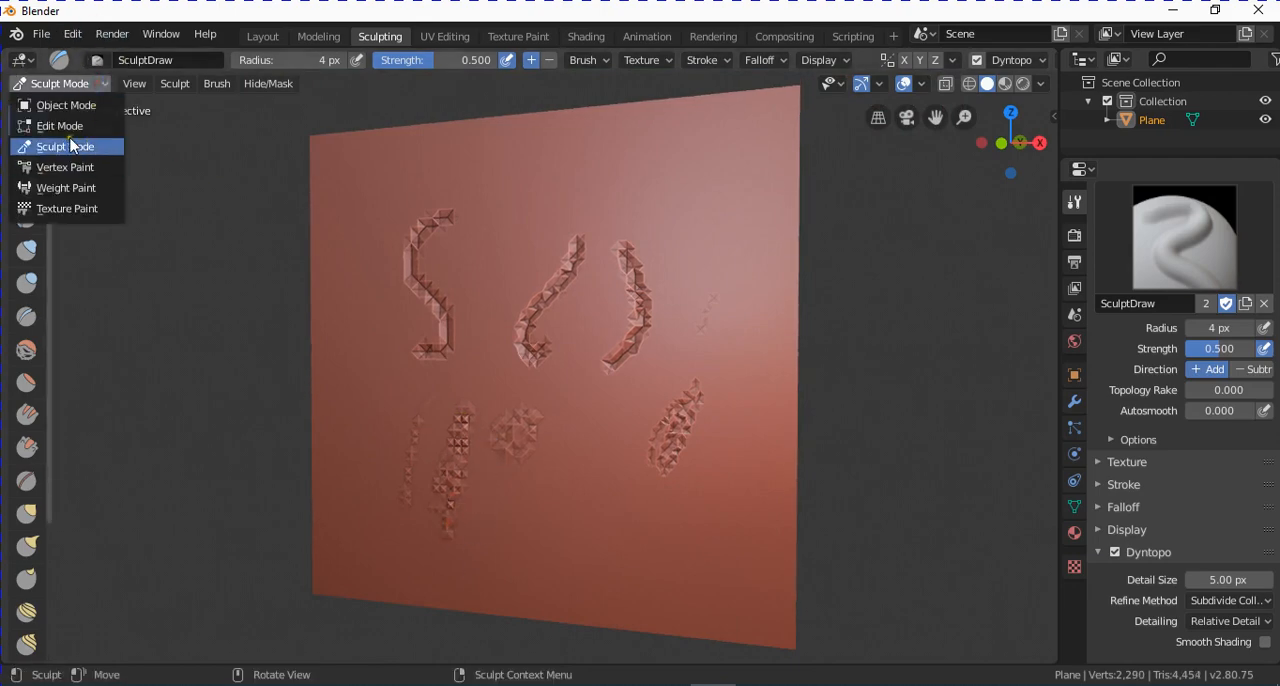
click(57, 127)
middle_drag(641, 394, 528, 401)
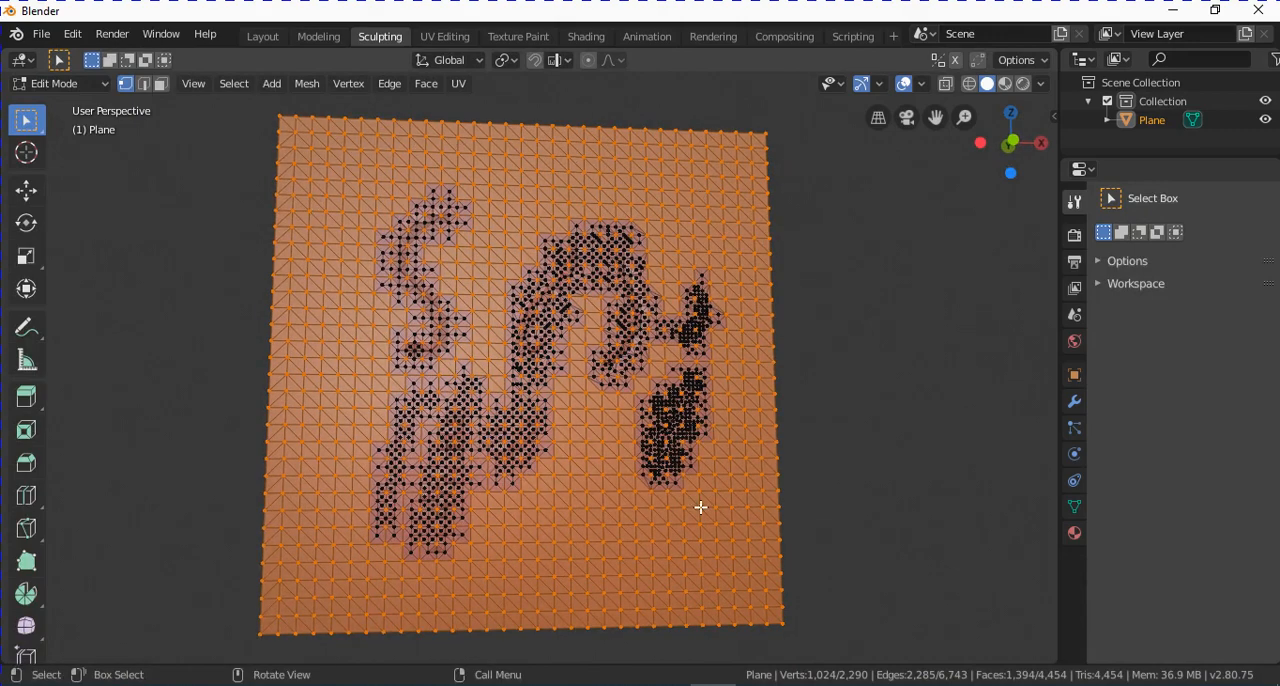
scroll(534, 477, up, 2)
middle_drag(534, 477, 471, 469)
scroll(471, 469, up, 2)
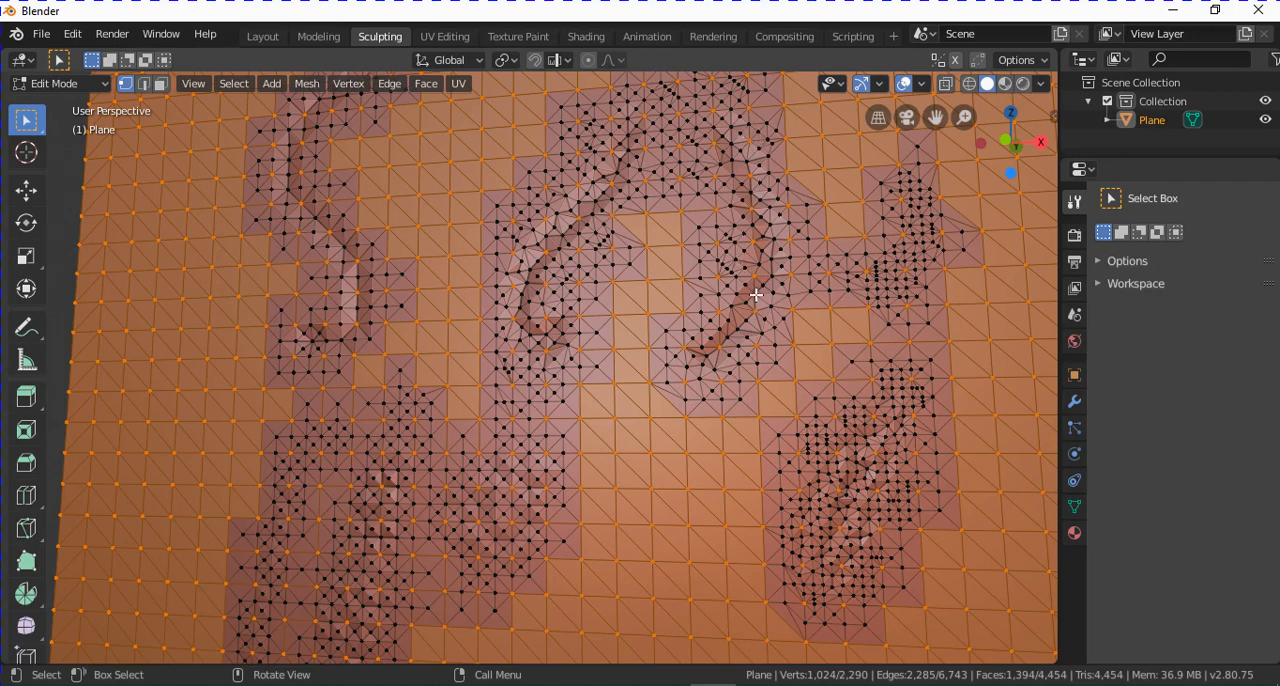
scroll(756, 295, down, 1)
scroll(866, 217, down, 2)
middle_drag(840, 220, 343, 291)
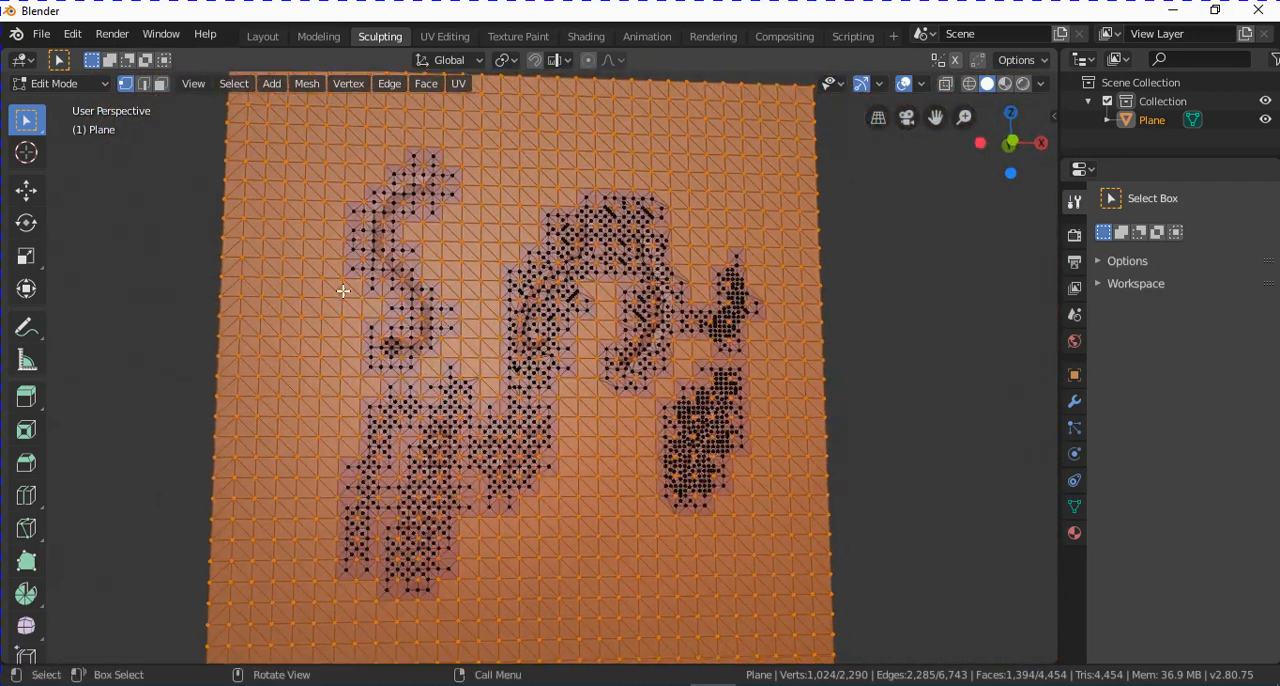
scroll(371, 338, down, 2)
middle_drag(371, 338, 450, 352)
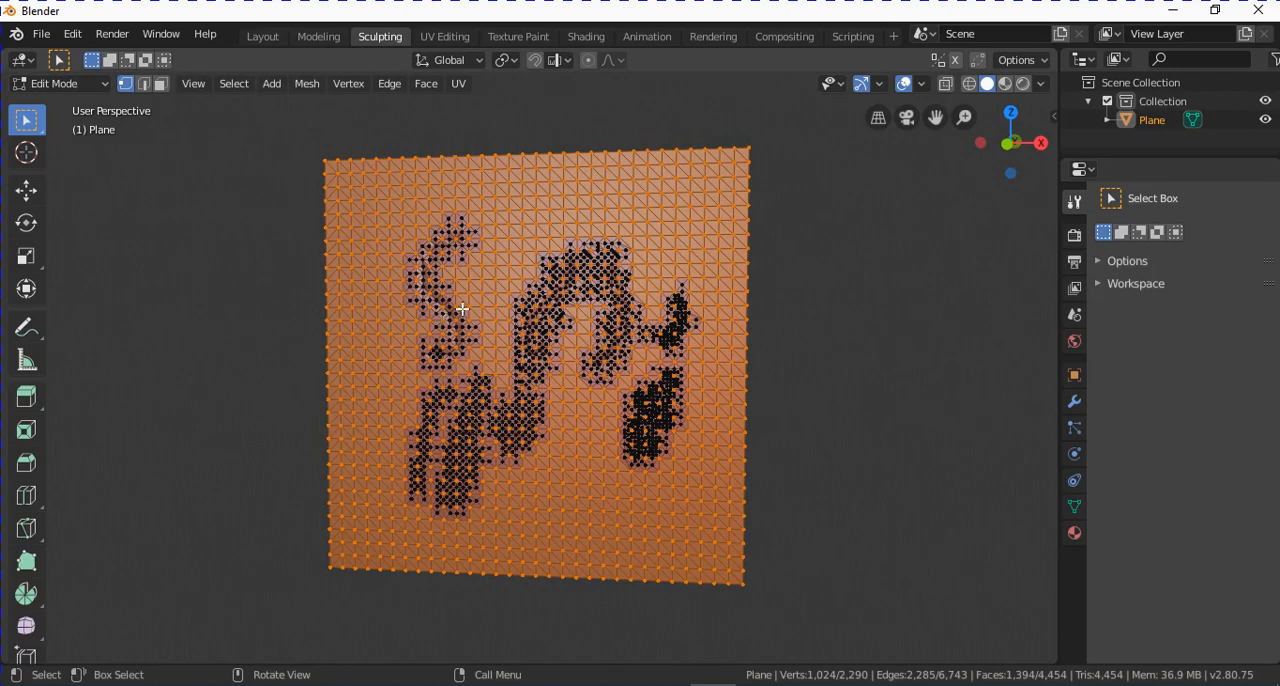
Select the whole mesh and subdivide it once, checking the denser topology around the sculpted strokes.
key(a)
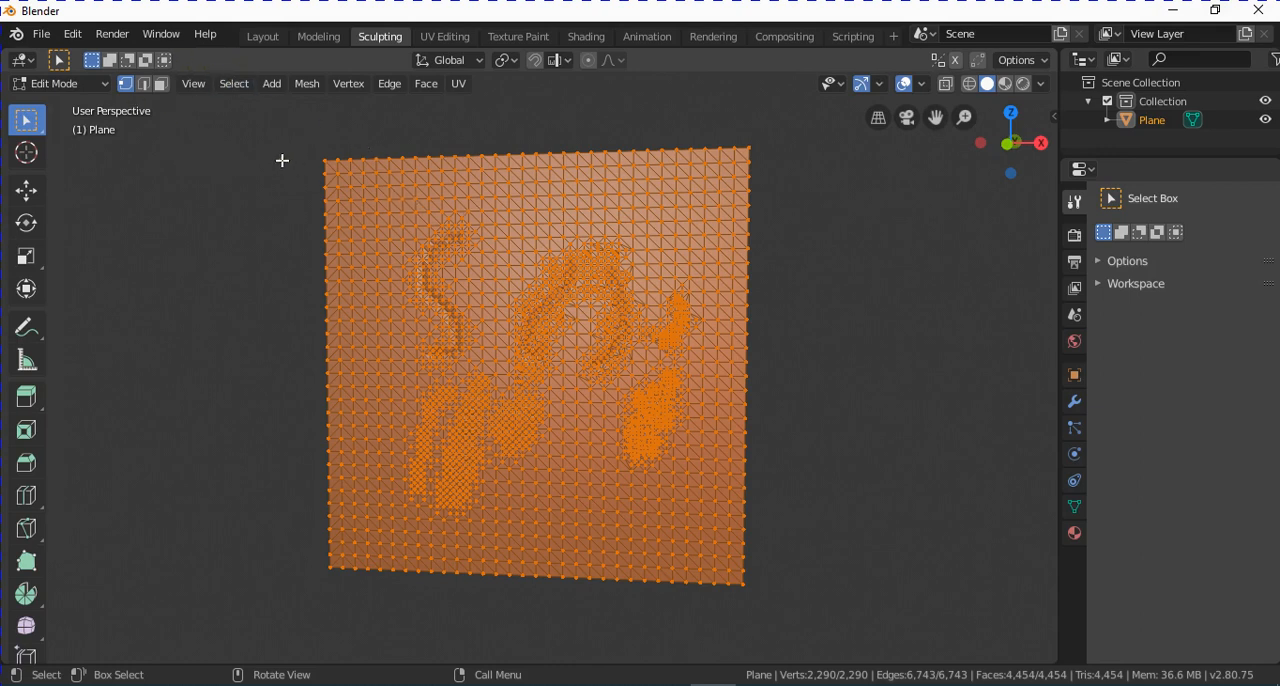
click(395, 88)
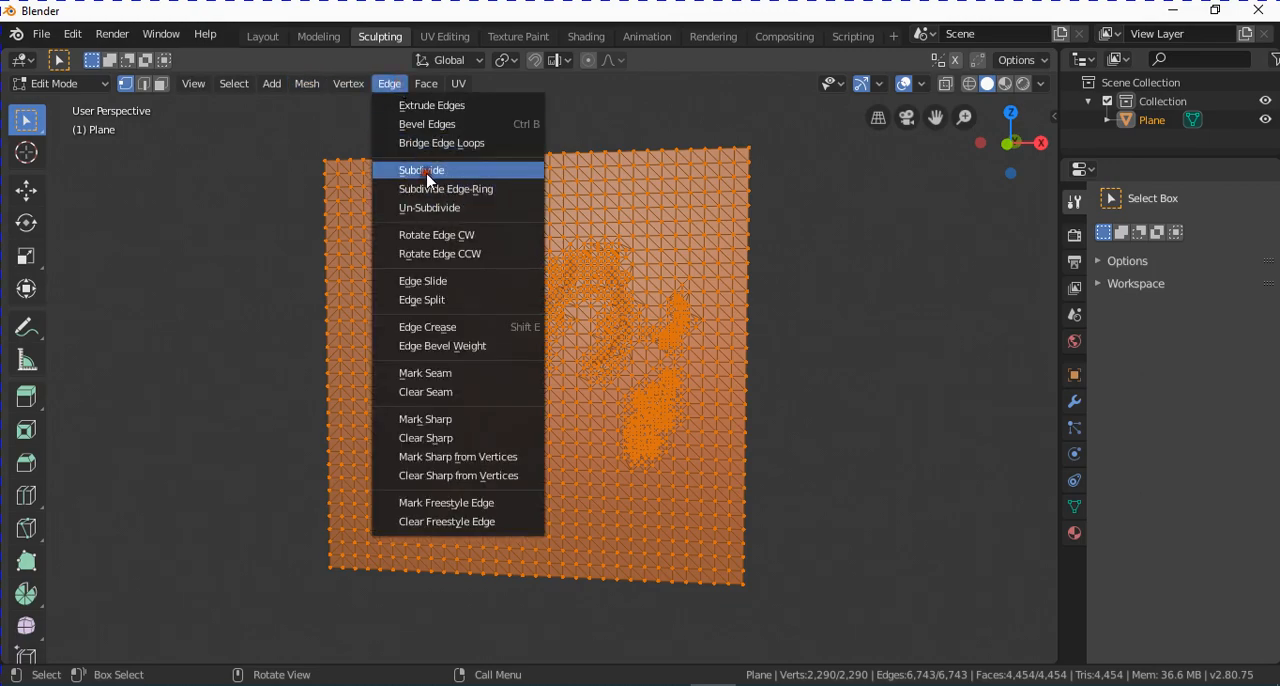
click(421, 172)
scroll(600, 252, up, 4)
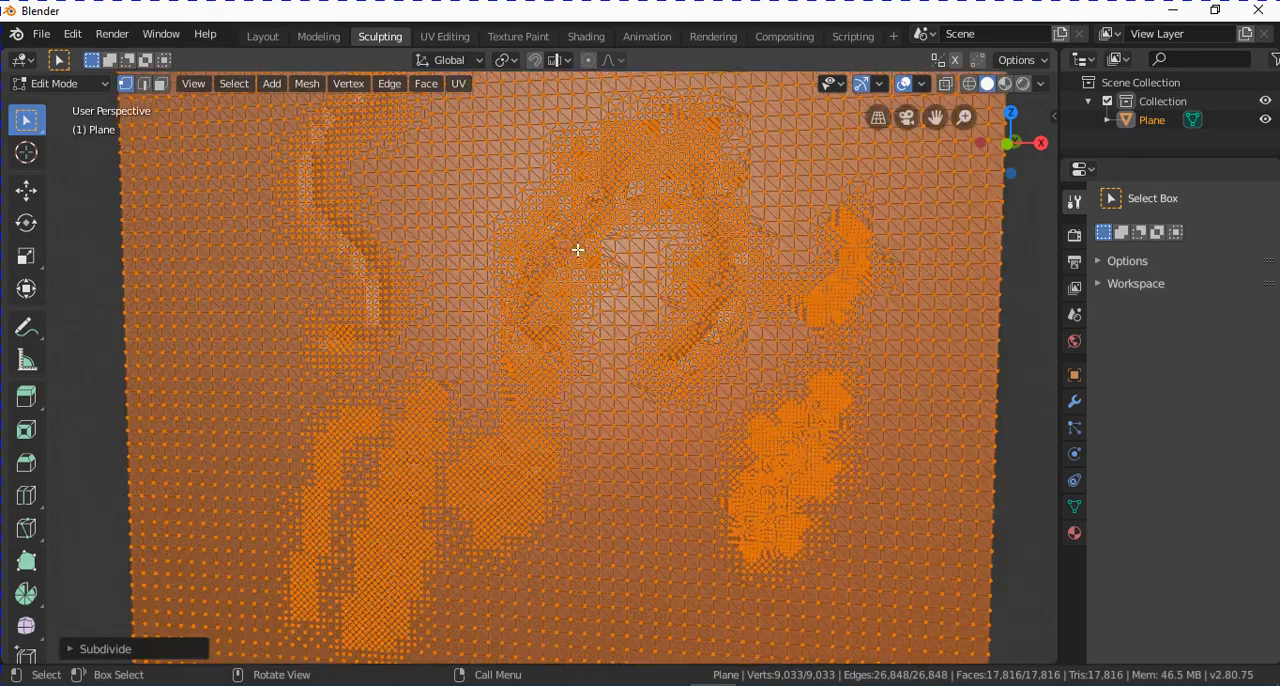
scroll(577, 249, up, 2)
scroll(567, 235, down, 3)
scroll(678, 349, down, 2)
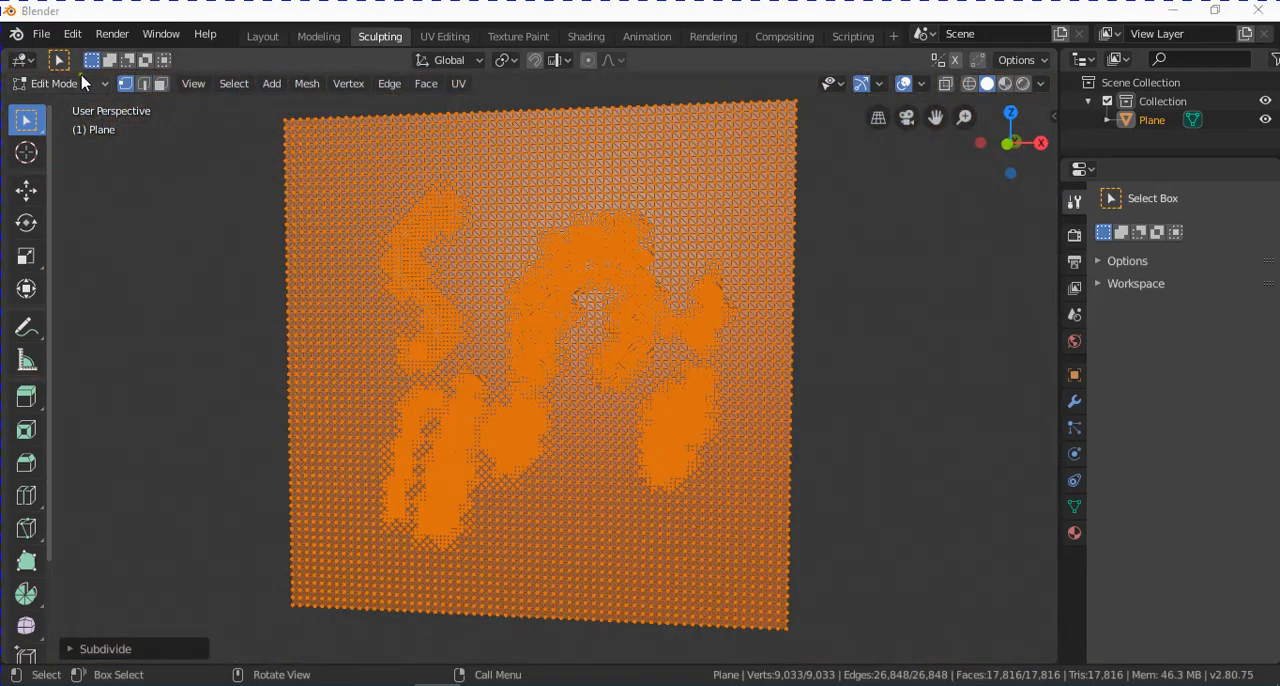
Return to Sculpt Mode and undo the subdivision.
click(60, 83)
click(95, 145)
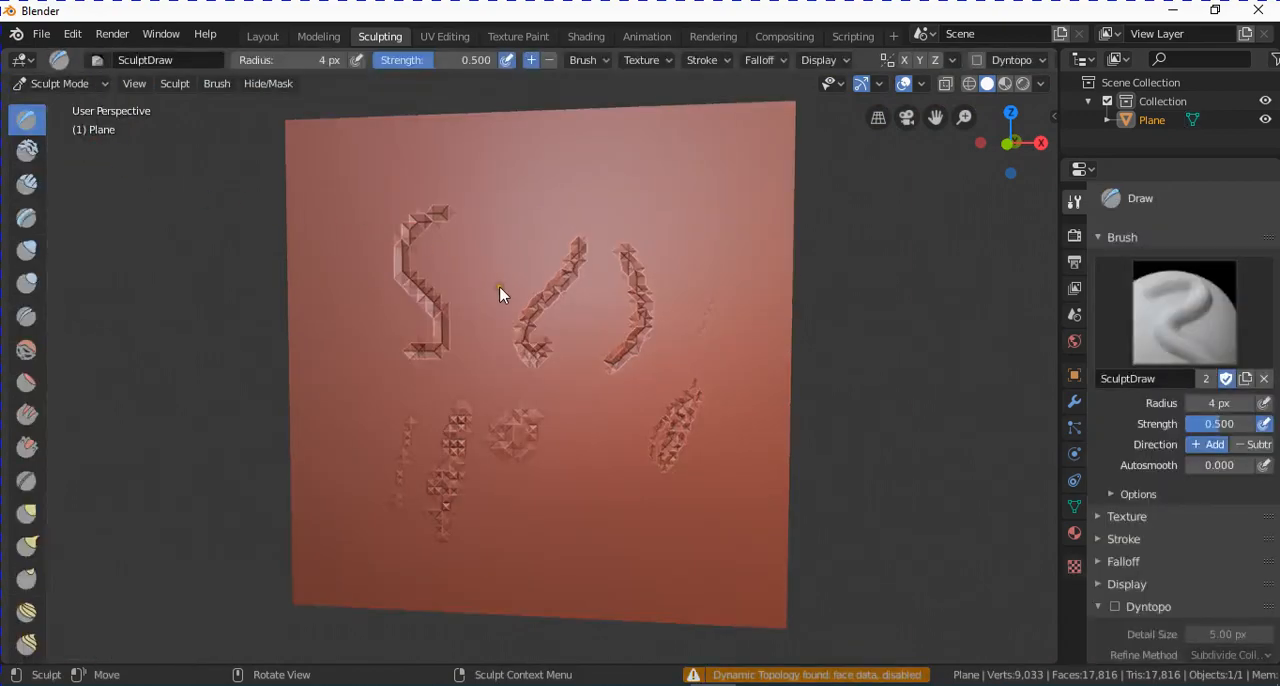
key(Tab)
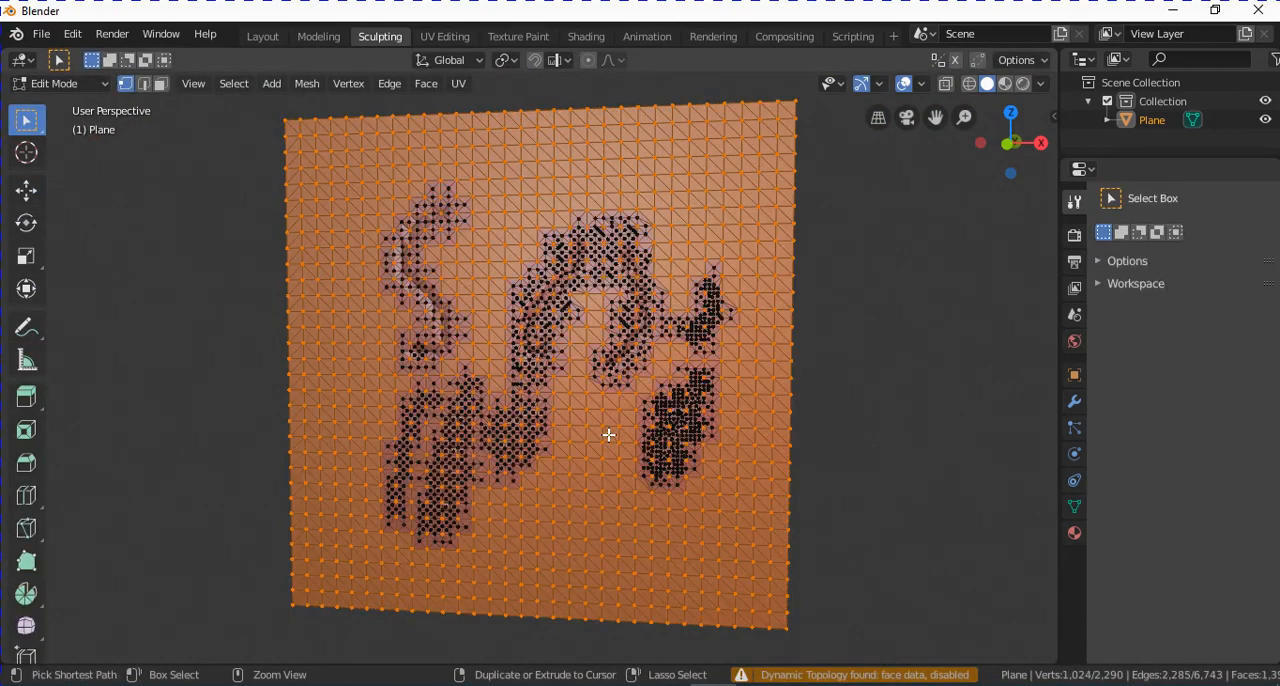
key(Tab)
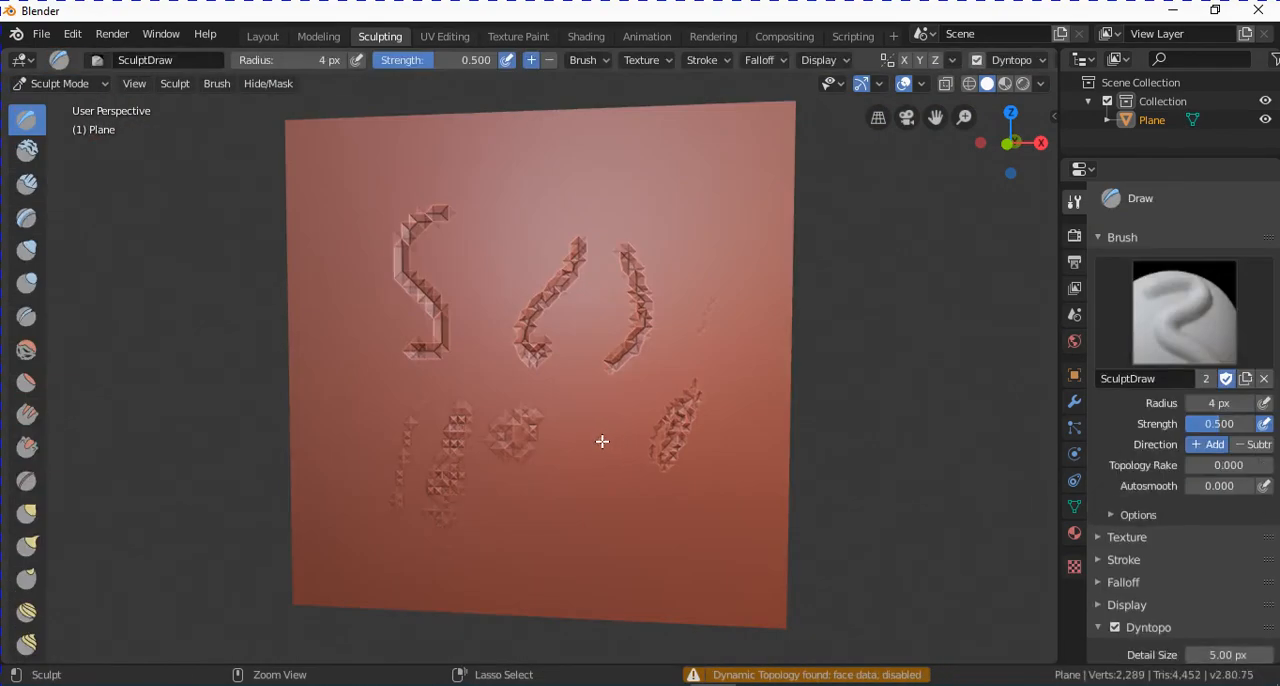
Undo all the remaining sculpted strokes to get back to the flat plane.
key(ctrl+z)
key(ctrl+z)
key(ctrl+z)
key(ctrl+z)
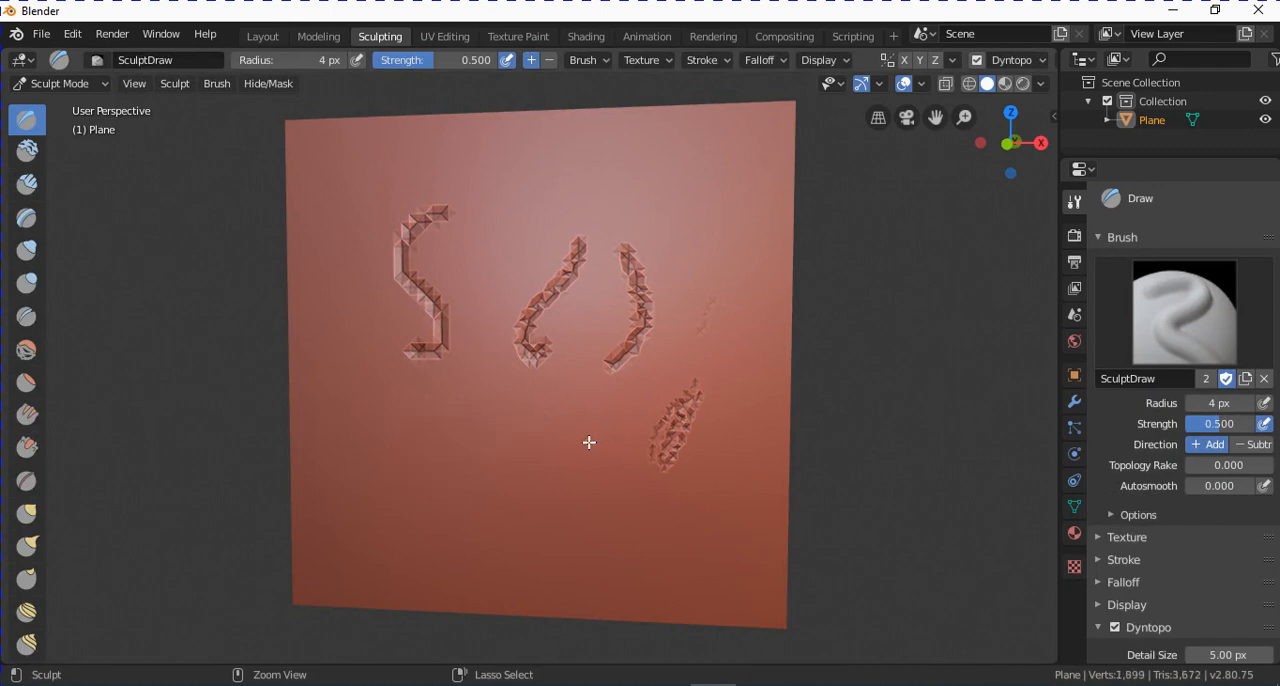
key(ctrl+z)
key(ctrl+z)
key(ctrl+z)
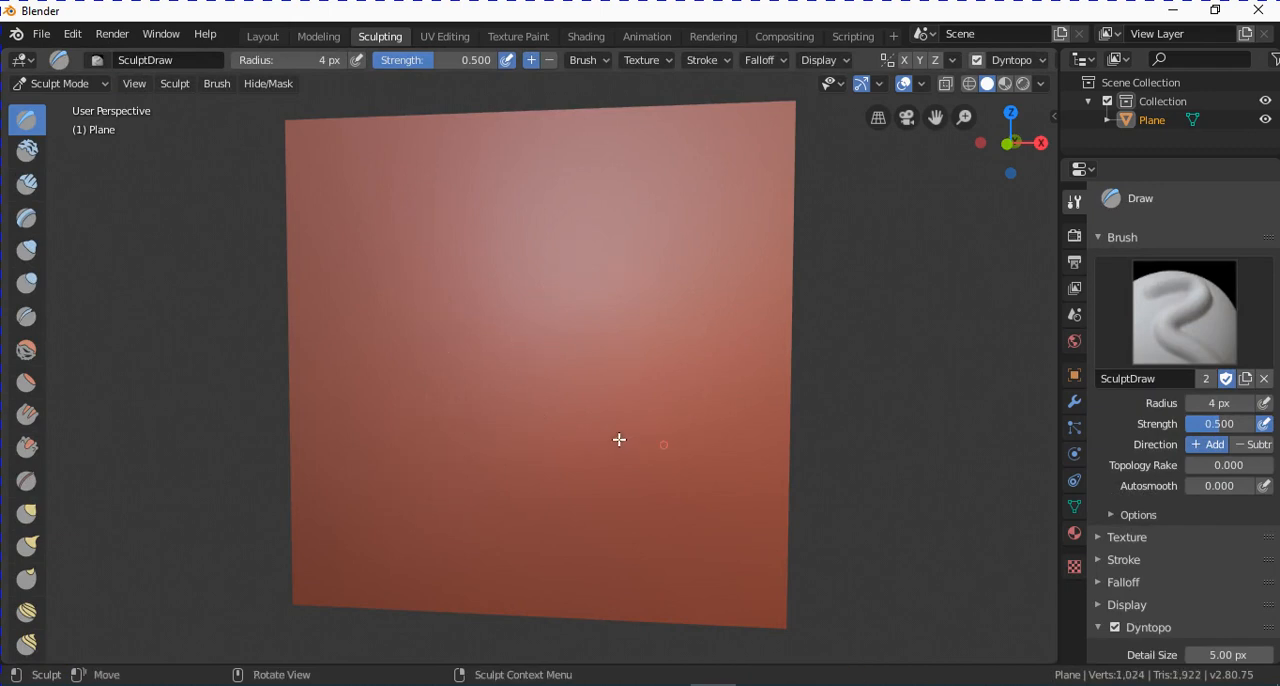
View the plane from the front and enable mirror symmetry on the X axis.
scroll(1050, 586, down, 2)
scroll(1212, 590, down, 4)
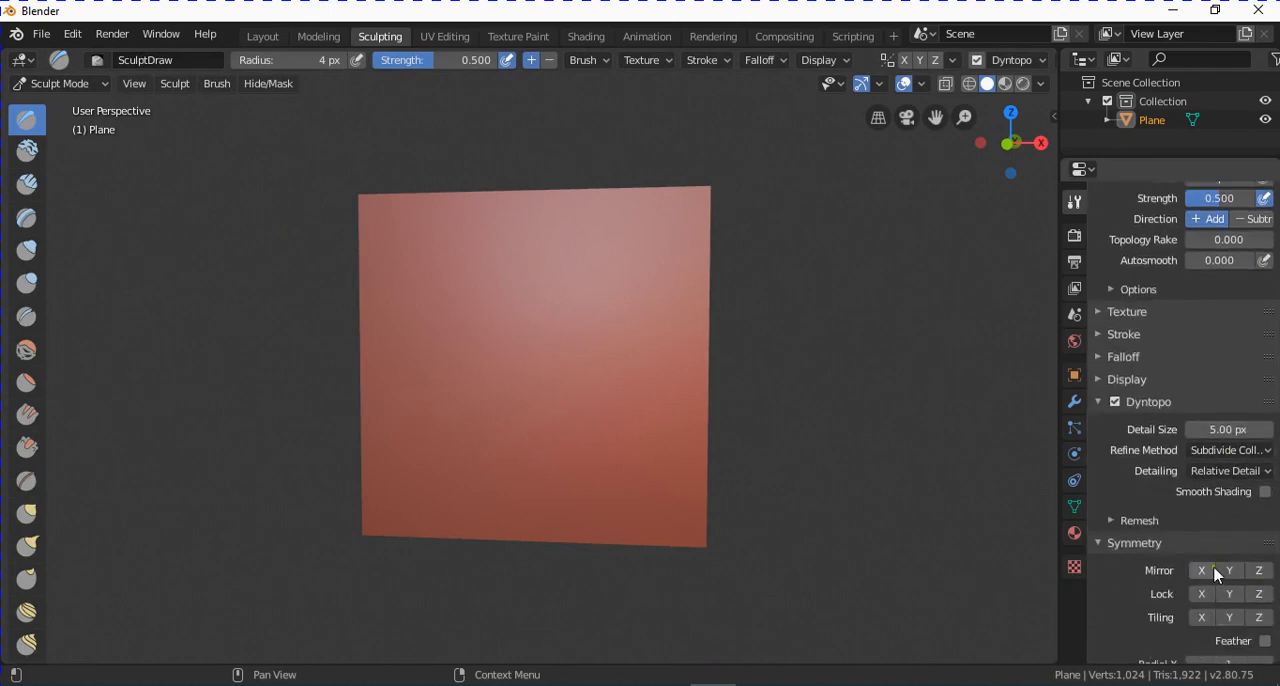
scroll(1212, 572, down, 2)
key(KP_1)
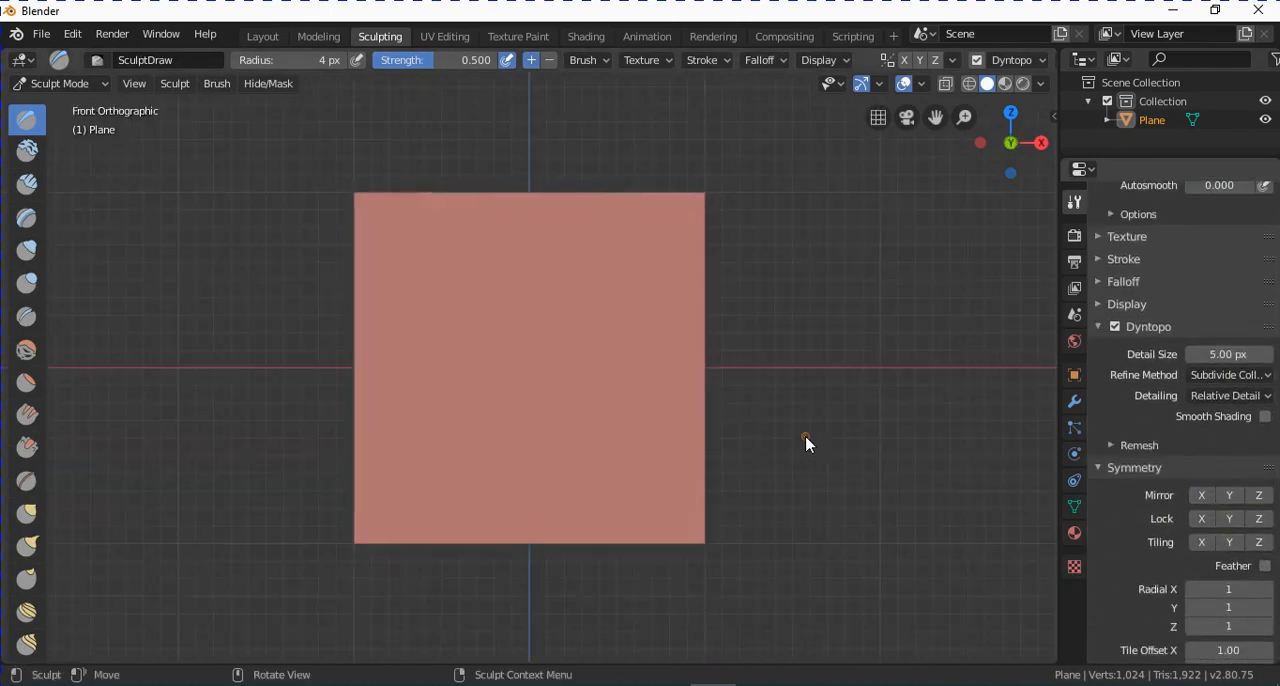
click(1201, 495)
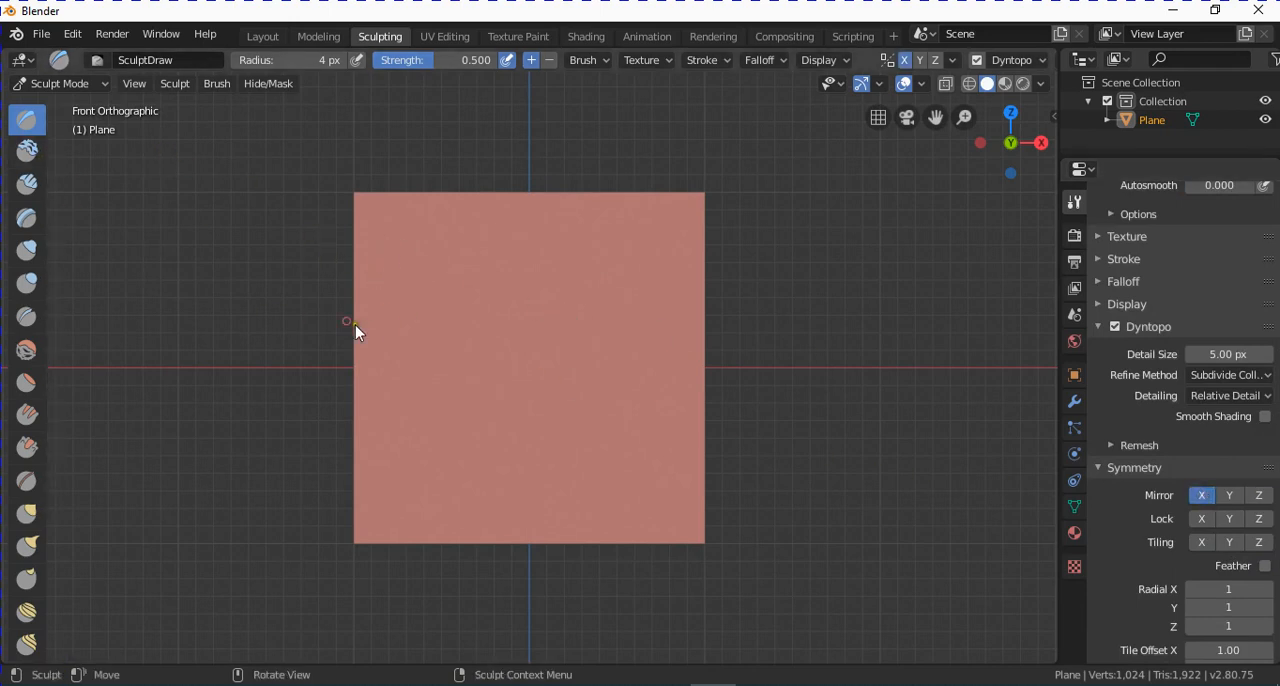
Set the Draw brush radius to 10 px and raise an S-shaped stroke in the plane's upper-left corner.
scroll(1180, 347, up, 8)
click(1203, 402)
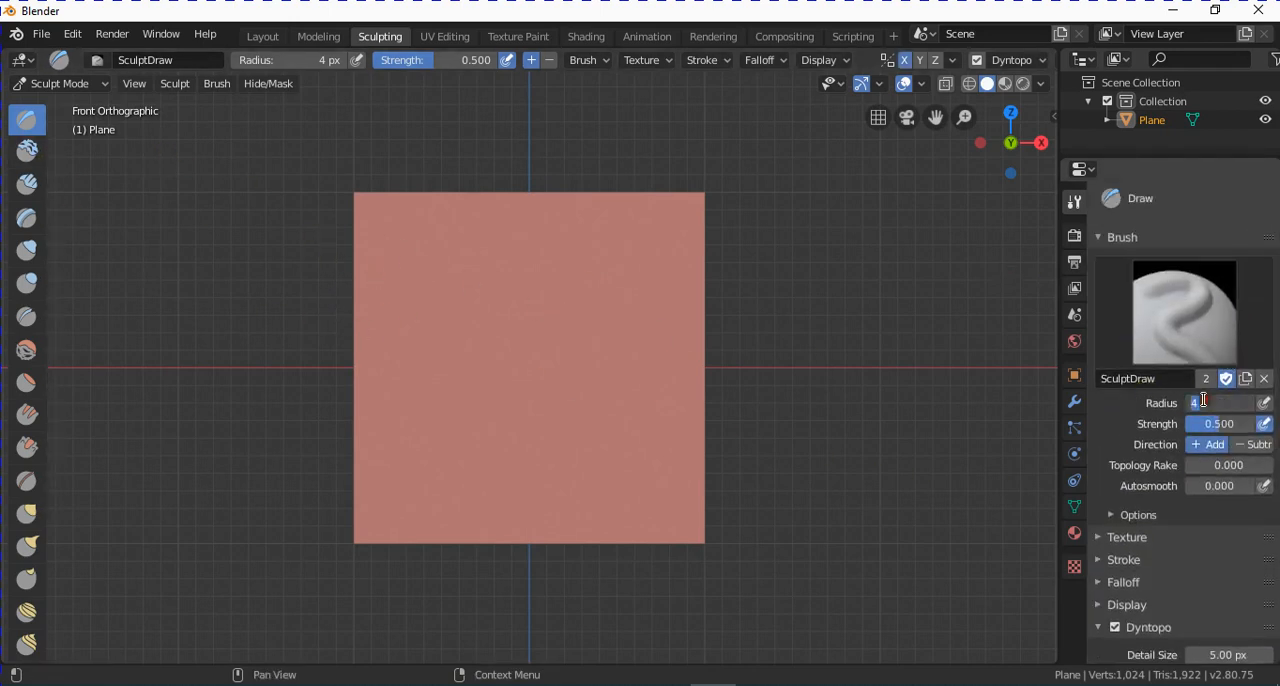
text(10)
key(Return)
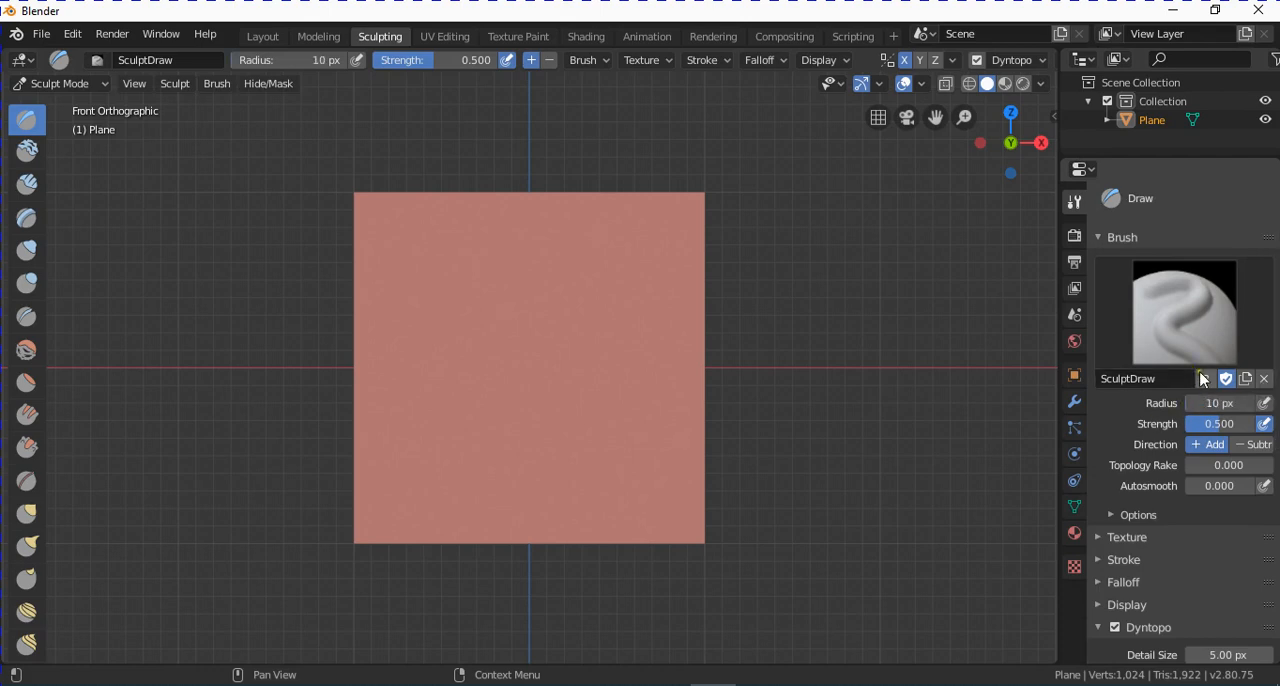
scroll(763, 414, down, 1)
scroll(753, 410, up, 3)
scroll(753, 403, down, 1)
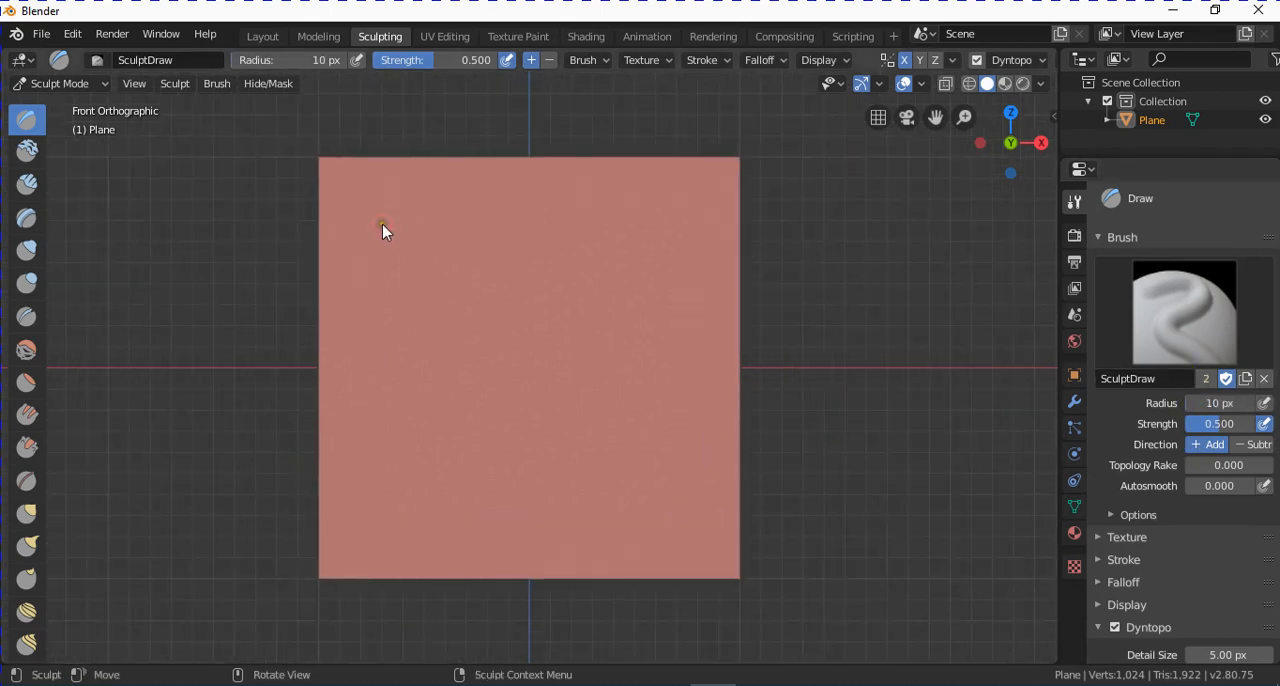
mouse_move(383, 231)
mouse_down()
mouse_move(367, 258)
mouse_move(379, 270)
mouse_move(420, 252)
mouse_move(437, 264)
mouse_move(431, 298)
mouse_up()
Enable Y-axis mirroring as well and raise a short hooked stroke in the plane's lower-left corner.
scroll(1230, 540, down, 7)
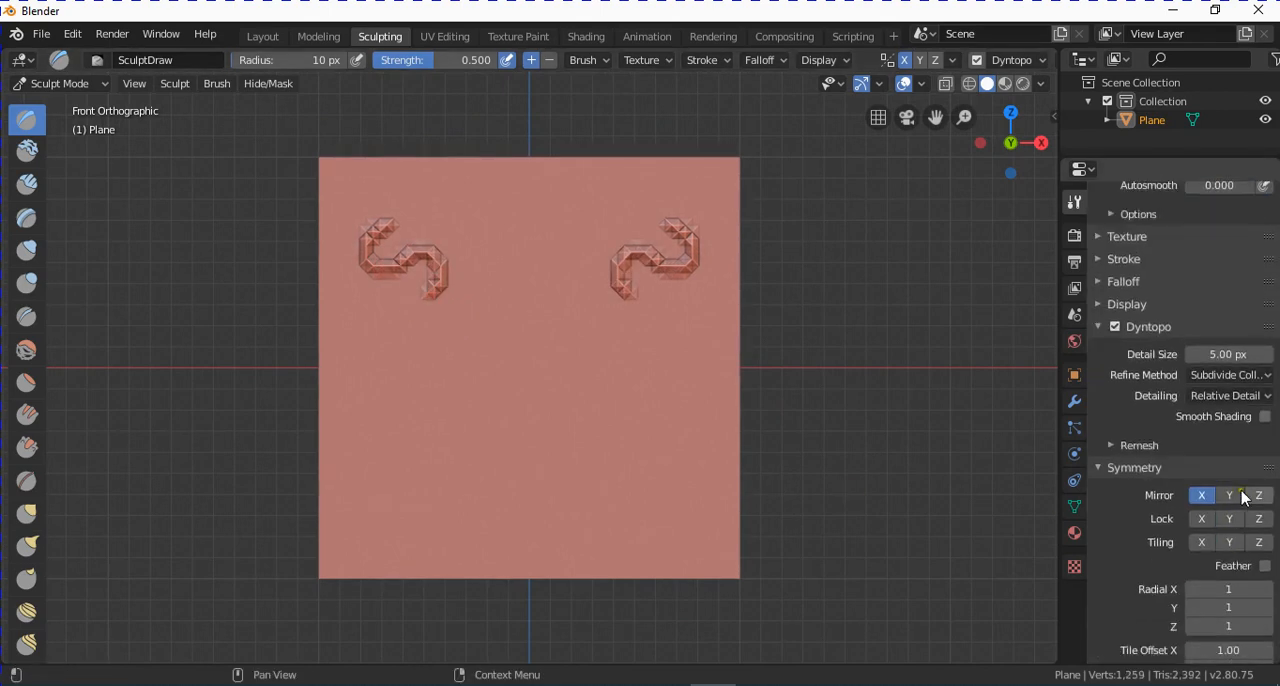
click(1231, 495)
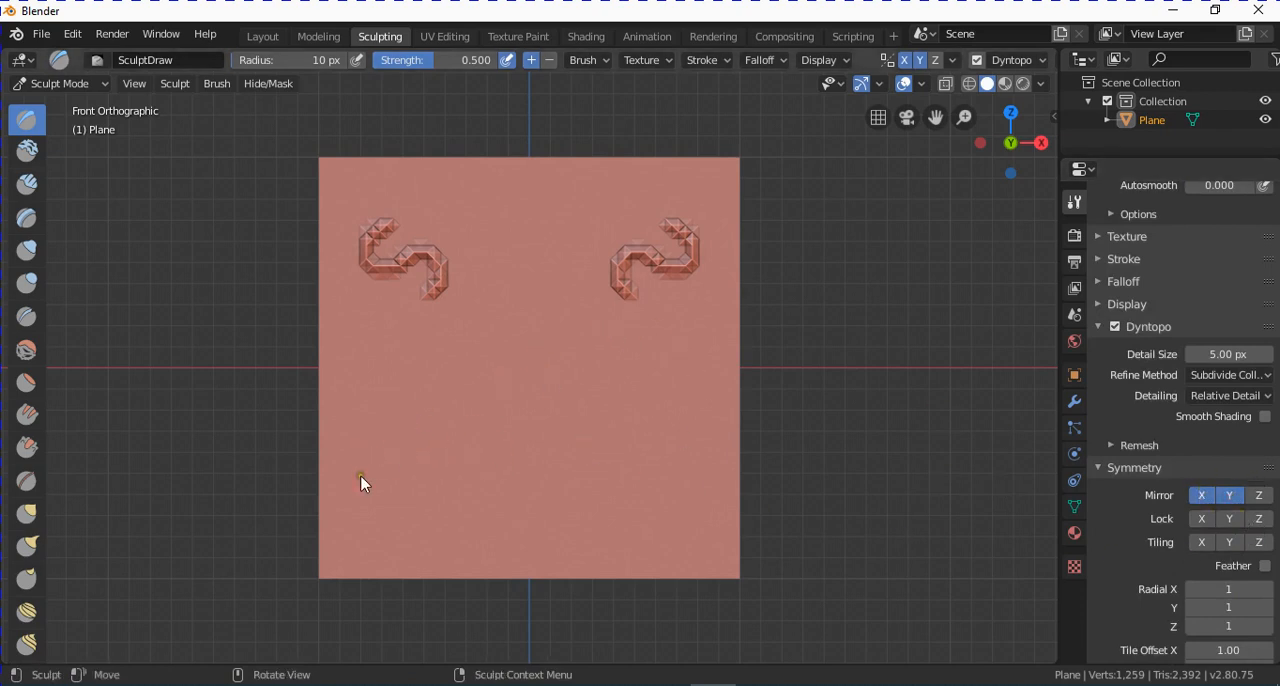
mouse_move(400, 484)
mouse_down()
mouse_move(371, 471)
mouse_move(371, 510)
mouse_up()
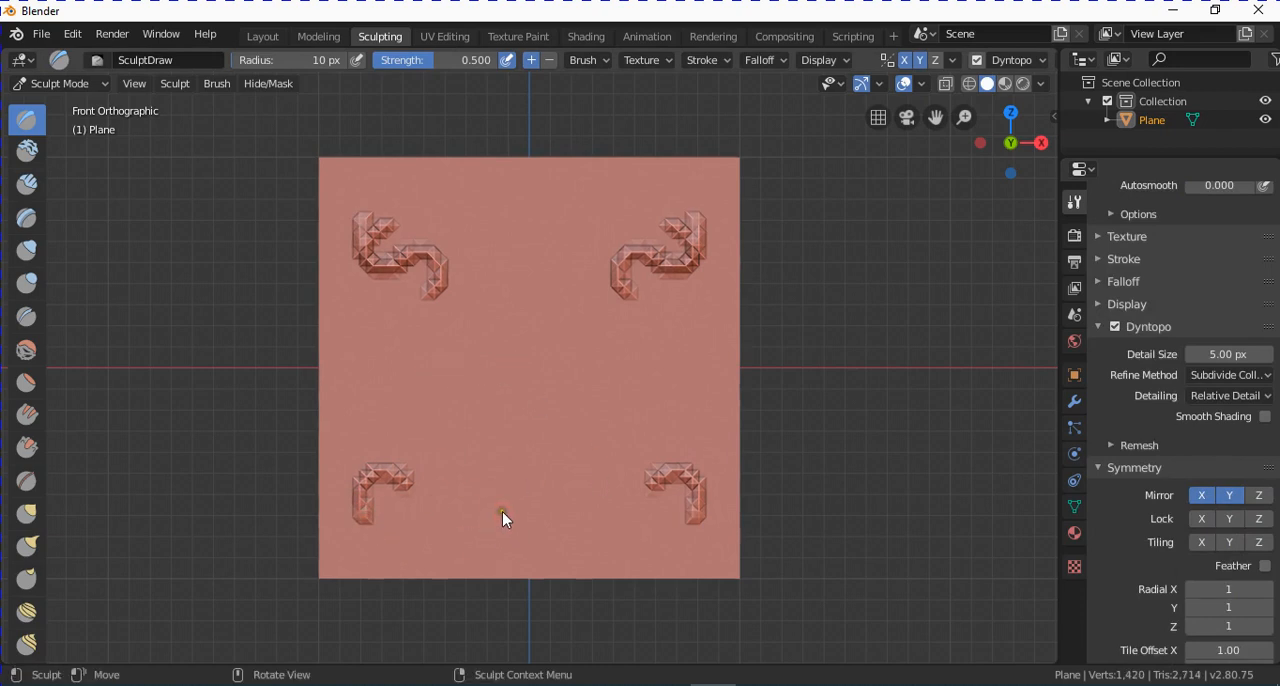
Undo both mirrored strokes and raise a larger S-shaped stroke in the lower-left quarter.
key(ctrl+z)
key(ctrl+z)
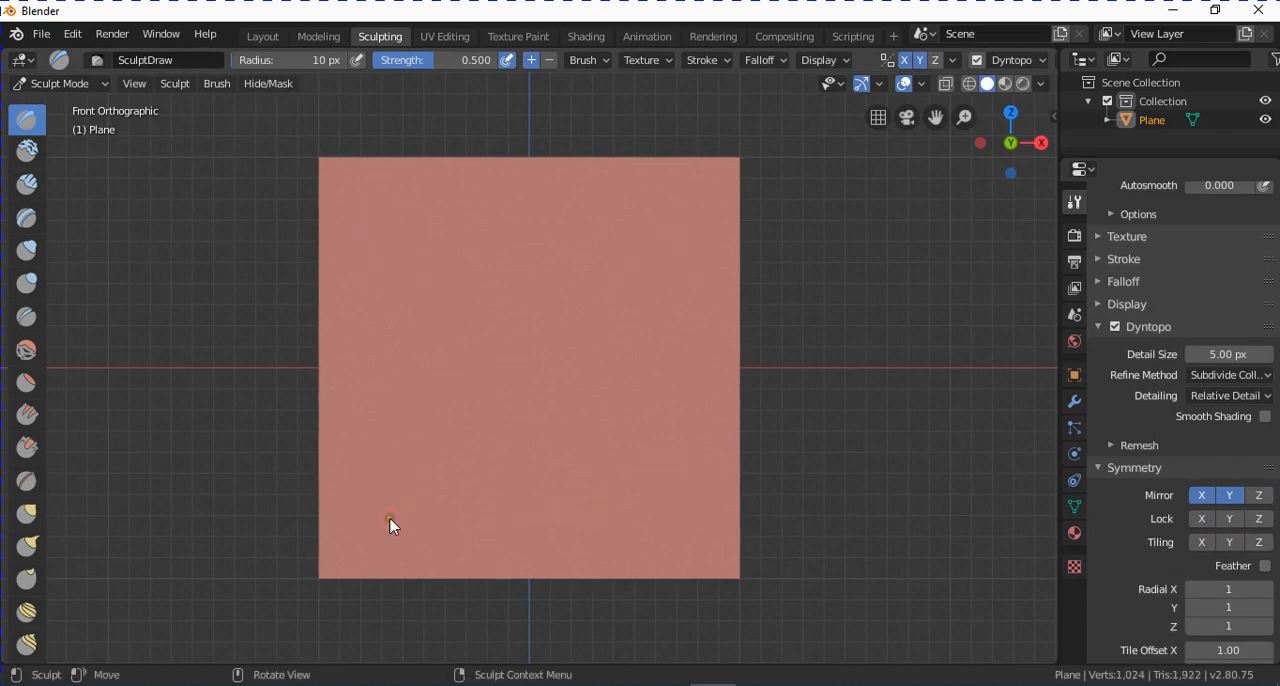
mouse_move(390, 525)
mouse_down()
mouse_move(383, 498)
mouse_move(403, 545)
mouse_move(441, 514)
mouse_move(451, 443)
mouse_move(474, 446)
mouse_up()
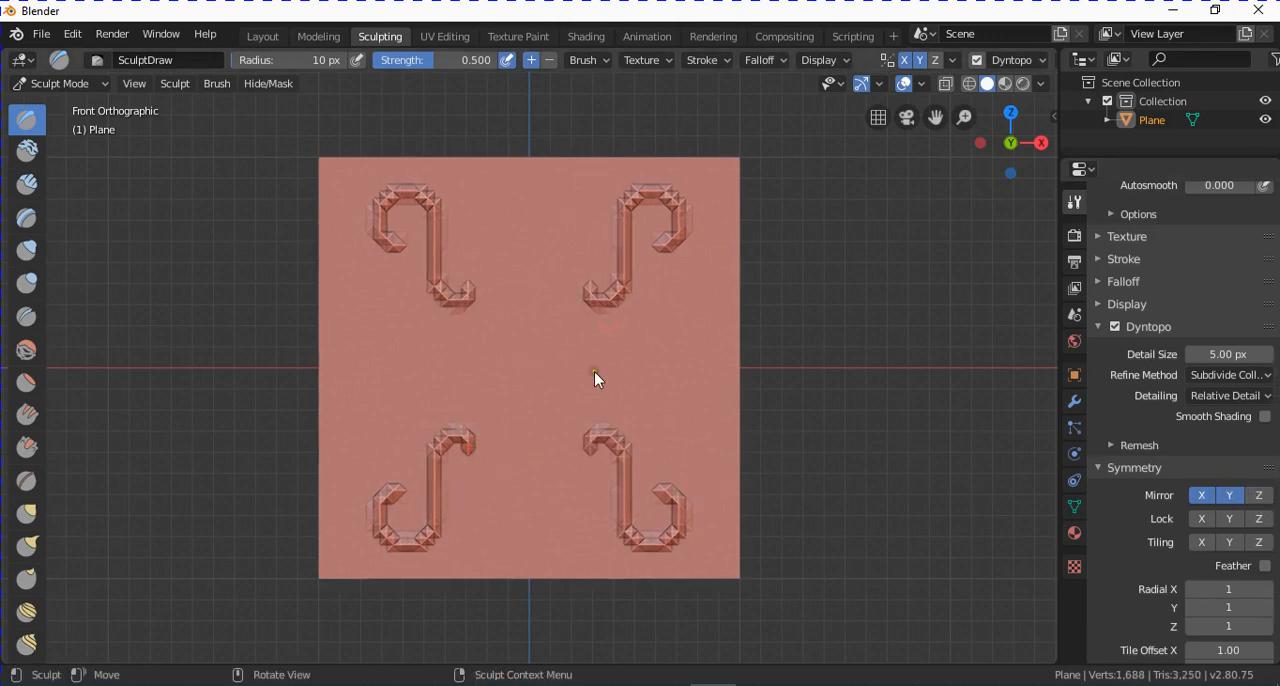
Turn off X-axis mirroring so that only the Y axis is mirrored.
mouse_move(594, 371)
middle_down()
mouse_move(623, 363)
mouse_move(594, 263)
mouse_move(558, 363)
middle_up()
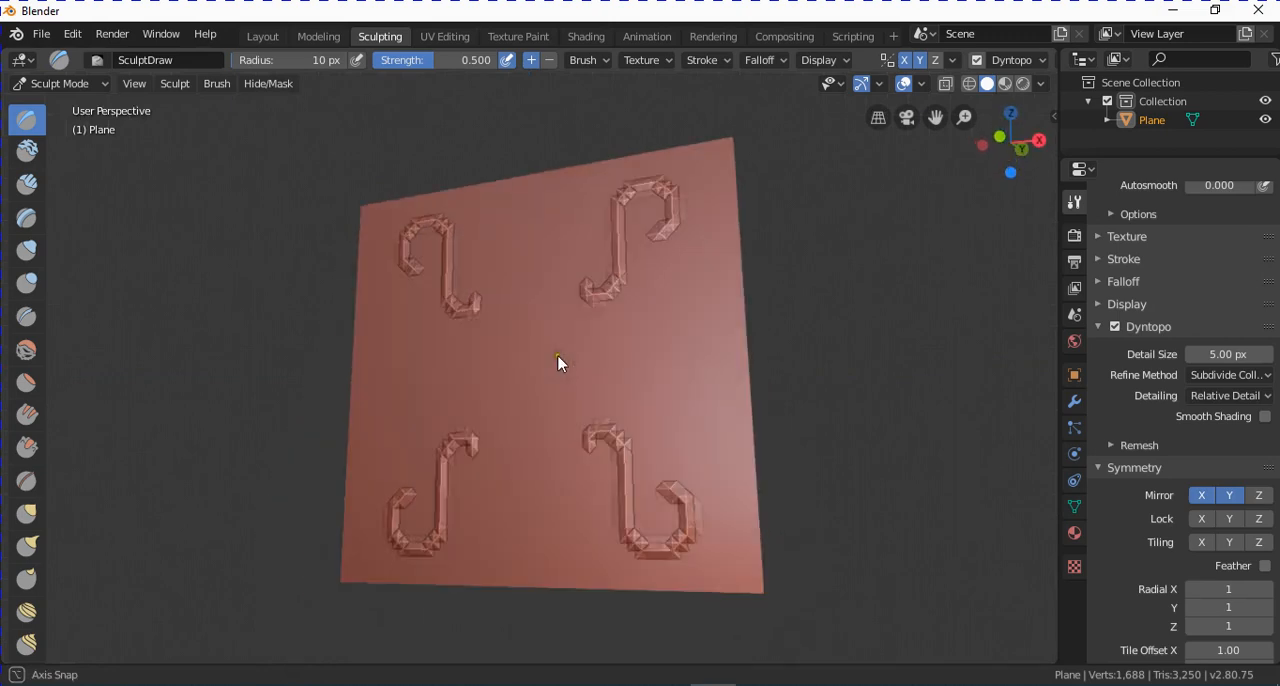
click(1225, 498)
click(1205, 497)
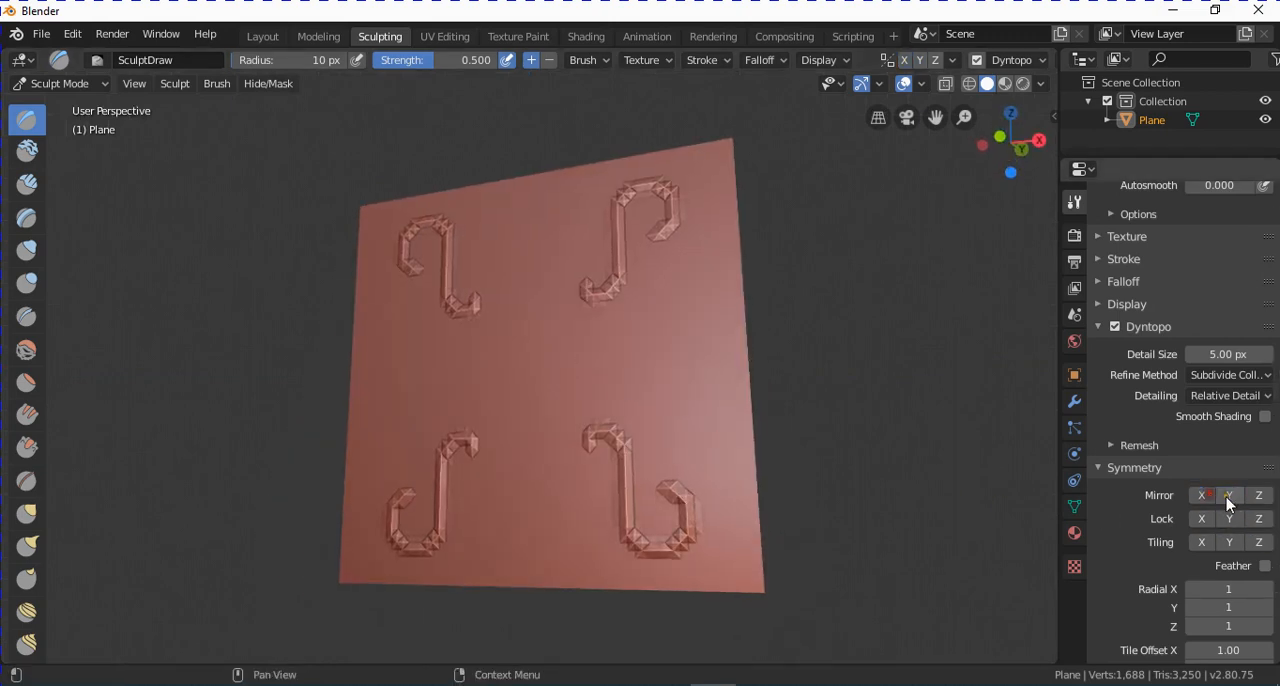
click(1227, 498)
Undo the four-way mirrored stroke and raise a large S-shaped stroke across the middle of the plane's upper half.
middle_drag(659, 428, 673, 443)
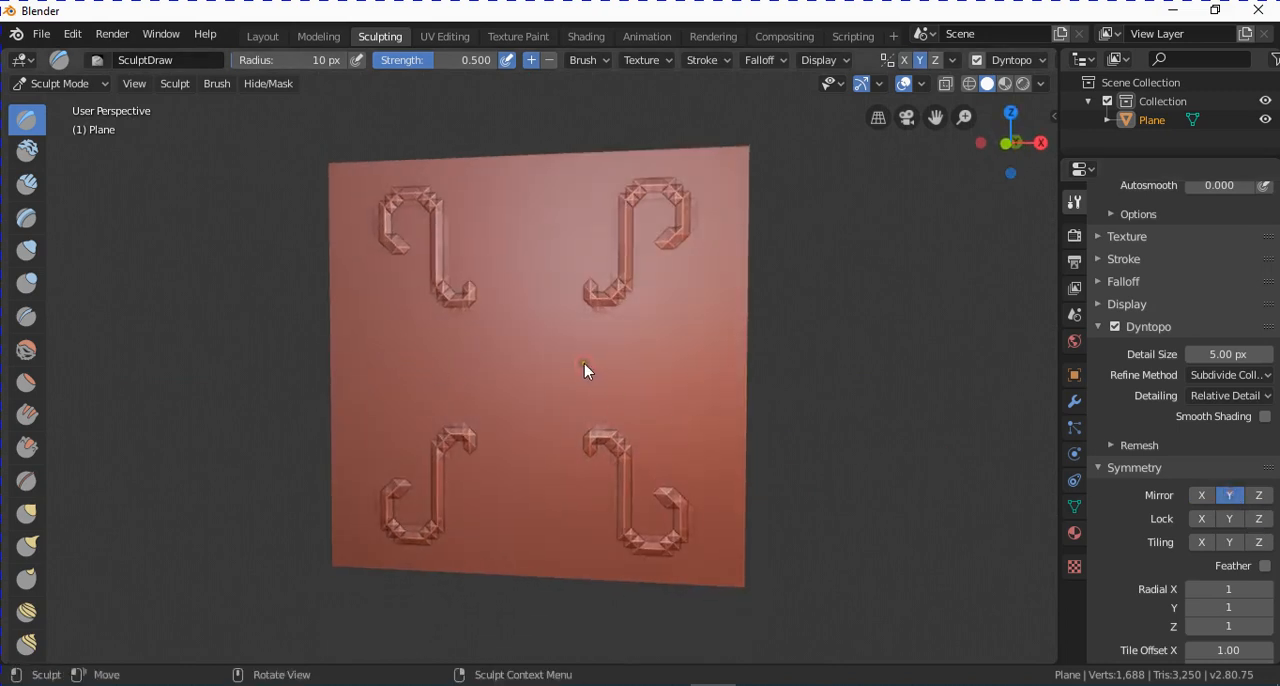
key(ctrl+z)
middle_drag(600, 368, 540, 377)
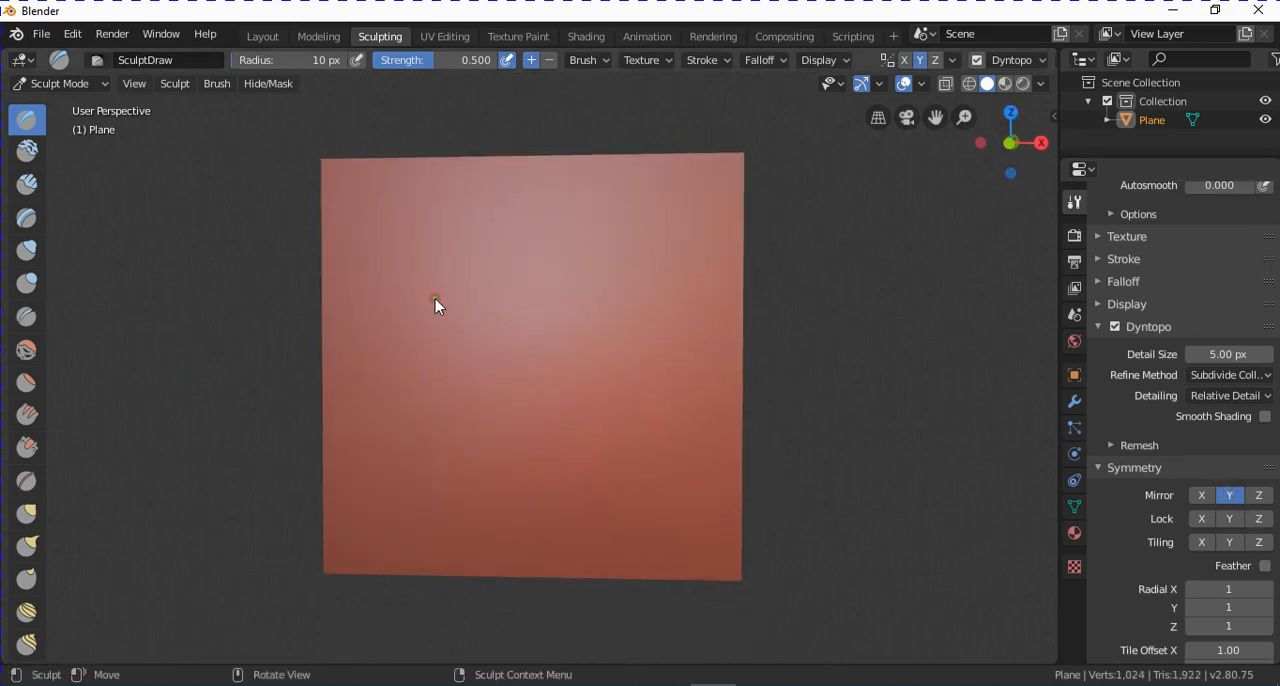
mouse_move(574, 202)
mouse_down()
mouse_move(549, 196)
mouse_move(487, 224)
mouse_move(491, 276)
mouse_move(588, 290)
mouse_move(576, 322)
mouse_up()
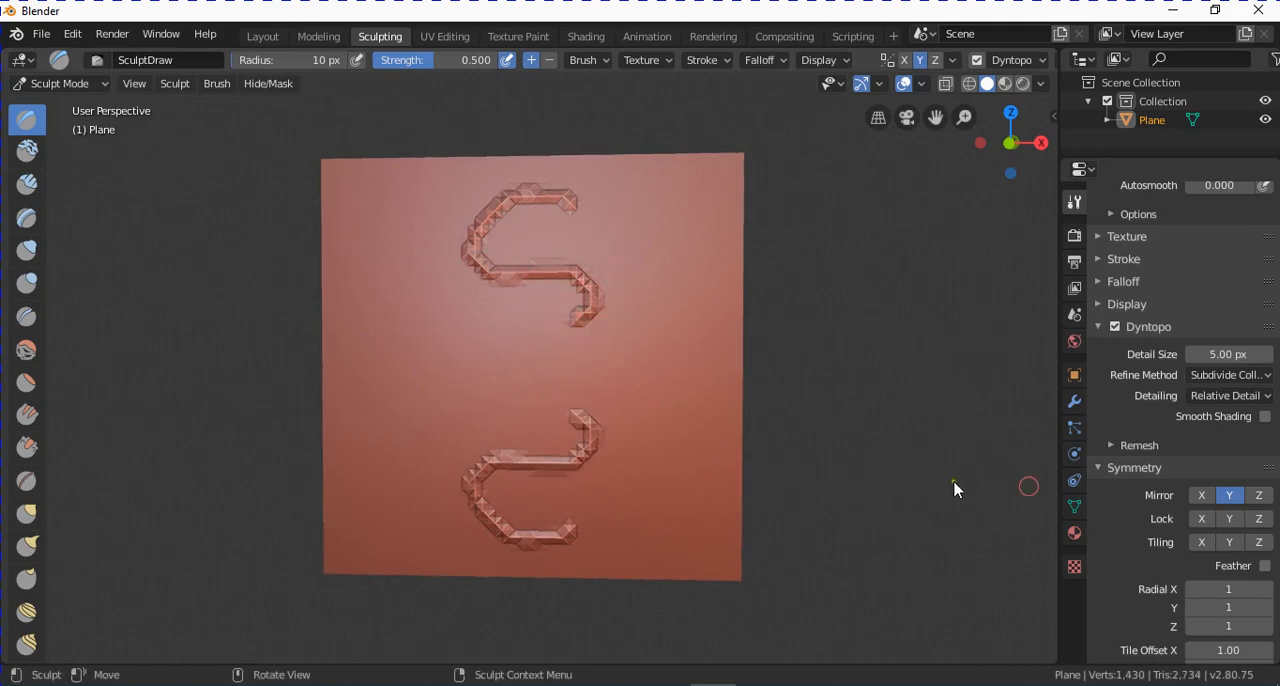
Switch mirroring from the Y axis to the X axis and try locking the Z axis.
scroll(1200, 520, down, 1)
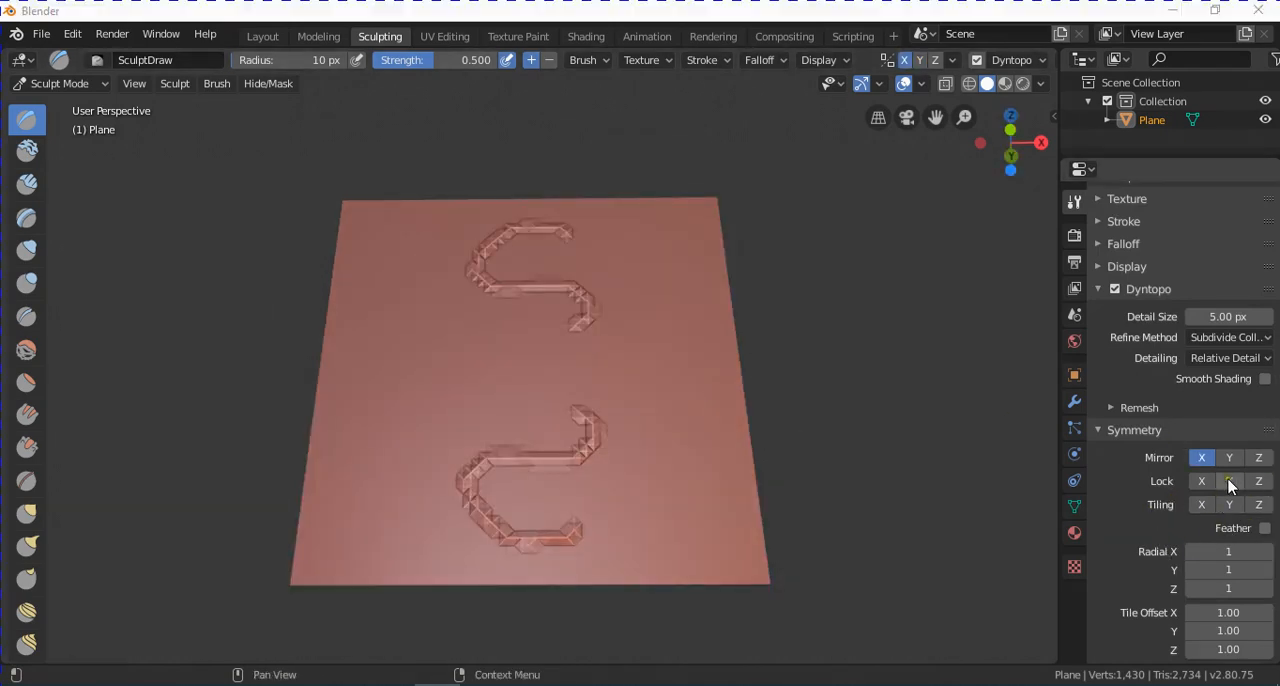
middle_drag(612, 418, 754, 440)
middle_drag(599, 461, 586, 420)
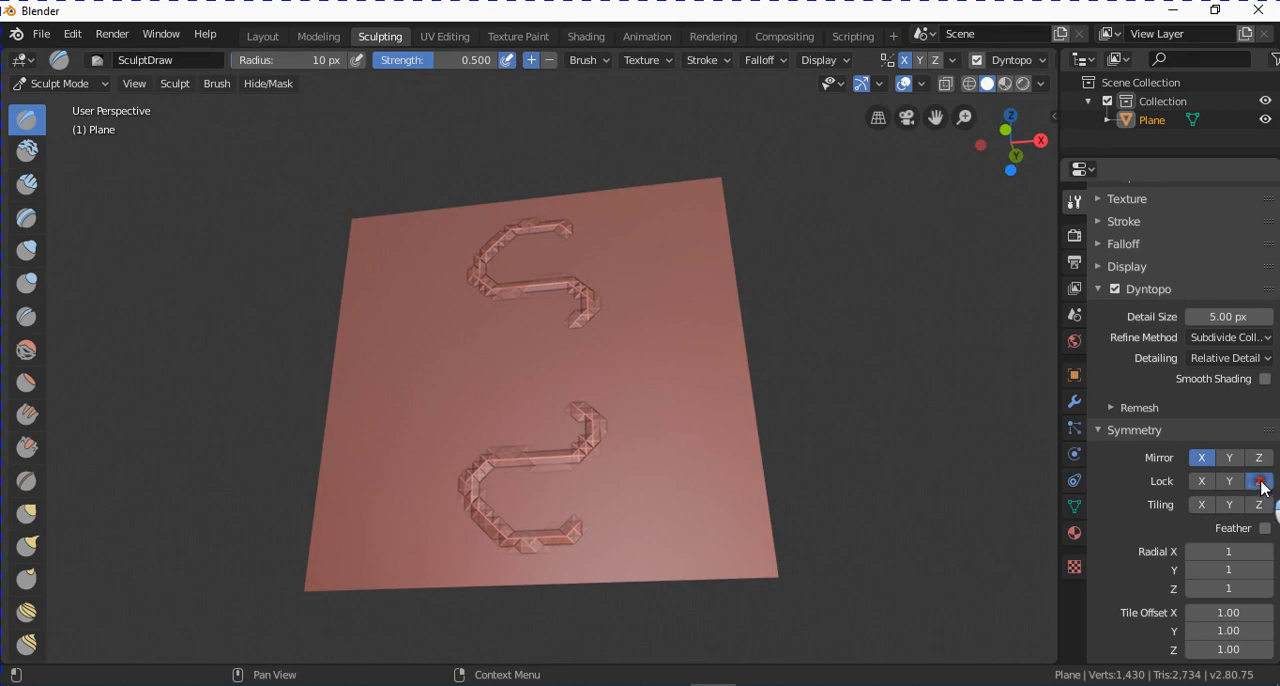
middle_drag(294, 289, 428, 277)
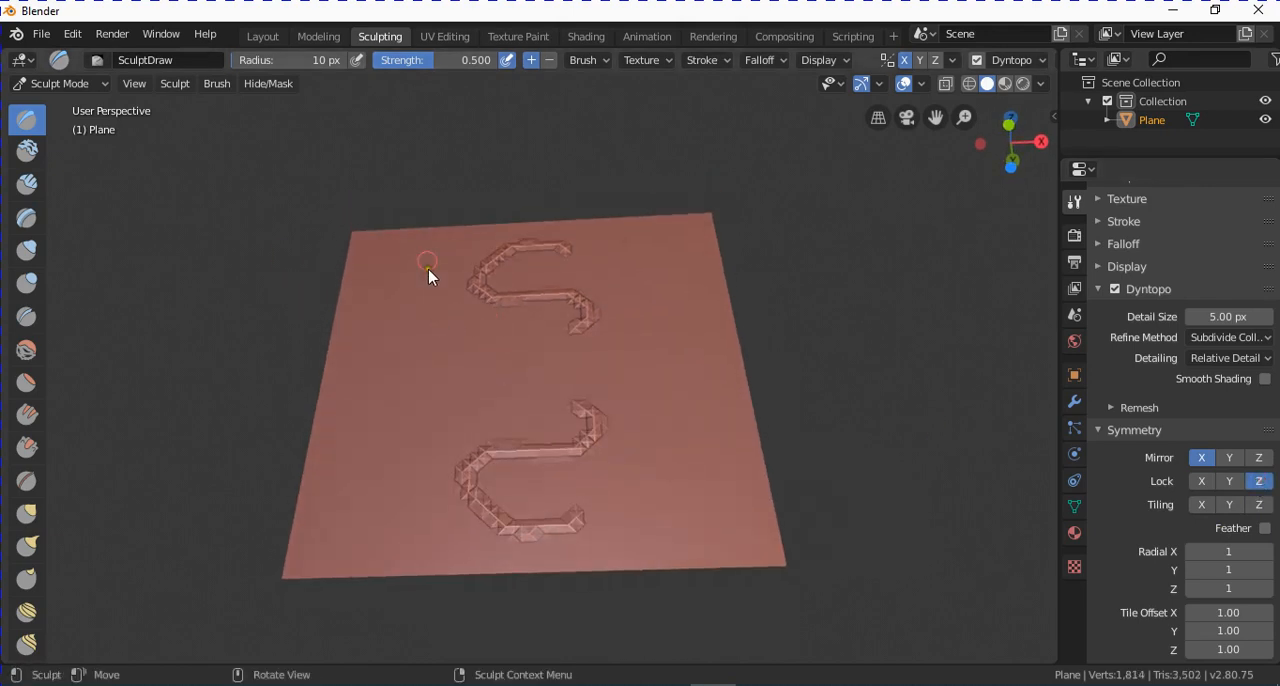
click(1263, 484)
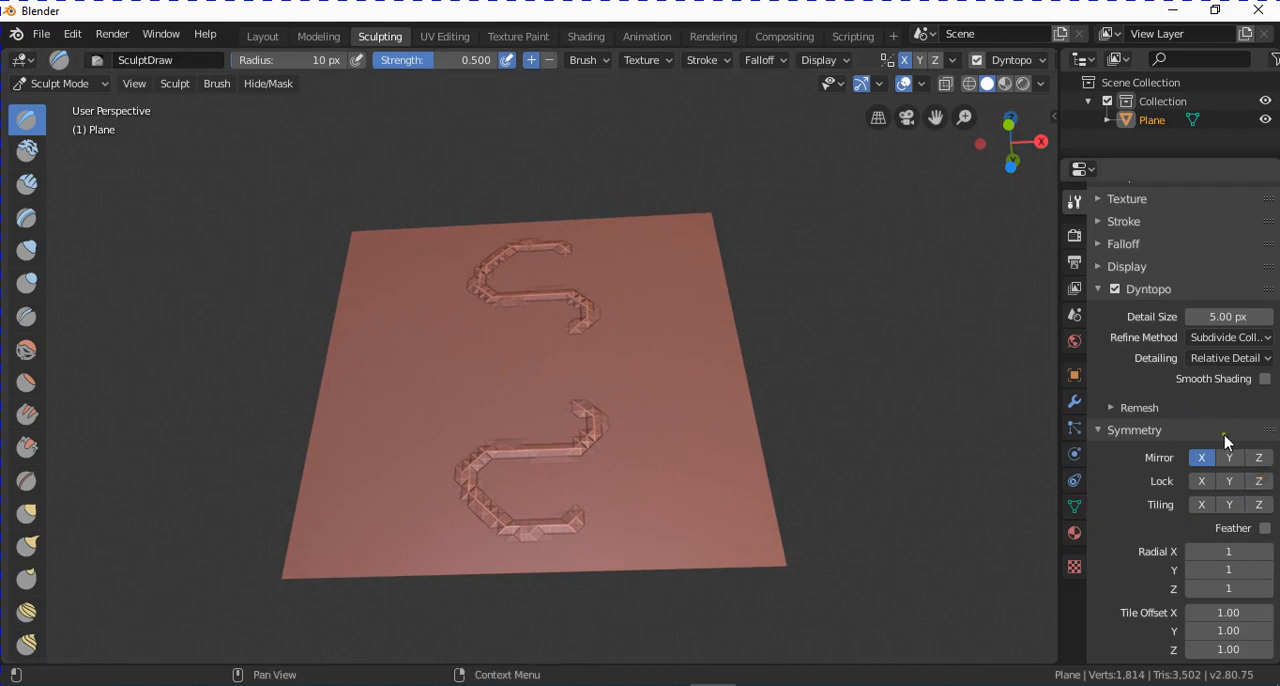
Turn off X-axis mirroring and enable tiling along the X axis.
click(1202, 458)
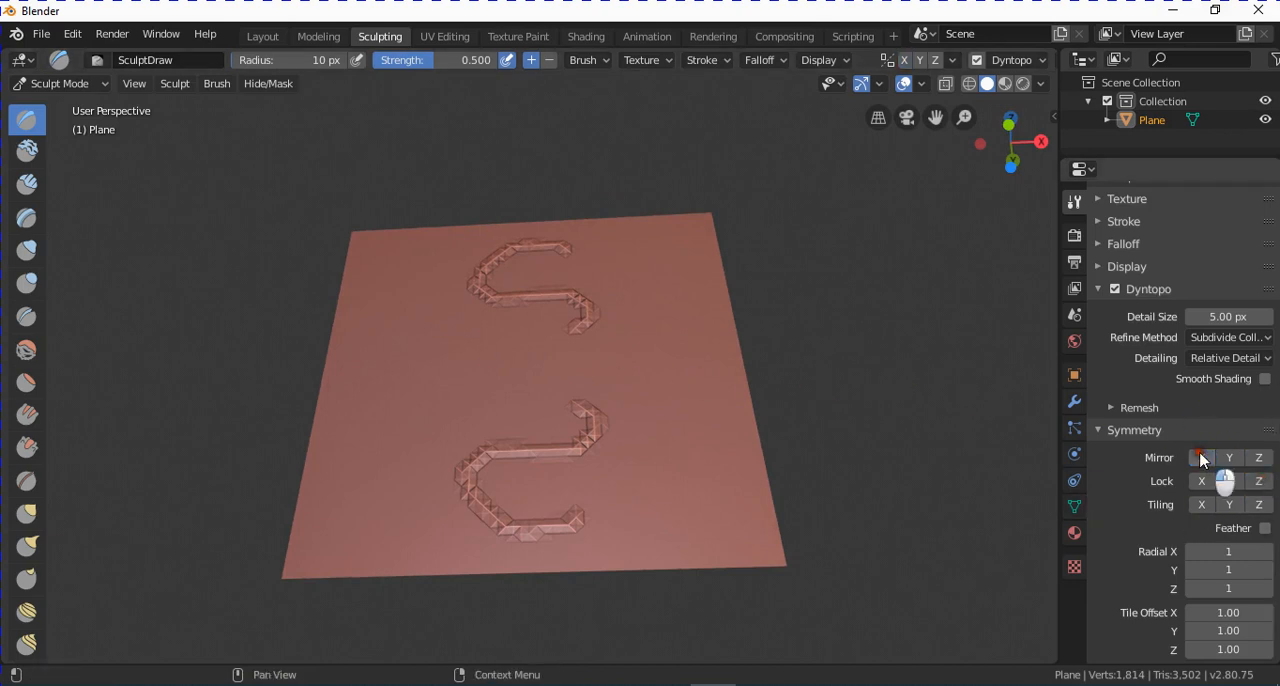
click(1203, 505)
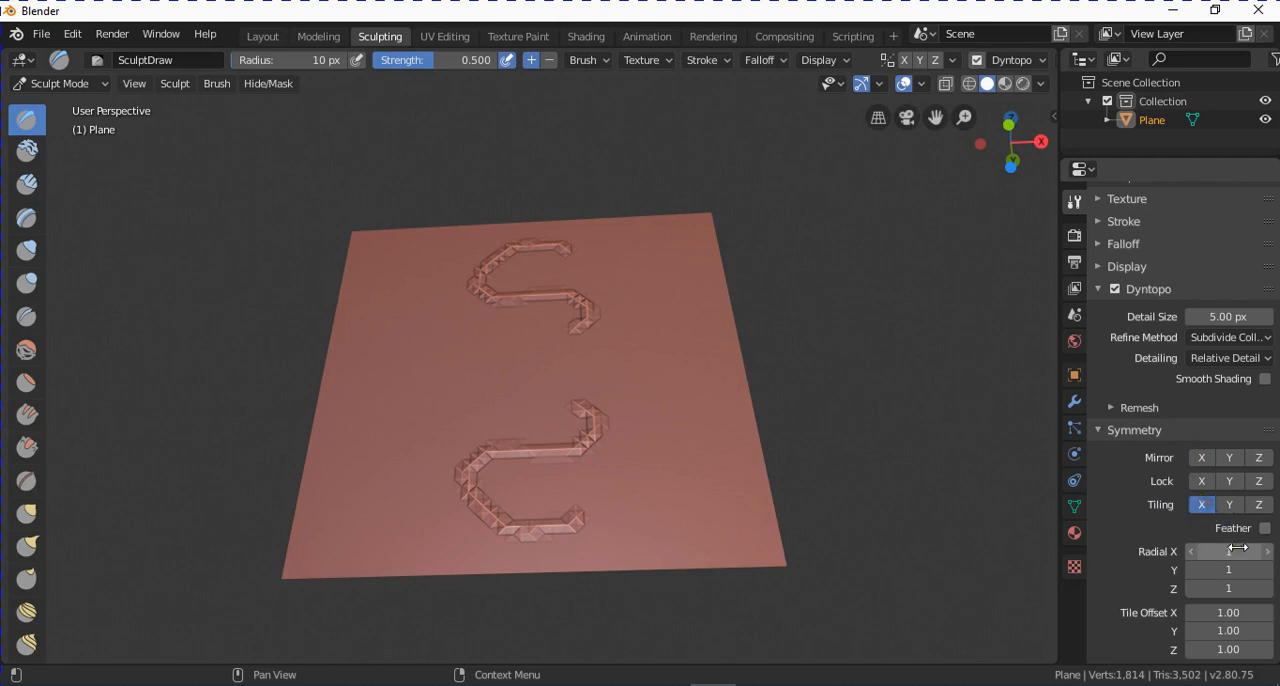
scroll(1237, 530, down, 1)
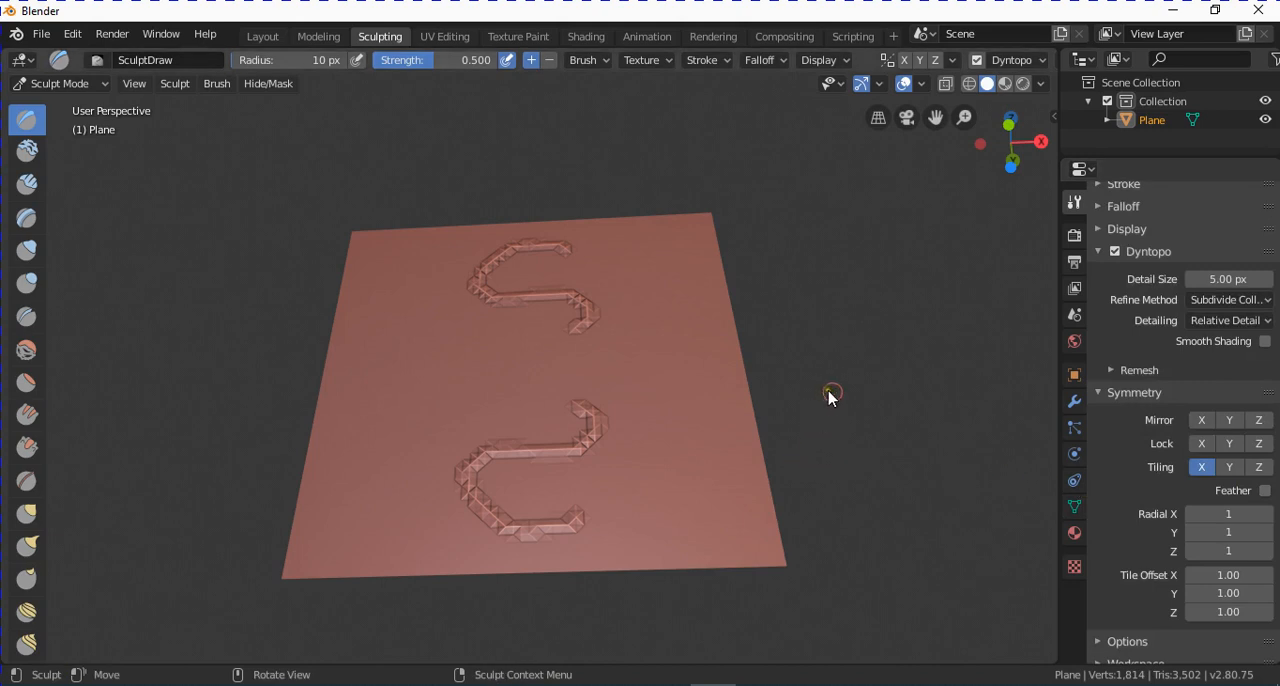
Undo the S-shaped strokes and raise a small tiled bump in the plane's upper-left area from the front view.
key(ctrl+z)
mouse_move(857, 409)
middle_down()
mouse_move(737, 351)
mouse_move(735, 372)
middle_up()
key(KP_1)
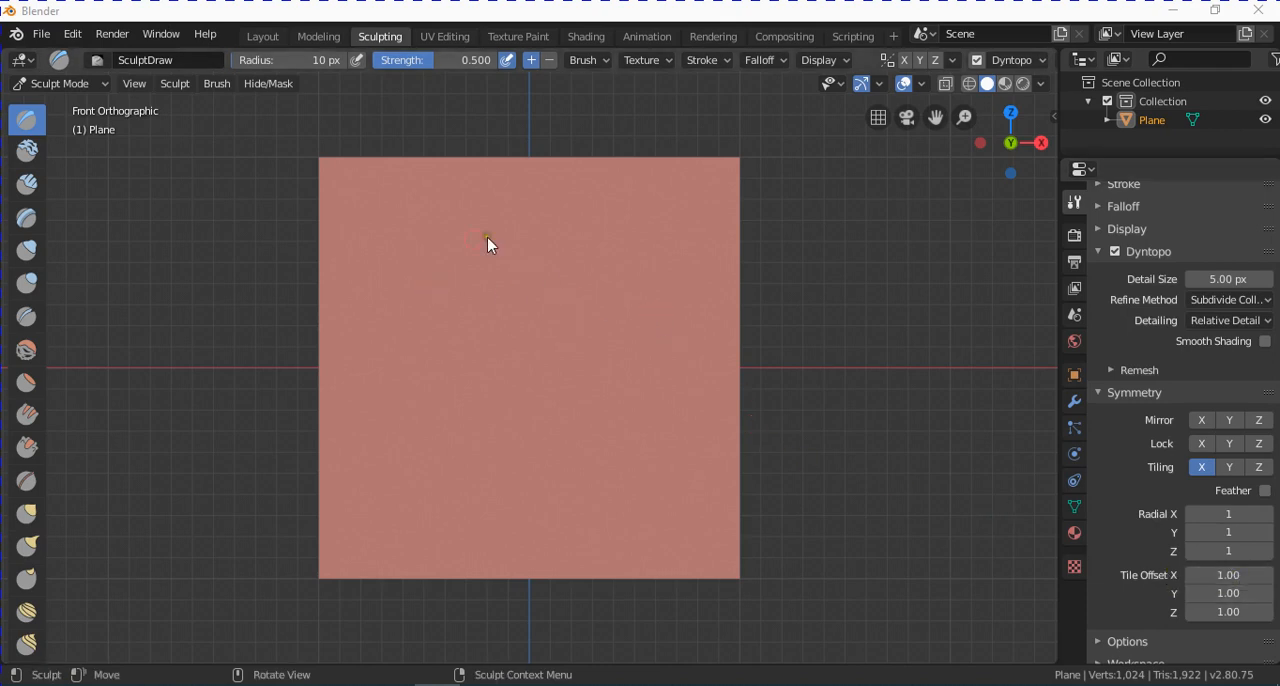
mouse_move(388, 278)
mouse_down()
mouse_move(378, 285)
mouse_move(394, 300)
mouse_move(404, 279)
mouse_move(392, 283)
mouse_up()
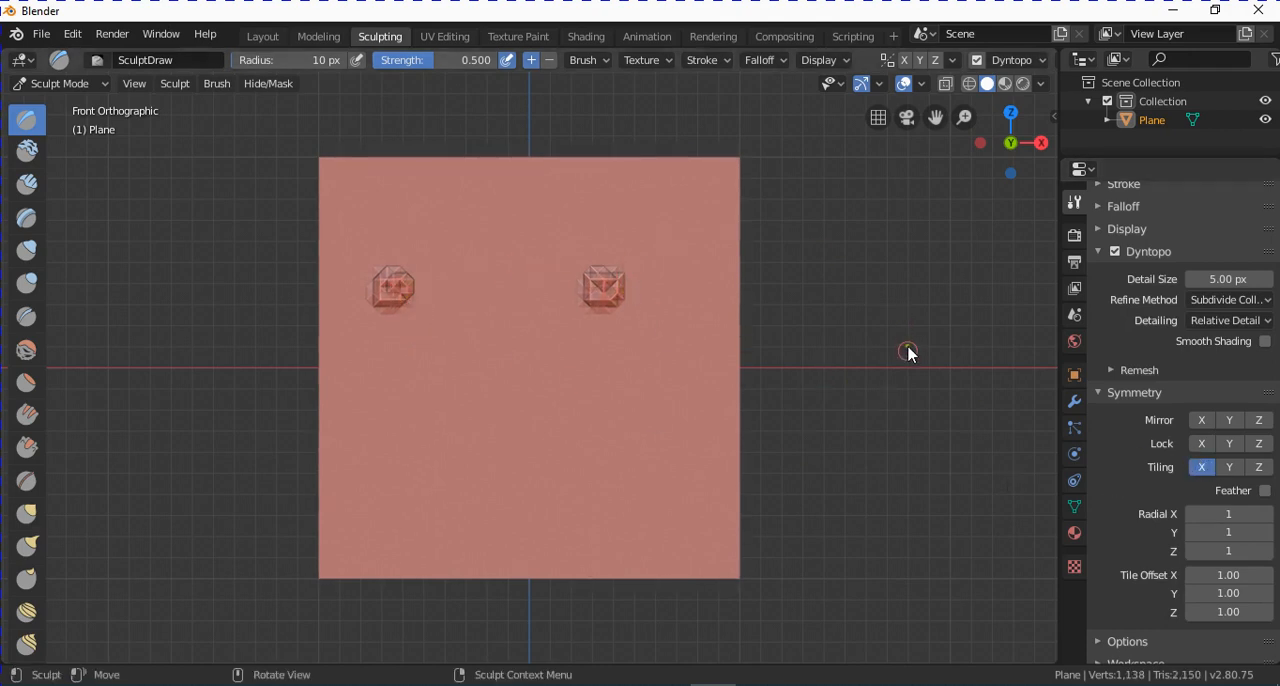
Set the X tile offset to 0.20 and raise a row of tiled bumps just below the plane's middle.
click(1203, 576)
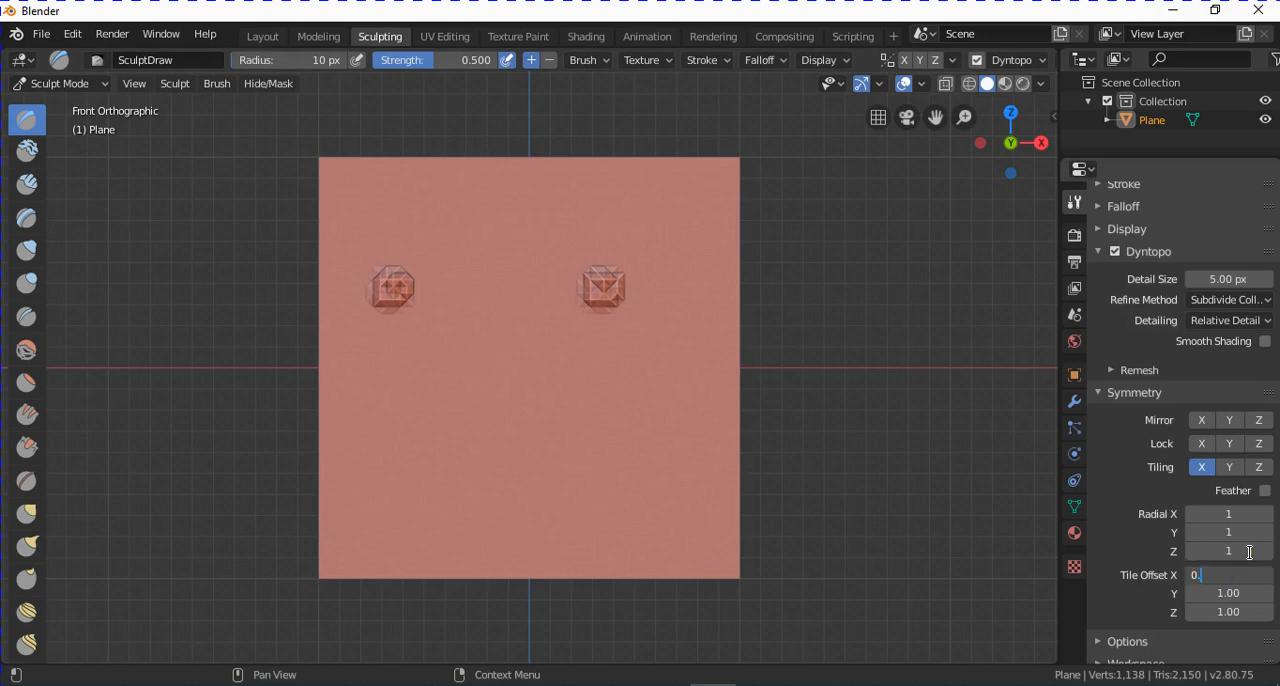
key(Return)
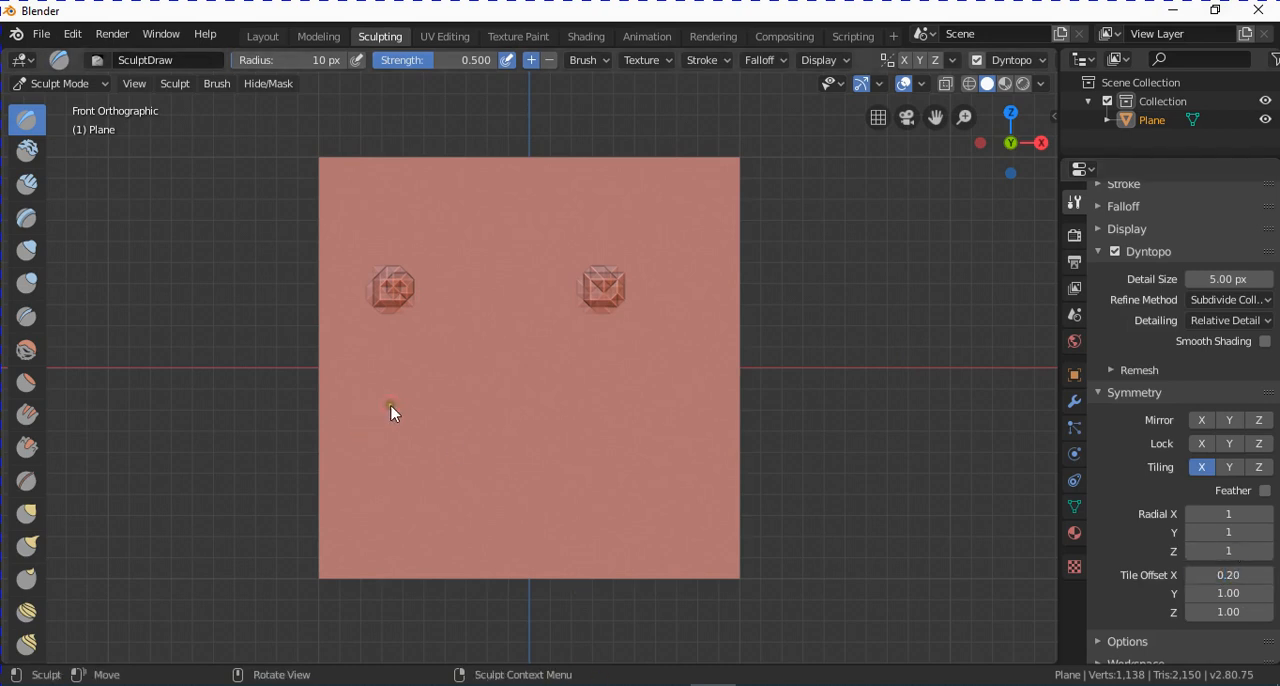
drag(391, 412, 391, 415)
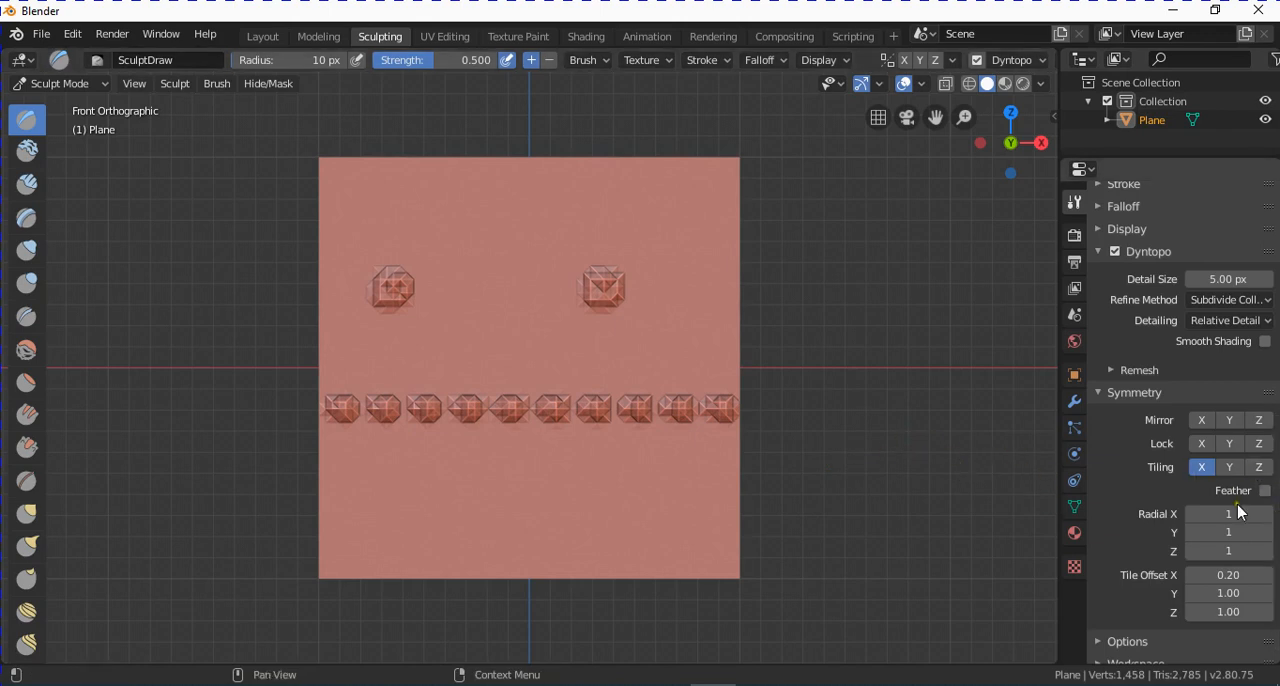
Enable Y tiling as well, undo the earlier bumps and raise a single tiled dab just left of the plane's centre.
click(1229, 467)
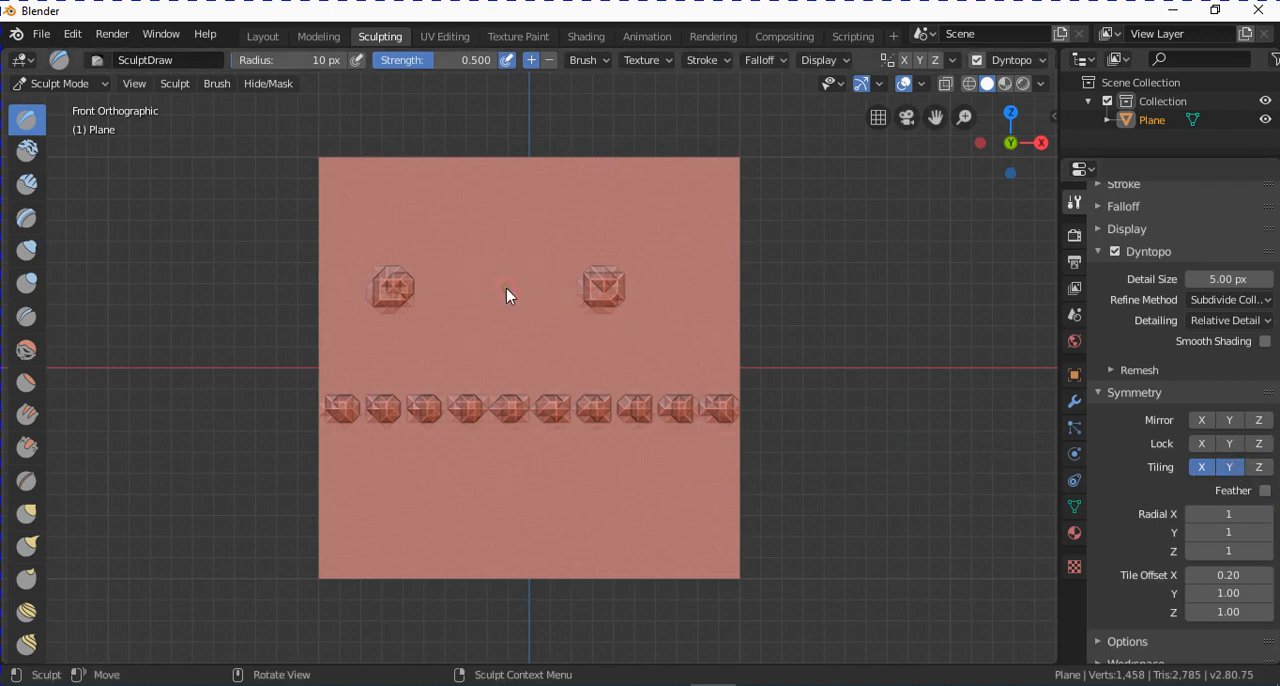
key(ctrl+z)
key(ctrl+z)
click(457, 354)
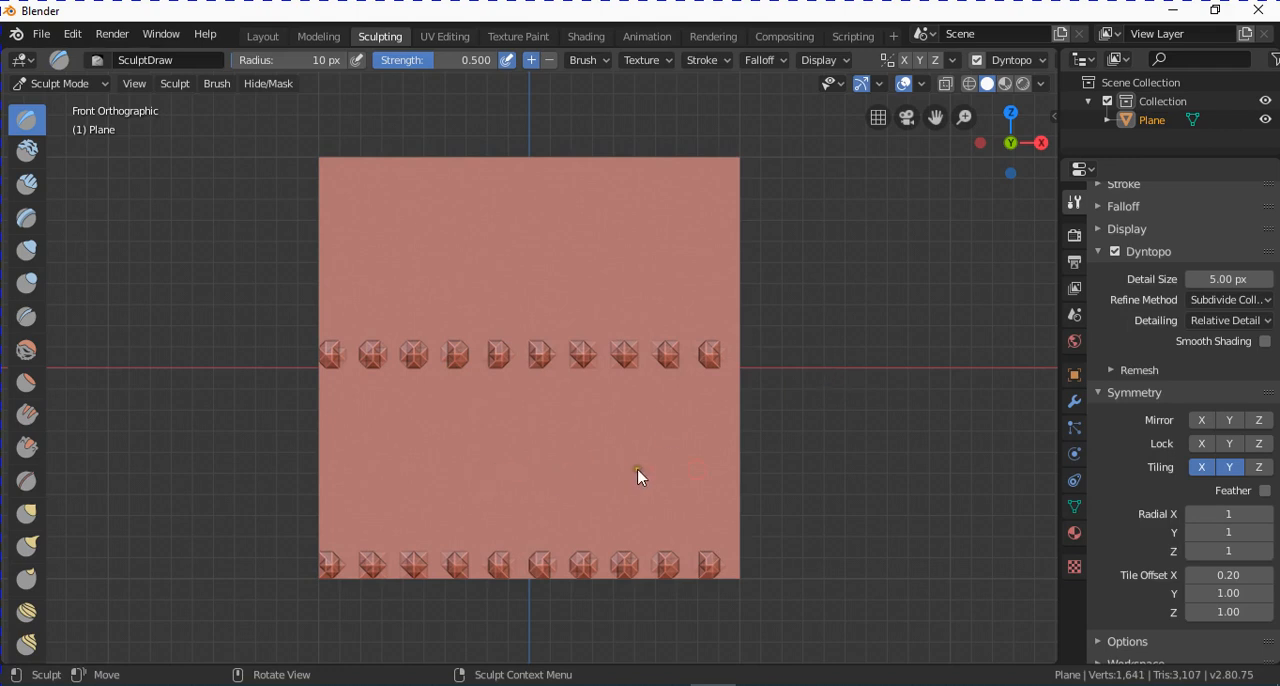
Set the Y tile offset to 0.50, undo the tiled dabs and draw a short stroke just above the plane's centre.
click(1222, 593)
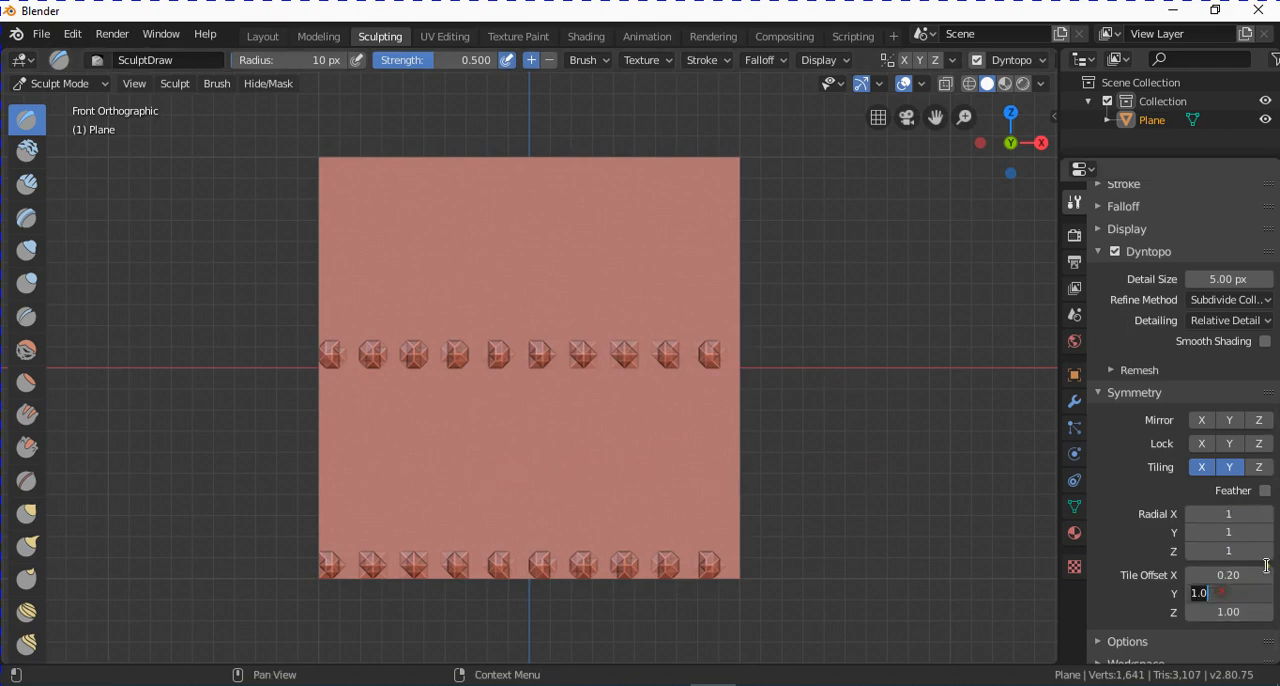
text(0.5)
key(Return)
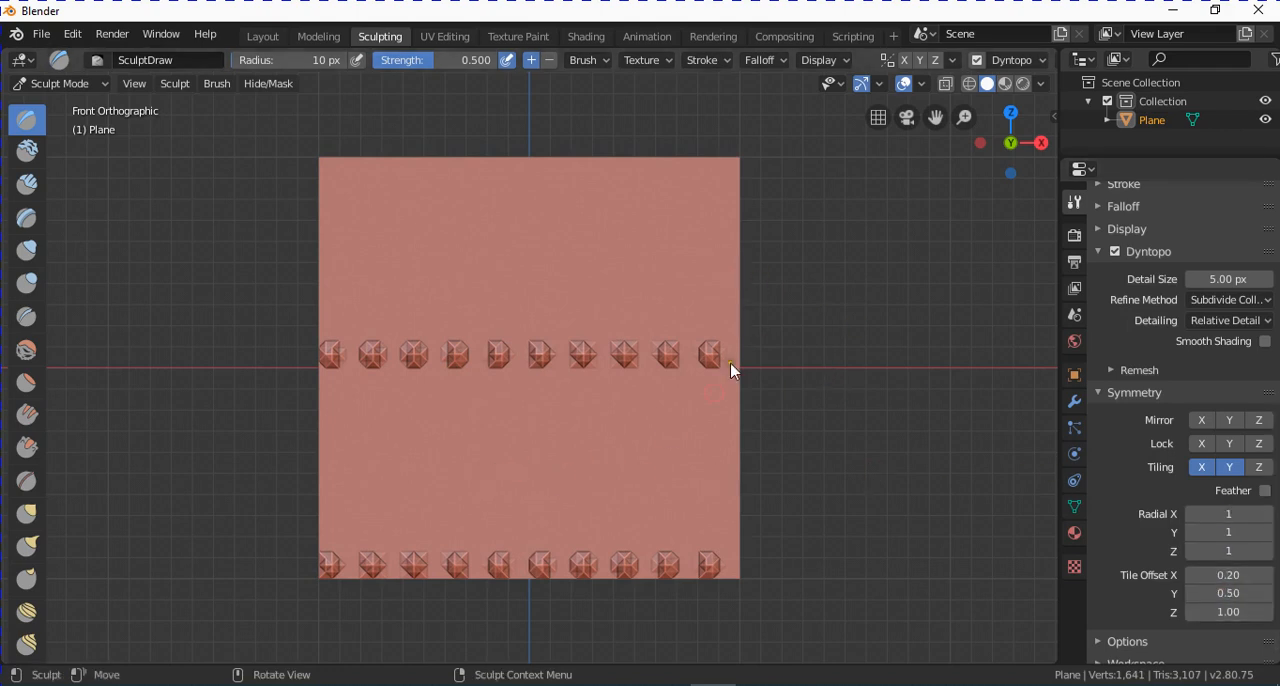
key(ctrl+z)
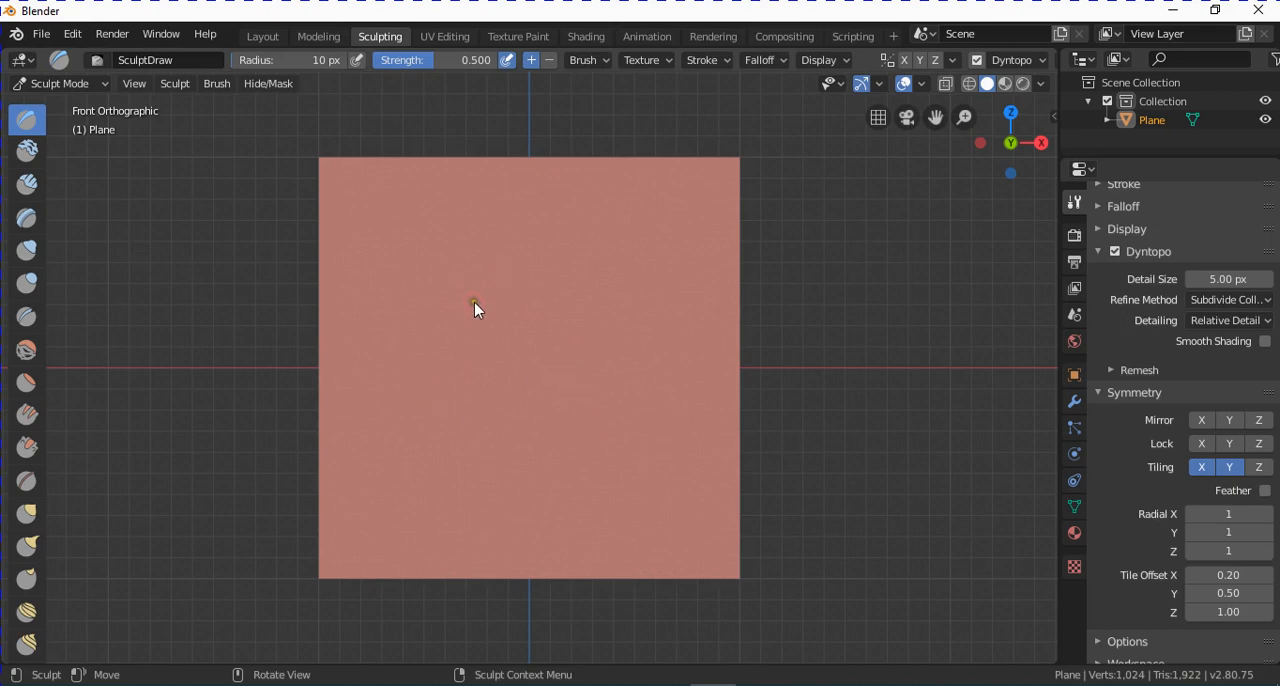
mouse_move(475, 308)
mouse_down()
mouse_move(486, 343)
mouse_move(520, 335)
mouse_up()
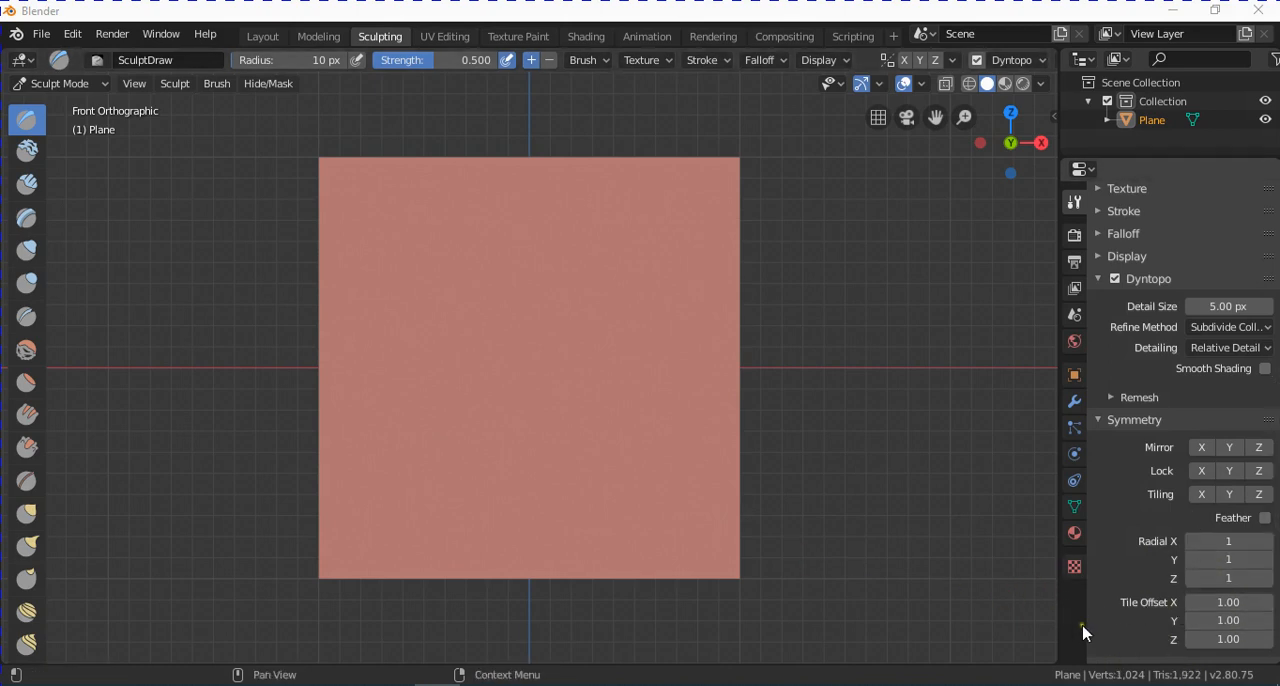
Set the radial Z symmetry count to 6 and raise a rounded bump in the plane's lower-left area.
click(1267, 579)
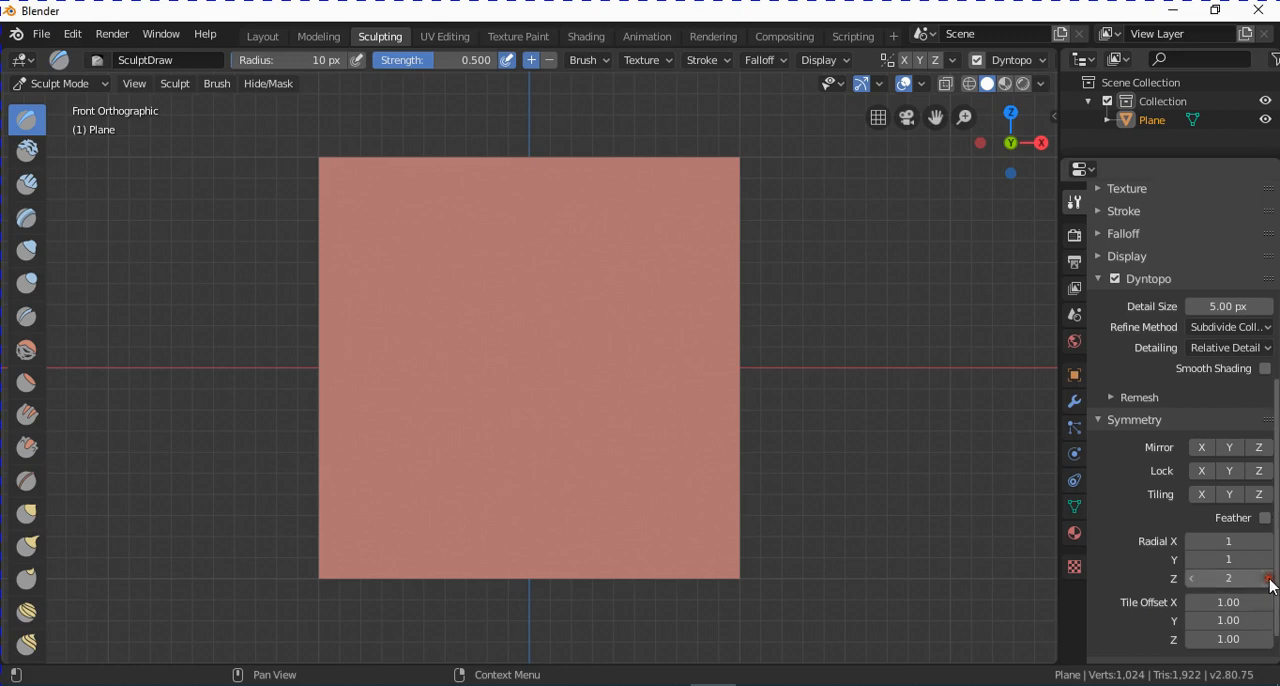
click(1267, 579)
click(1267, 579)
click(1267, 579)
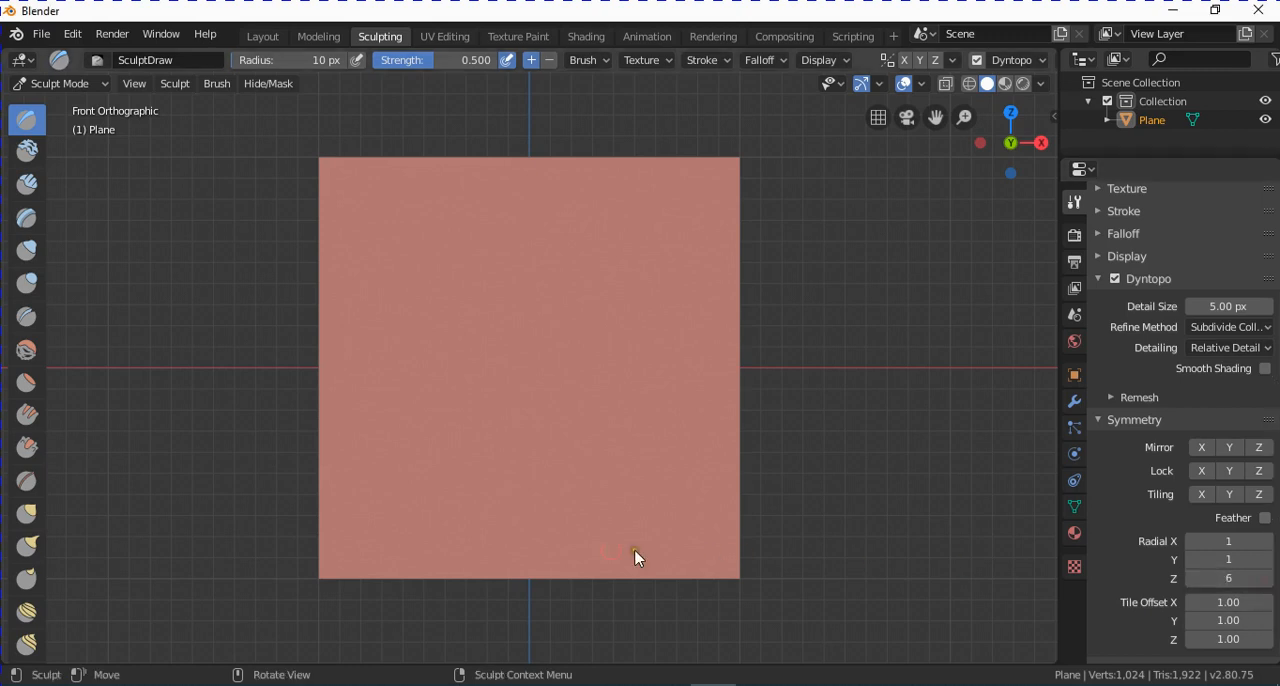
mouse_move(405, 476)
mouse_down()
mouse_move(392, 466)
mouse_move(390, 478)
mouse_move(419, 479)
mouse_move(392, 442)
mouse_move(390, 482)
mouse_up()
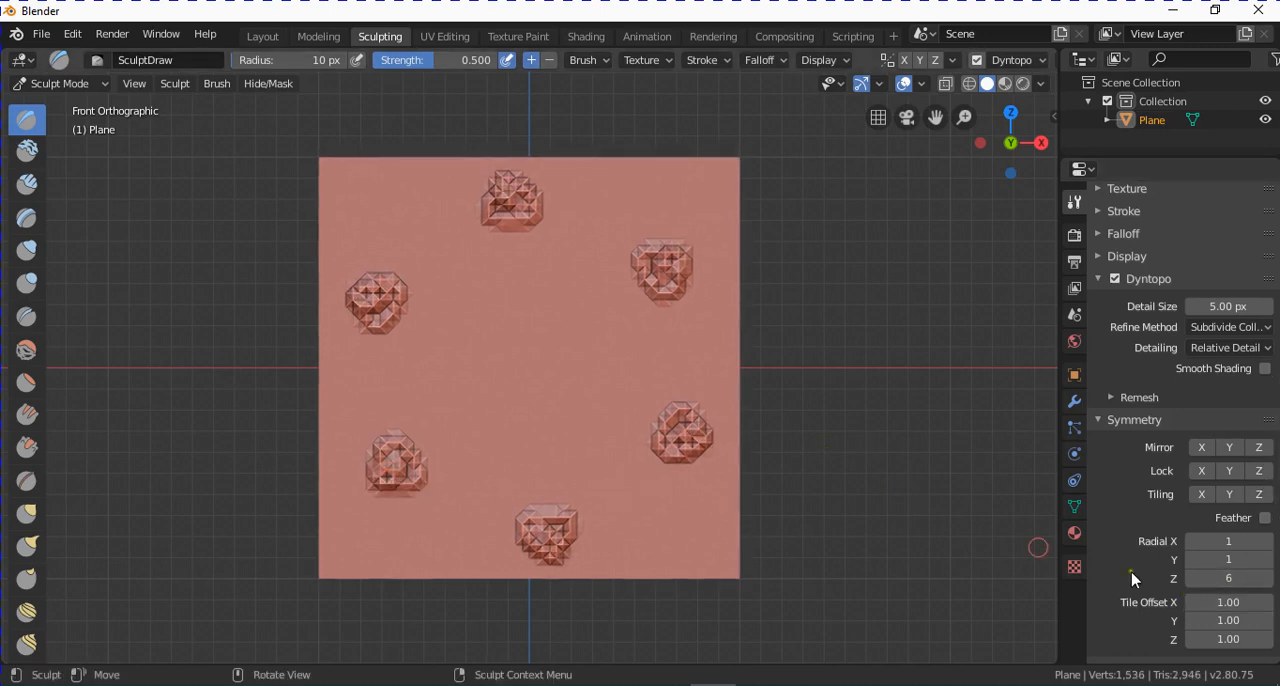
Undo the six radial bumps and set the radial Z symmetry count to 12.
key(ctrl+z)
double_click(1235, 579)
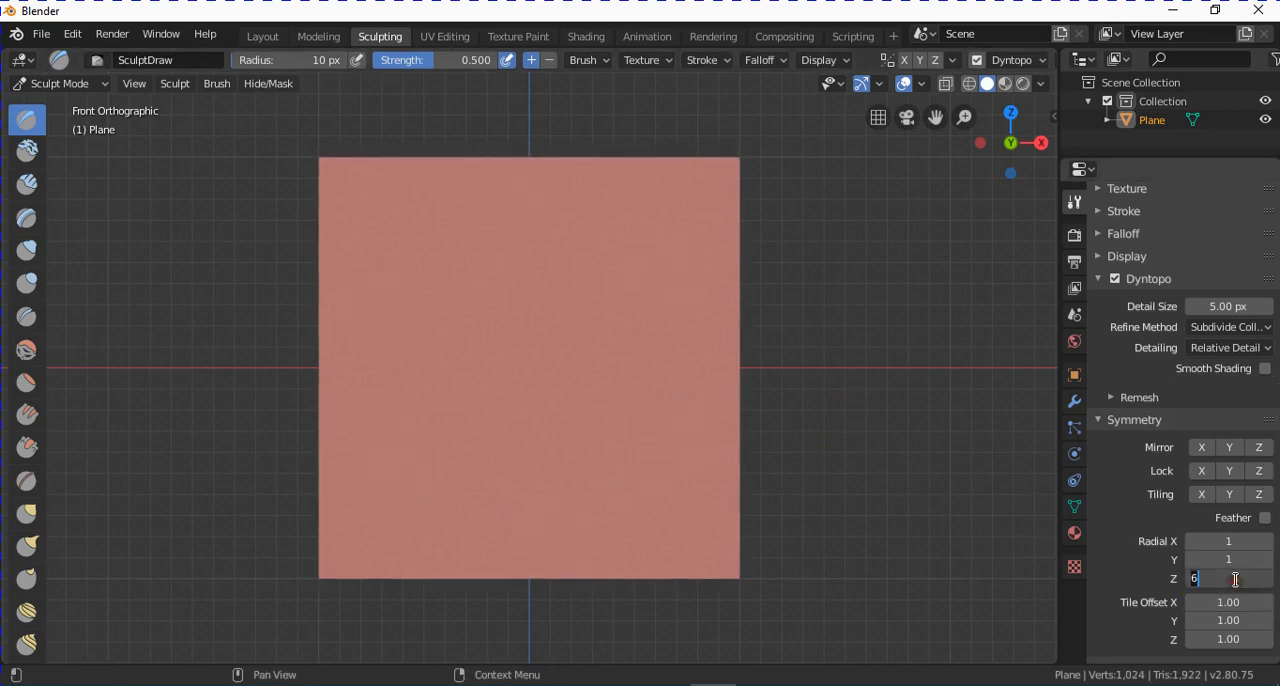
text(12)
key(Return)
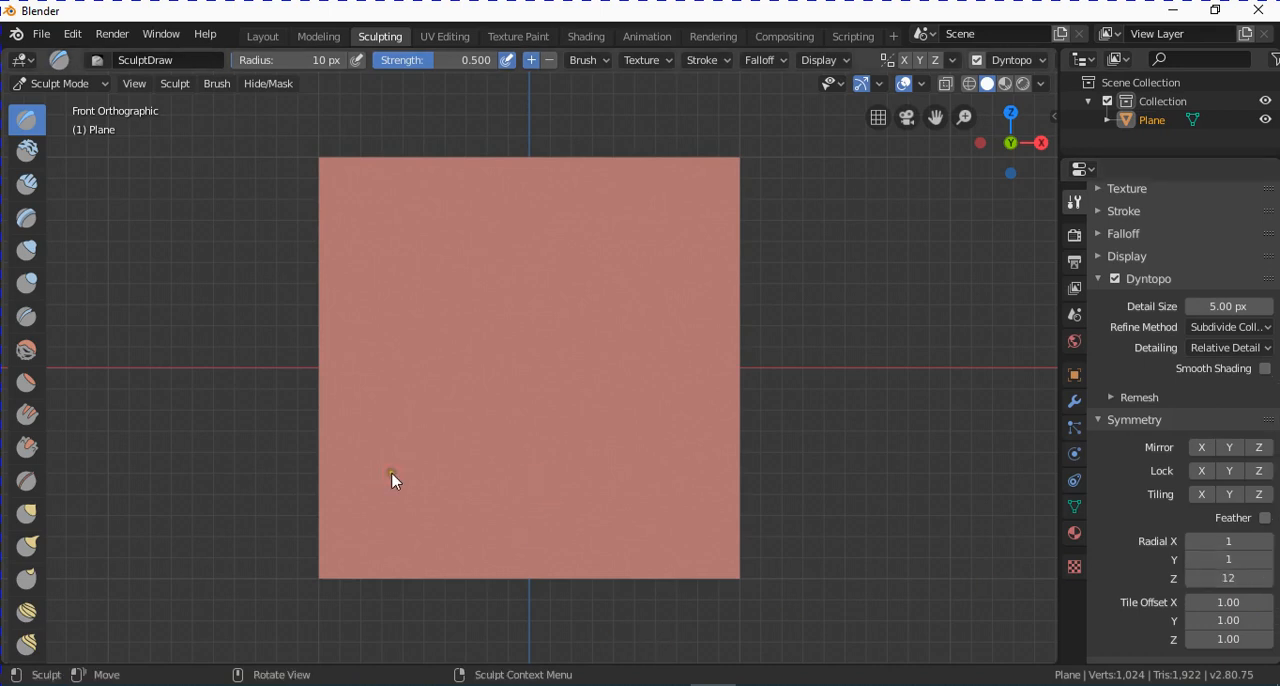
Raise an outer ring, an inner ring and a central bump on the plane with the radial symmetry.
drag(392, 477, 400, 484)
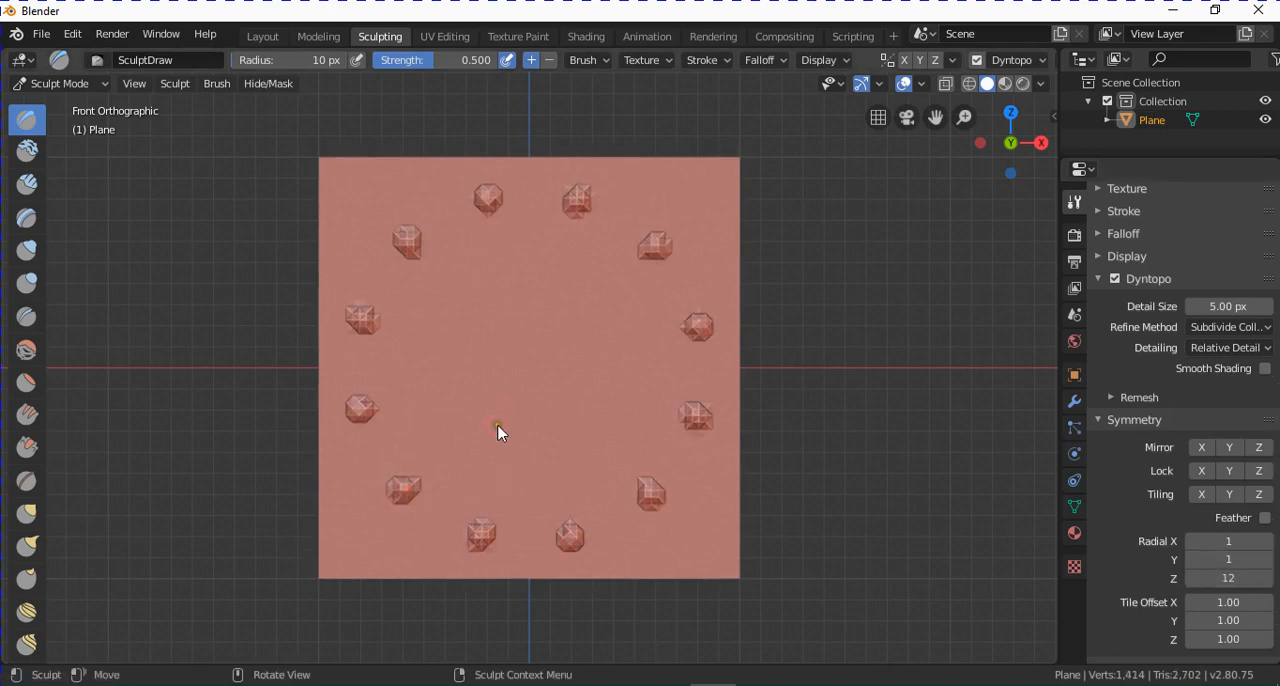
mouse_move(499, 432)
mouse_down()
mouse_move(471, 434)
mouse_move(518, 432)
mouse_up()
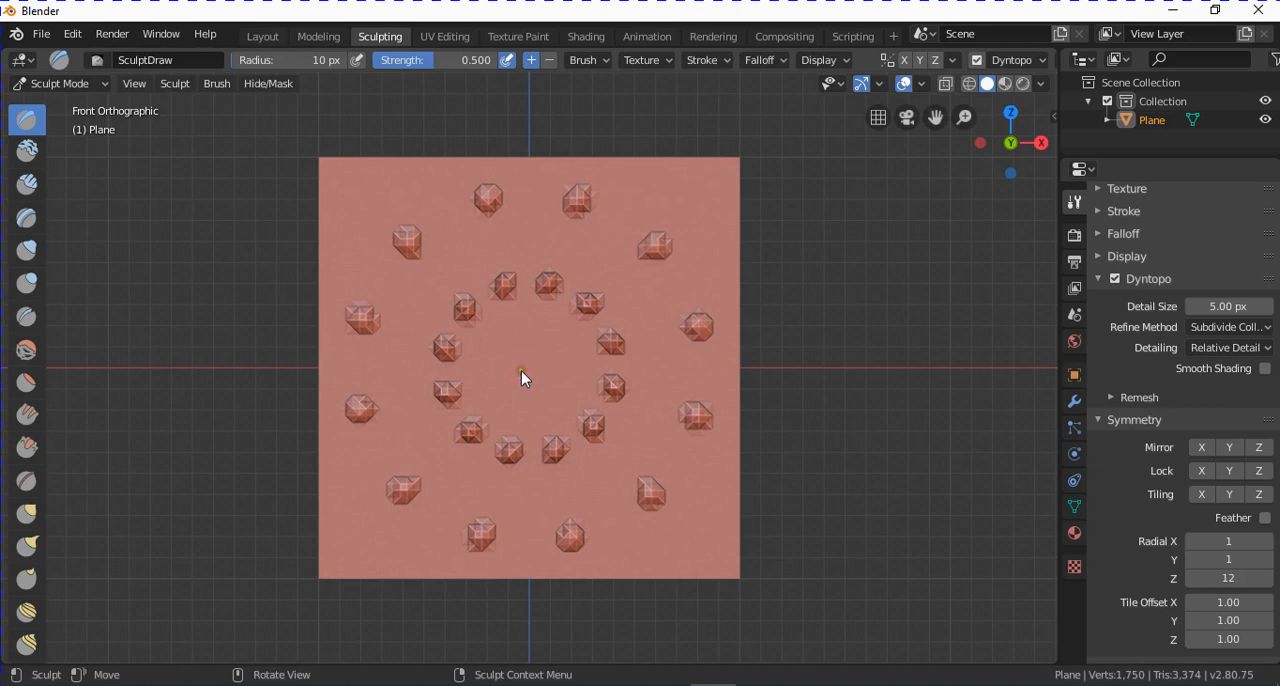
drag(523, 376, 524, 377)
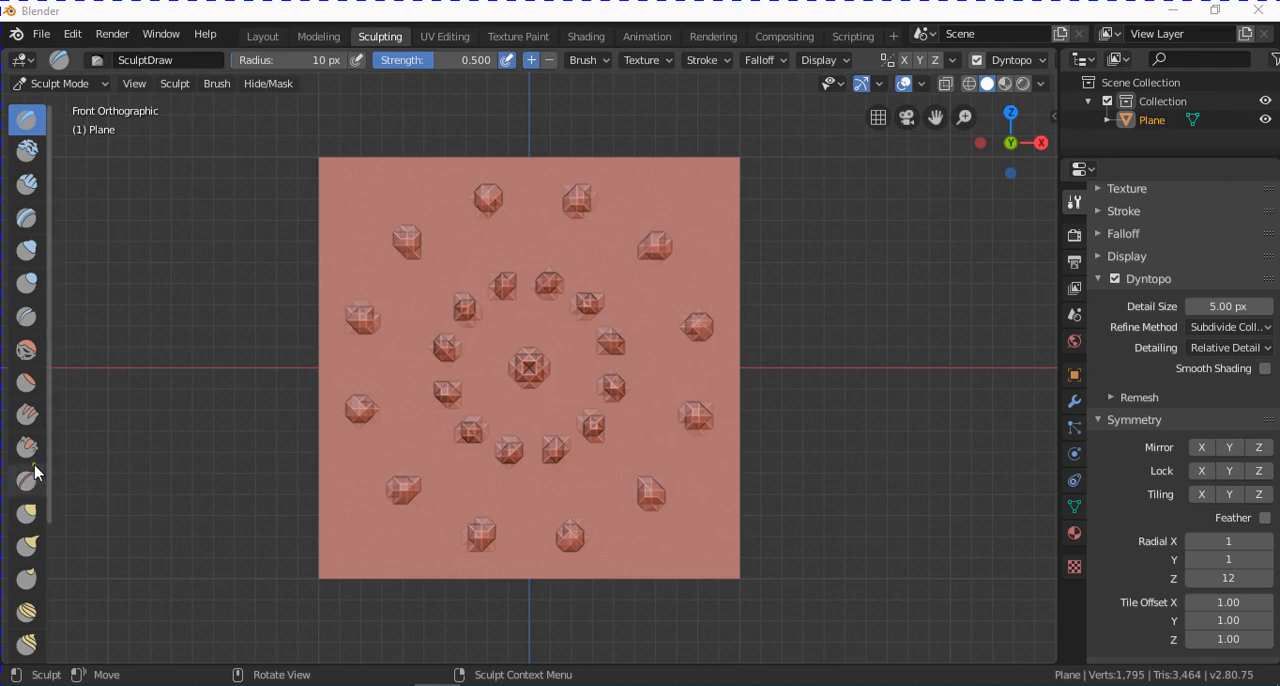
Switch to the Smooth brush and set its radius to 20 px and its strength to 0.3.
click(27, 352)
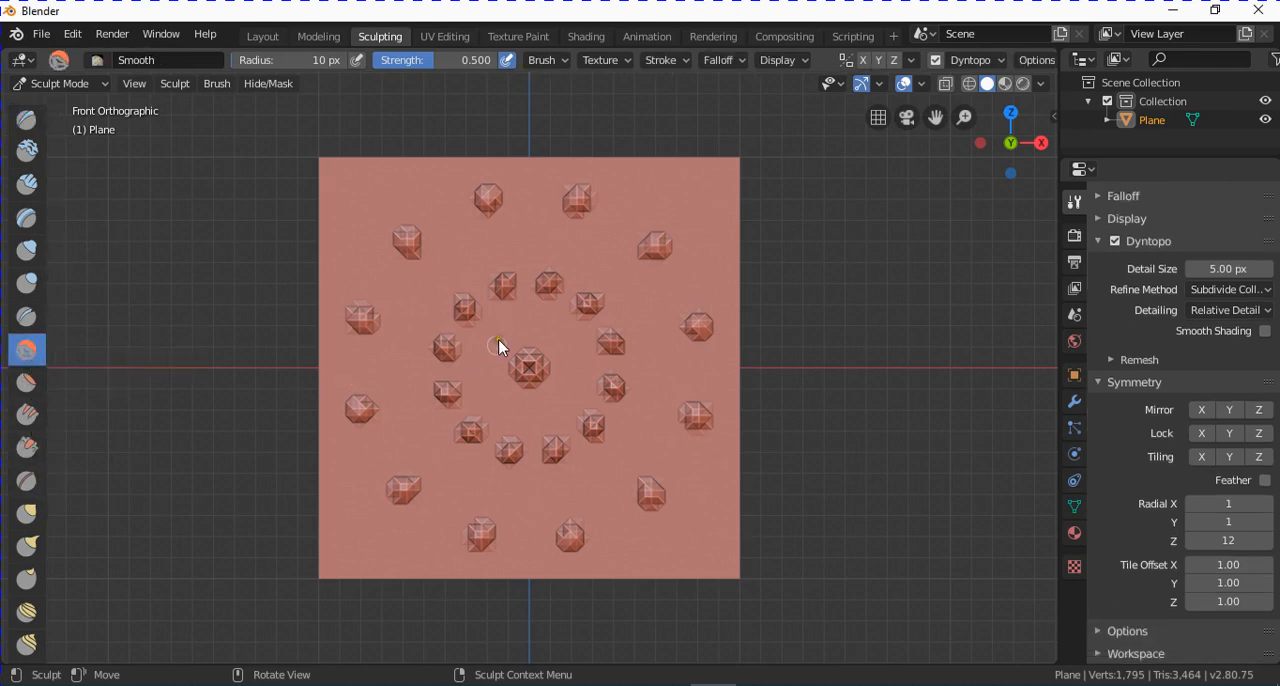
scroll(1200, 380, up, 6)
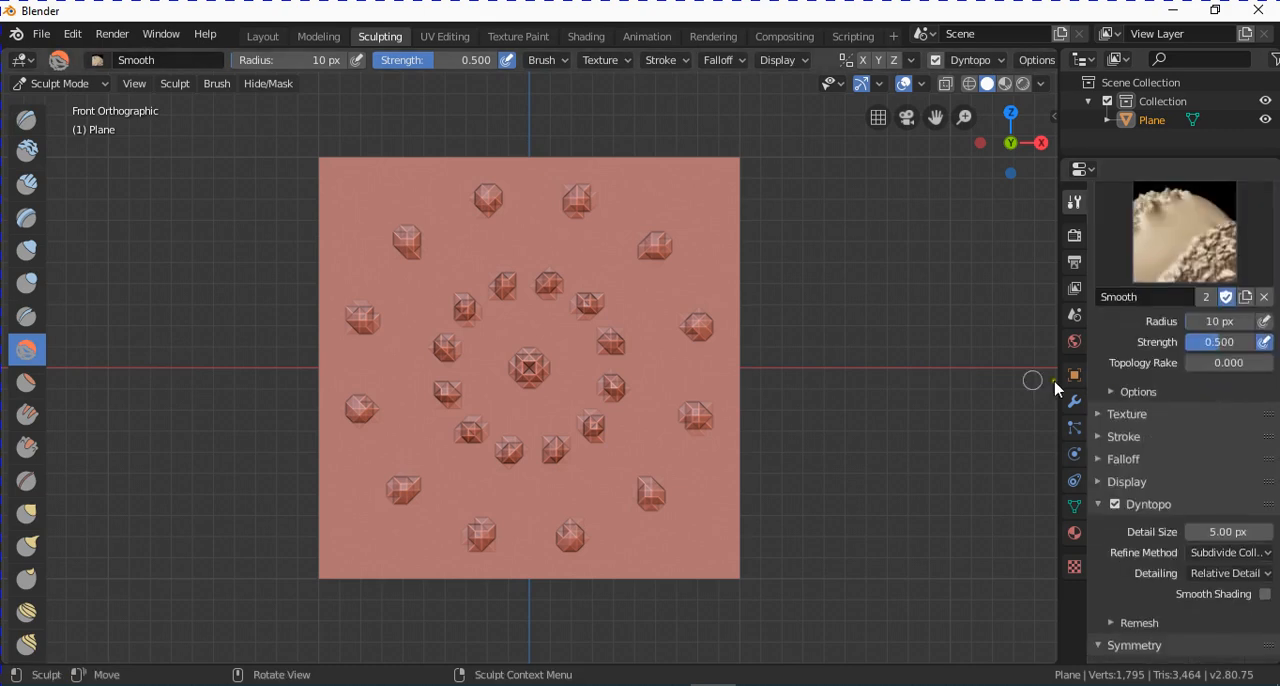
scroll(900, 493, up, 3)
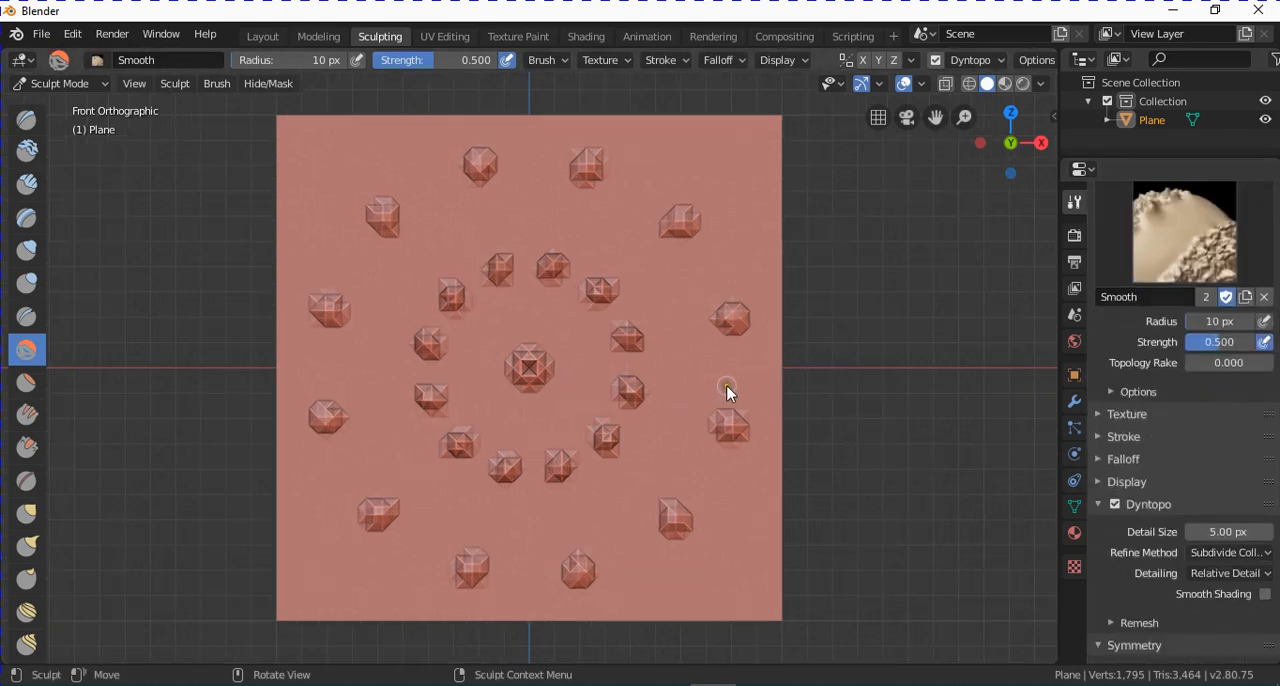
scroll(729, 391, down, 3)
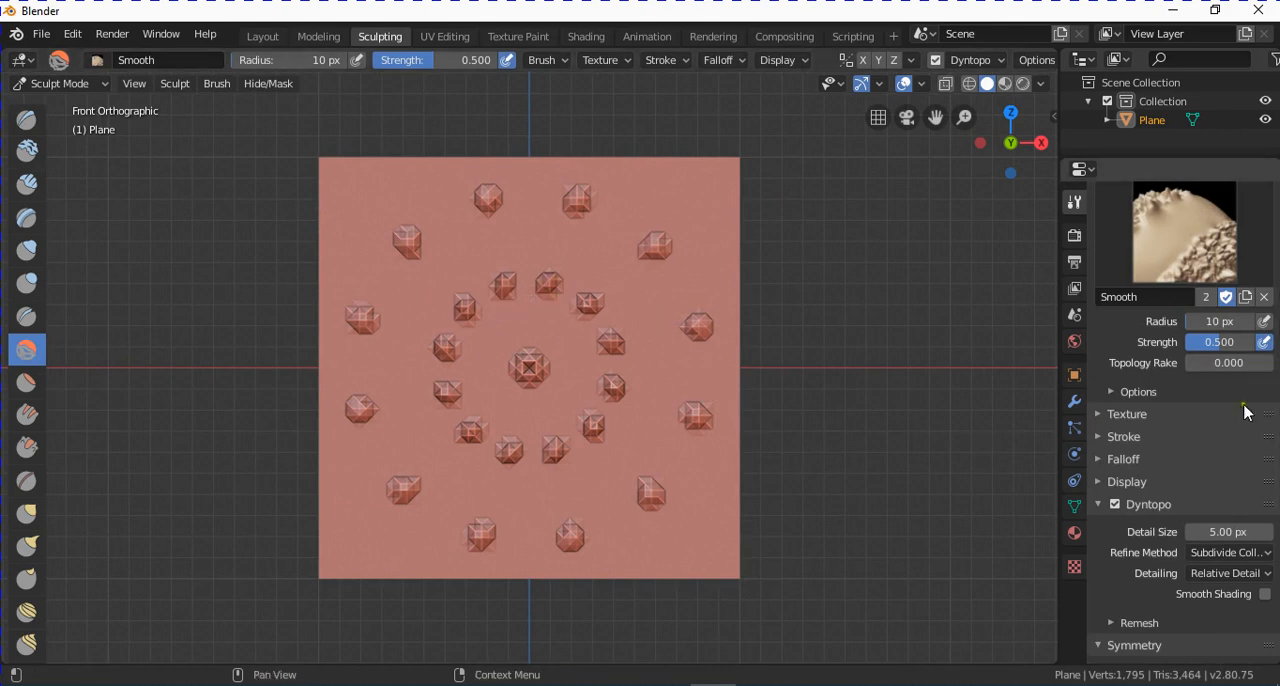
click(1226, 322)
text(20)
key(Return)
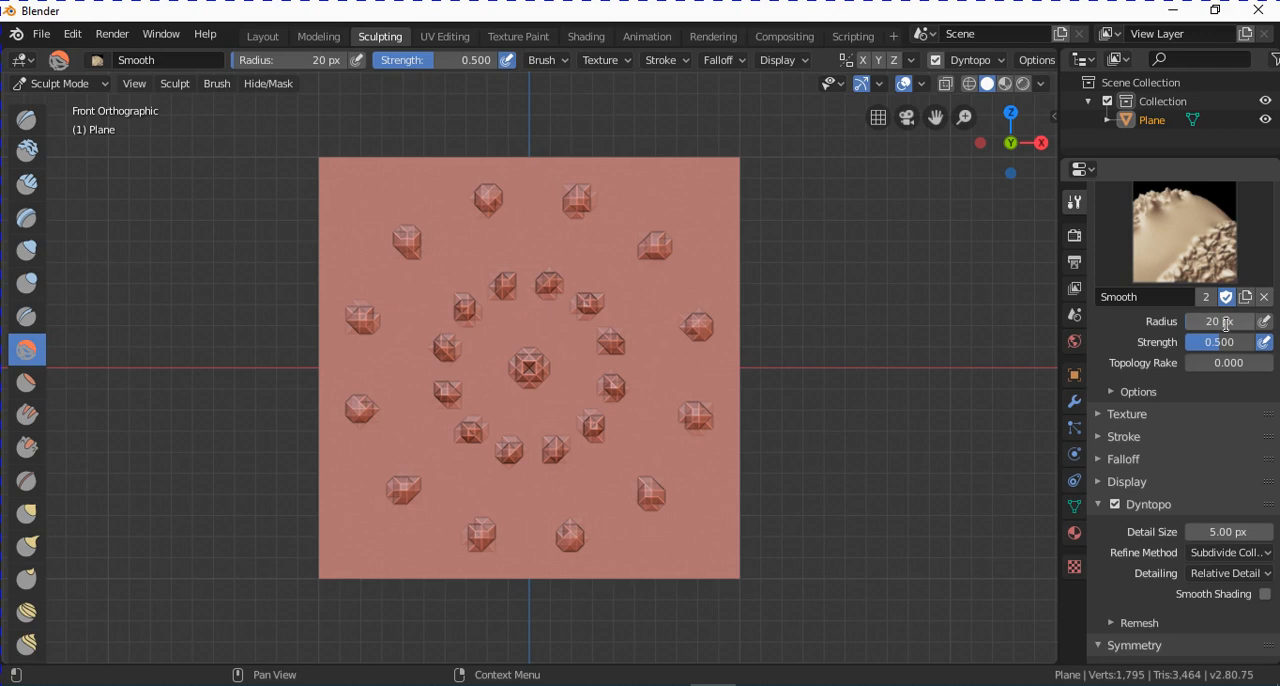
click(1225, 342)
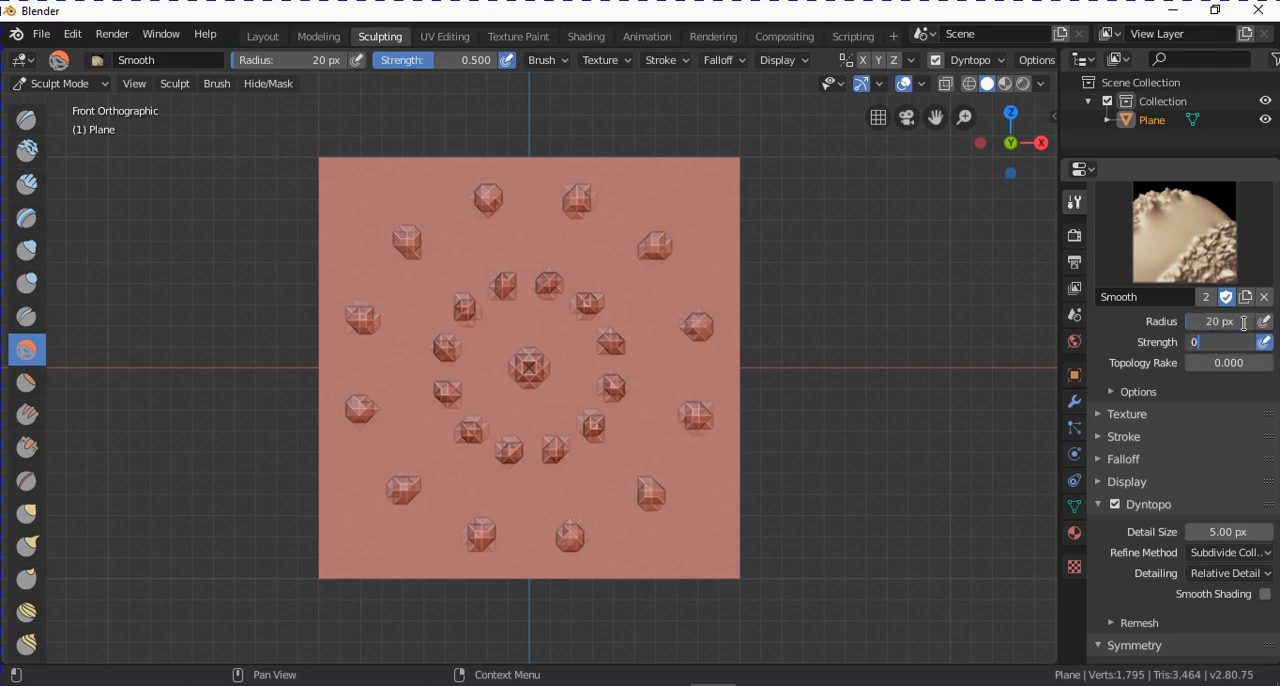
text(0.3)
key(Return)
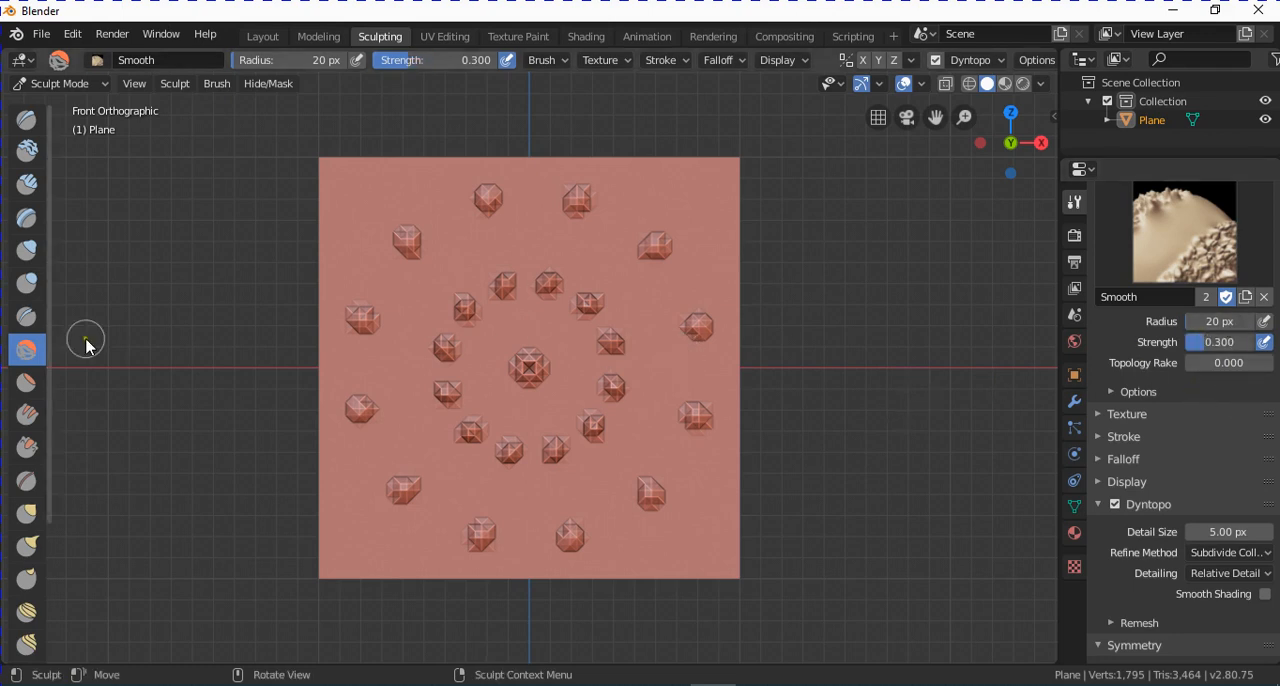
Increase the Smooth brush's radius to 46 px and smooth down the outer ring of bumps.
mouse_move(1209, 320)
mouse_down()
mouse_move(1227, 321)
mouse_move(1193, 326)
mouse_up()
mouse_move(543, 241)
mouse_down()
mouse_move(603, 294)
mouse_move(580, 220)
mouse_move(484, 208)
mouse_move(646, 463)
mouse_up()
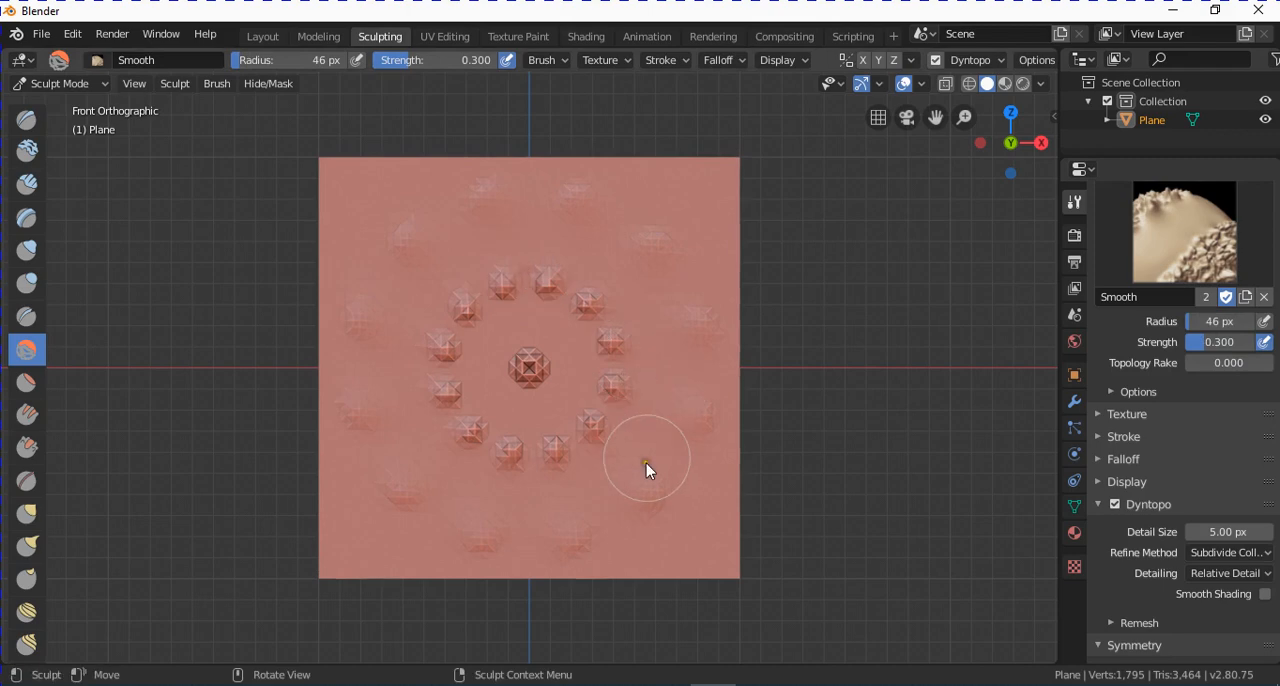
Undo the smoothing of the outer ring of bumps and set the Smooth brush's strength to 0.05.
key(ctrl+z)
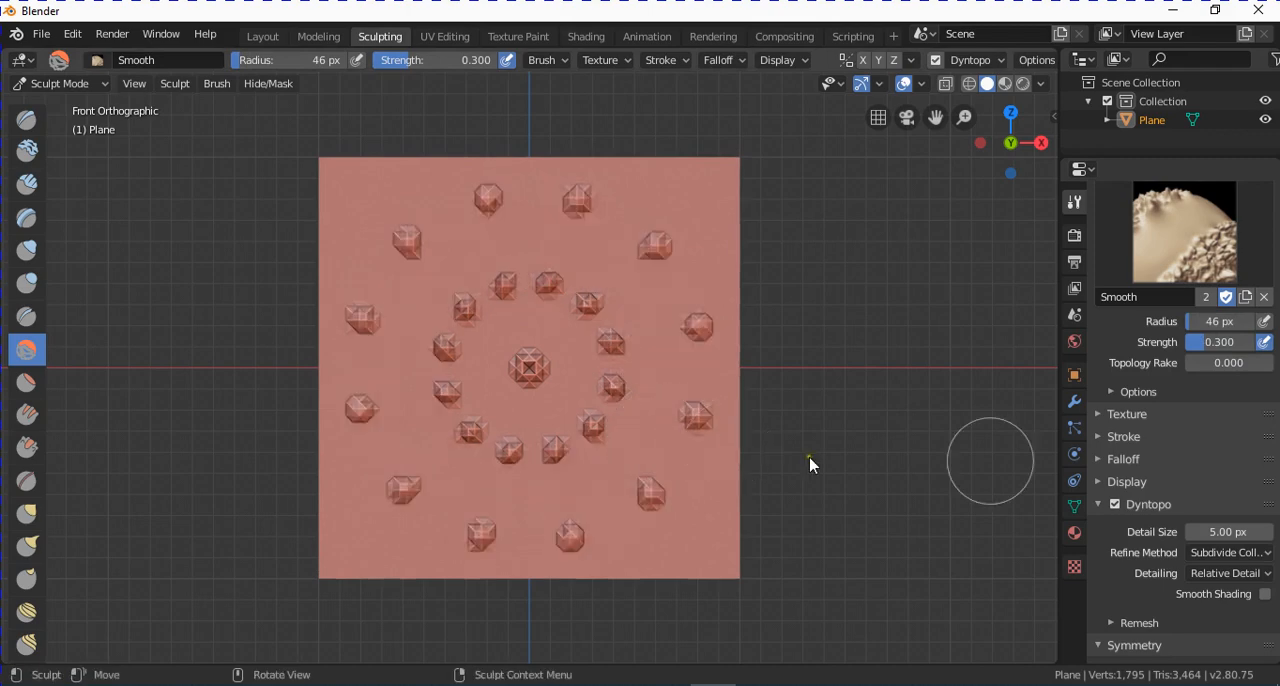
click(1234, 344)
text(0.0)
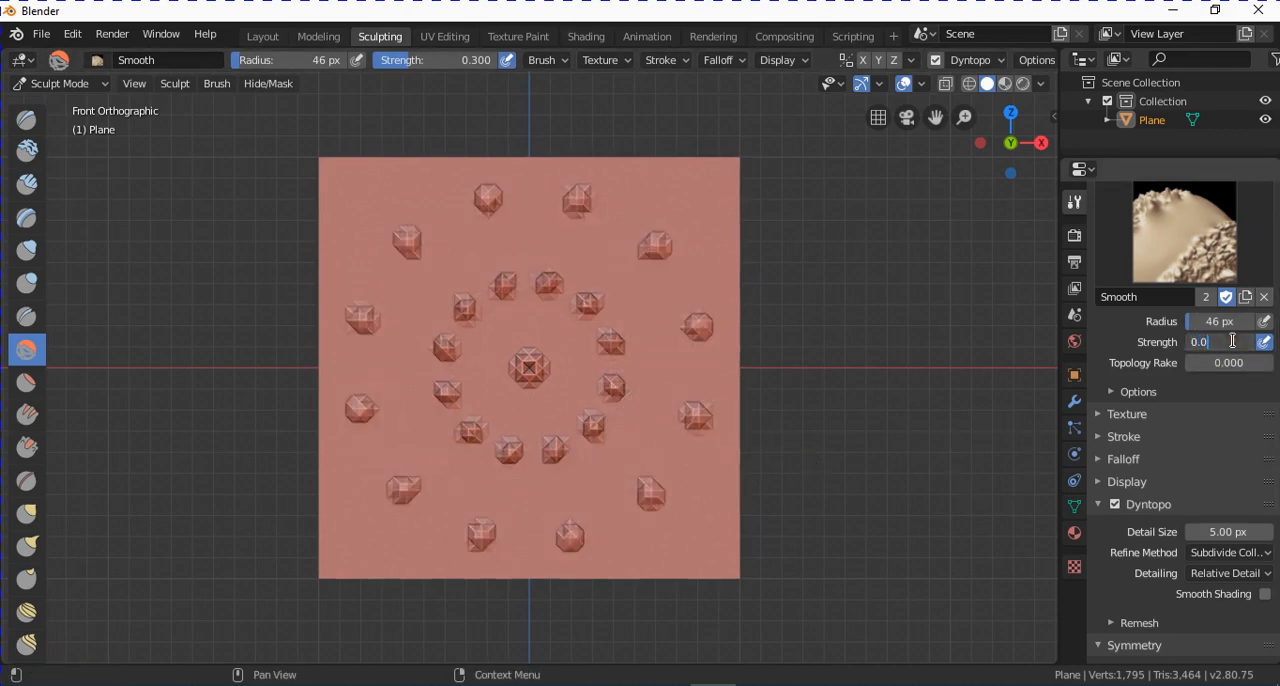
text(50)
key(Return)
Lightly smooth the rings of bumps on the plane and check their shape from an angle.
mouse_move(600, 232)
mouse_down()
mouse_move(464, 242)
mouse_move(488, 245)
mouse_move(540, 292)
mouse_move(548, 399)
mouse_move(529, 404)
mouse_move(546, 491)
mouse_move(506, 457)
mouse_move(601, 414)
mouse_move(683, 454)
mouse_move(689, 431)
mouse_move(640, 234)
mouse_move(610, 222)
mouse_move(443, 218)
mouse_move(383, 425)
mouse_move(658, 503)
mouse_move(619, 300)
mouse_move(423, 314)
mouse_move(597, 409)
mouse_move(523, 443)
mouse_move(520, 229)
mouse_move(582, 269)
mouse_up()
mouse_move(720, 435)
middle_down()
mouse_move(633, 400)
mouse_move(694, 366)
mouse_move(657, 434)
mouse_move(669, 514)
middle_up()
scroll(657, 434, up, 4)
scroll(651, 483, down, 4)
middle_drag(652, 465, 616, 469)
scroll(615, 467, up, 1)
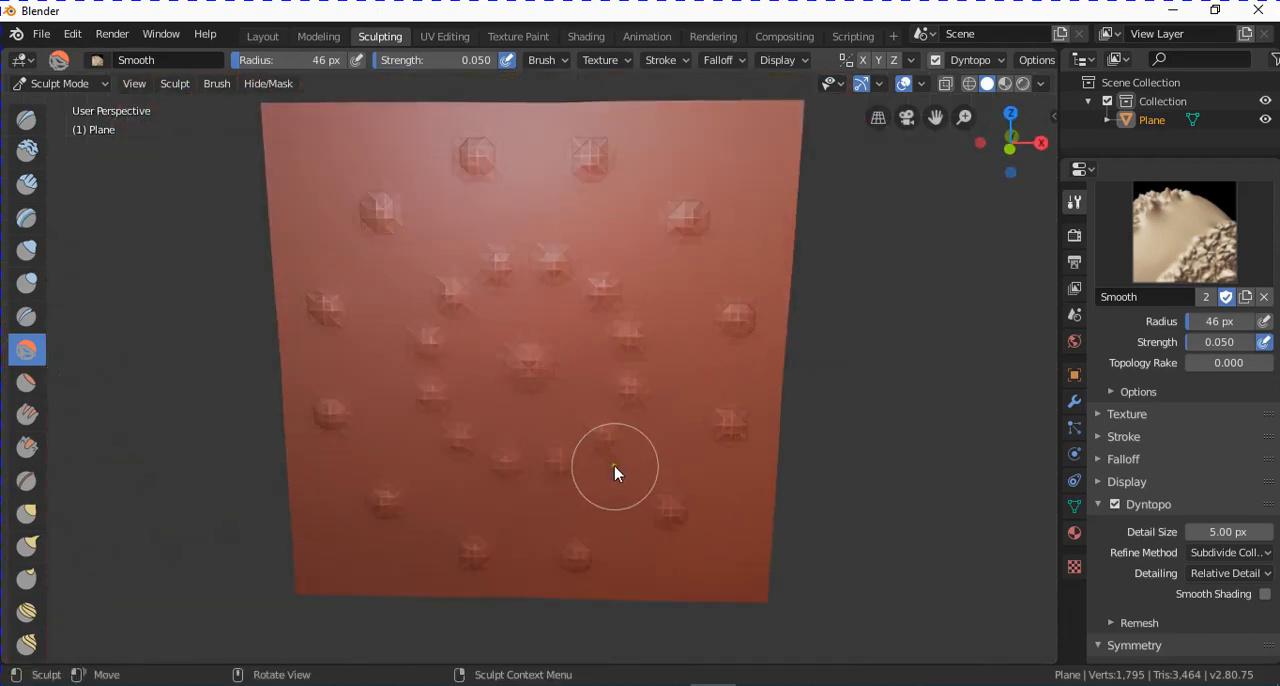
middle_drag(486, 343, 478, 305)
scroll(478, 305, down, 2)
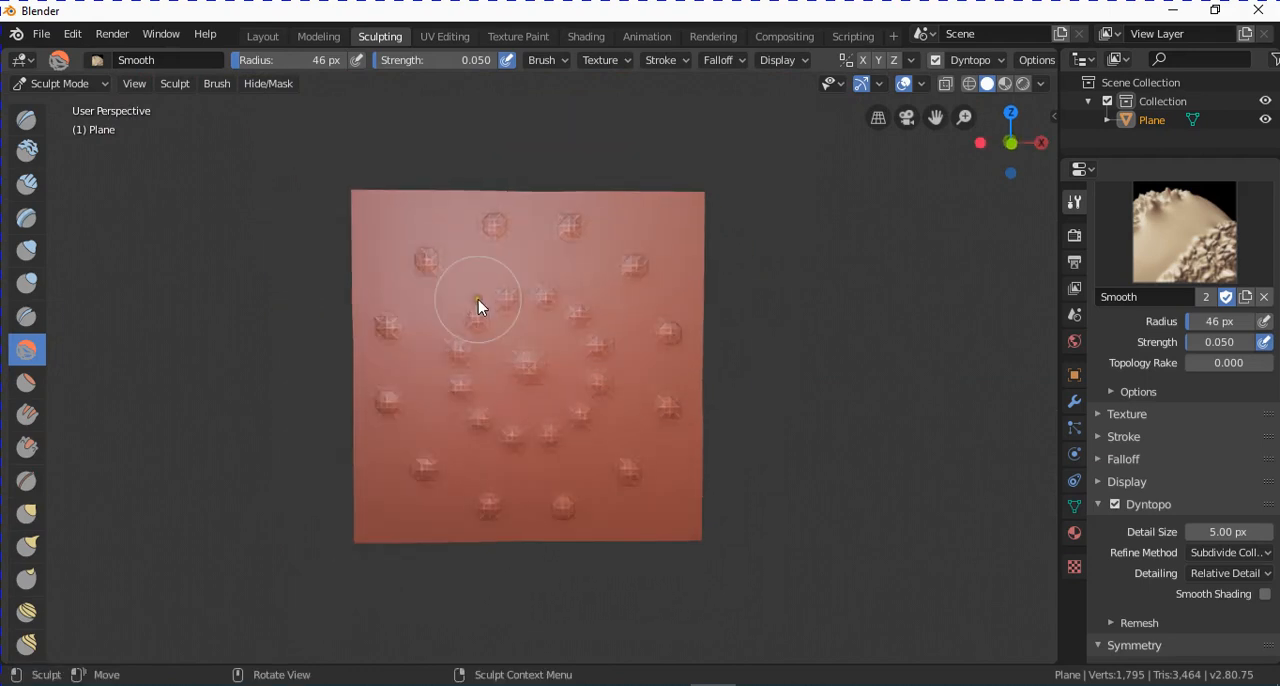
Switch to the Layer brush and set its radius to 20 px.
click(27, 219)
click(1249, 318)
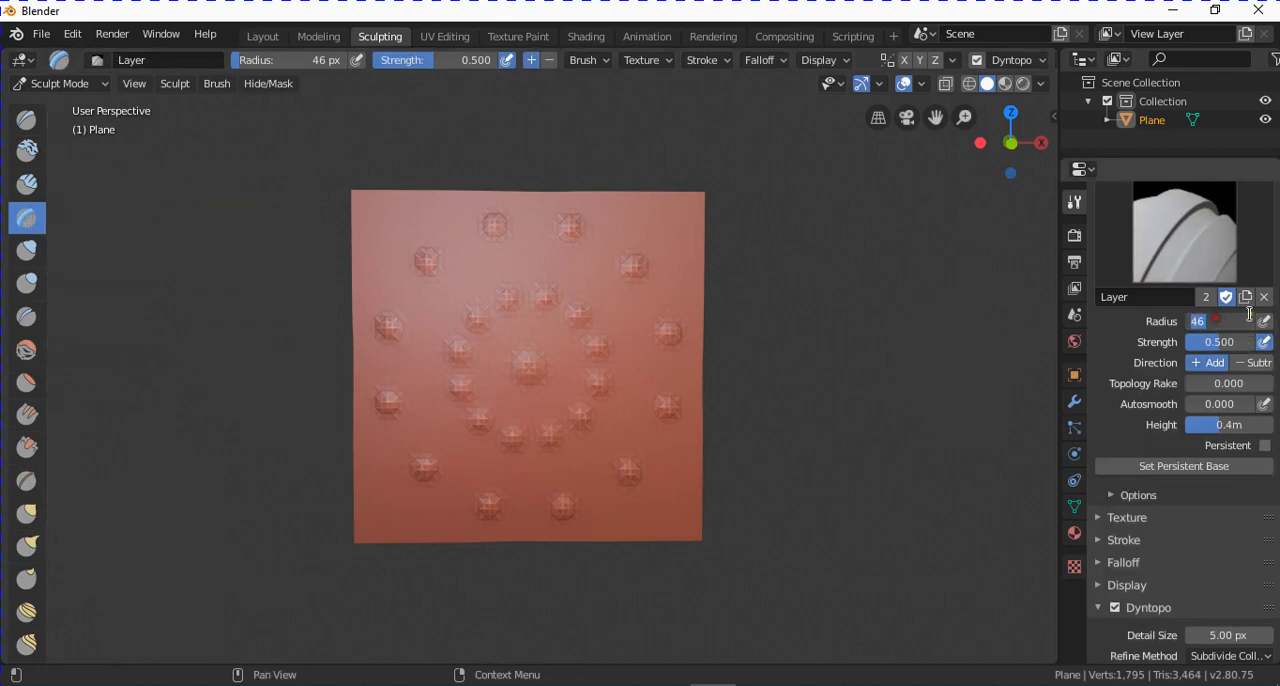
text(20)
key(Return)
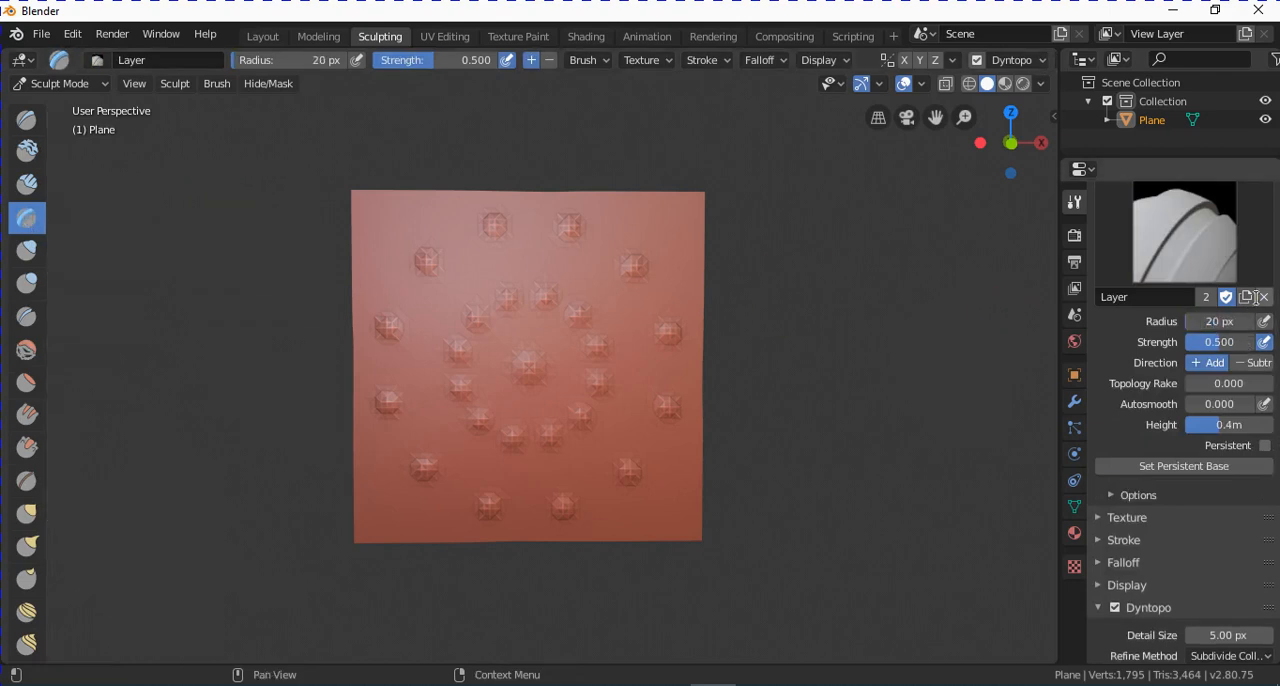
Try a Layer stroke down from the plane's upper-left corner with the radial symmetry and undo it.
scroll(621, 441, up, 2)
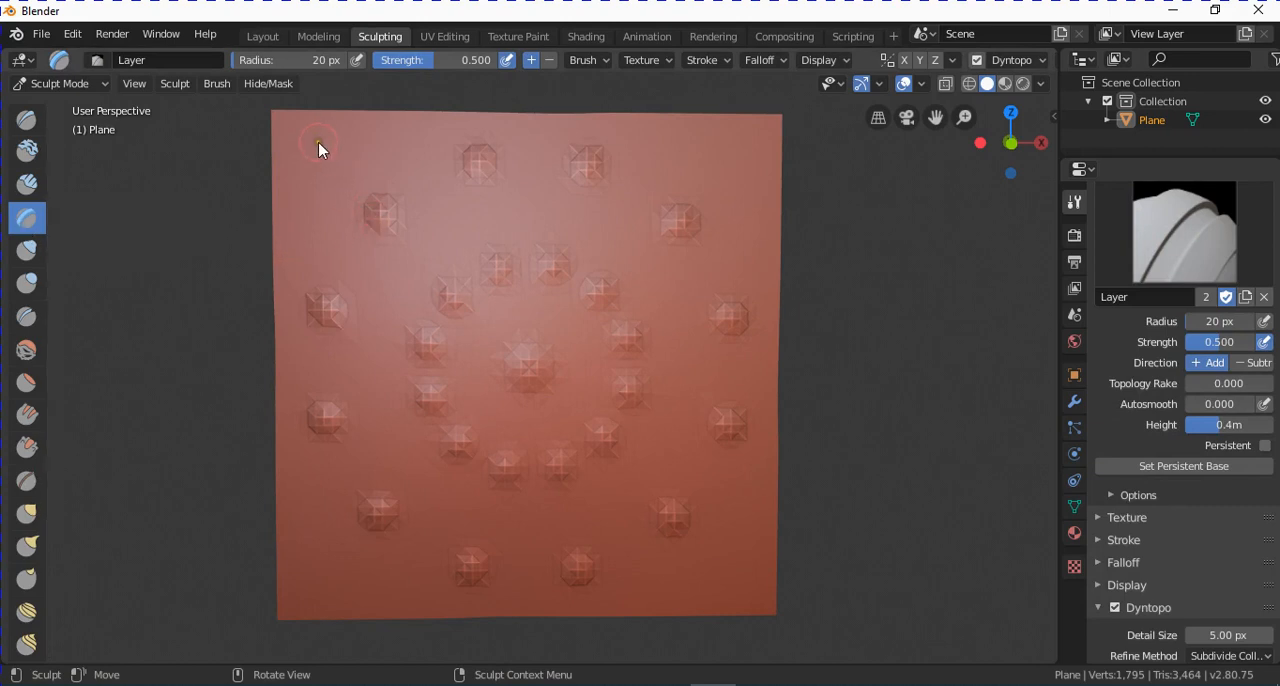
drag(318, 148, 360, 246)
middle_drag(615, 395, 606, 387)
key(ctrl+z)
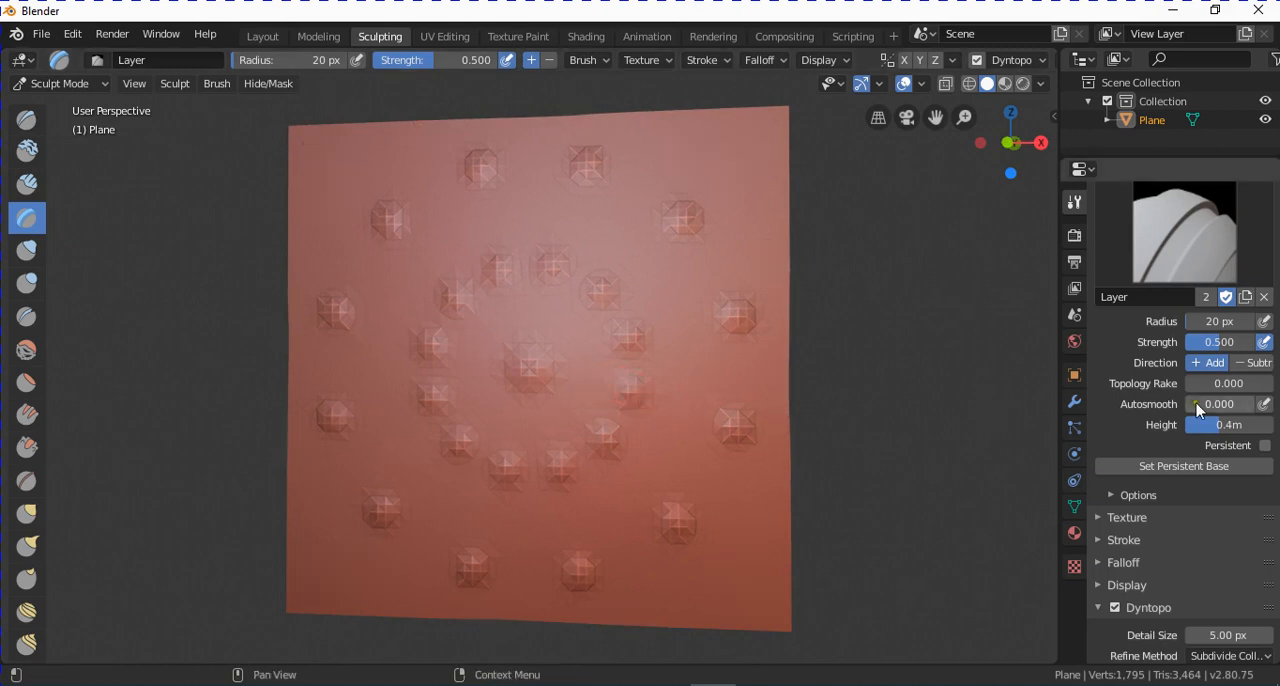
Set the Layer brush's strength to 0.1 and the radial Z symmetry count to 1.
click(1250, 340)
text(0.1)
key(Return)
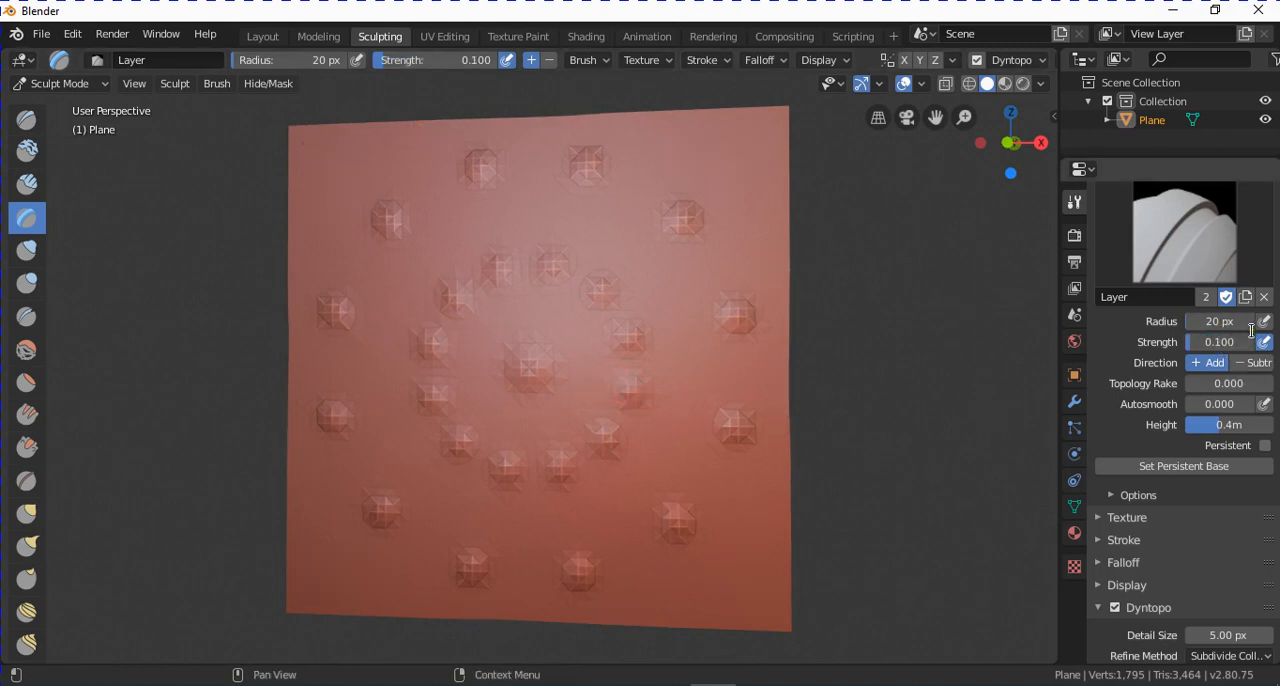
scroll(1197, 533, down, 8)
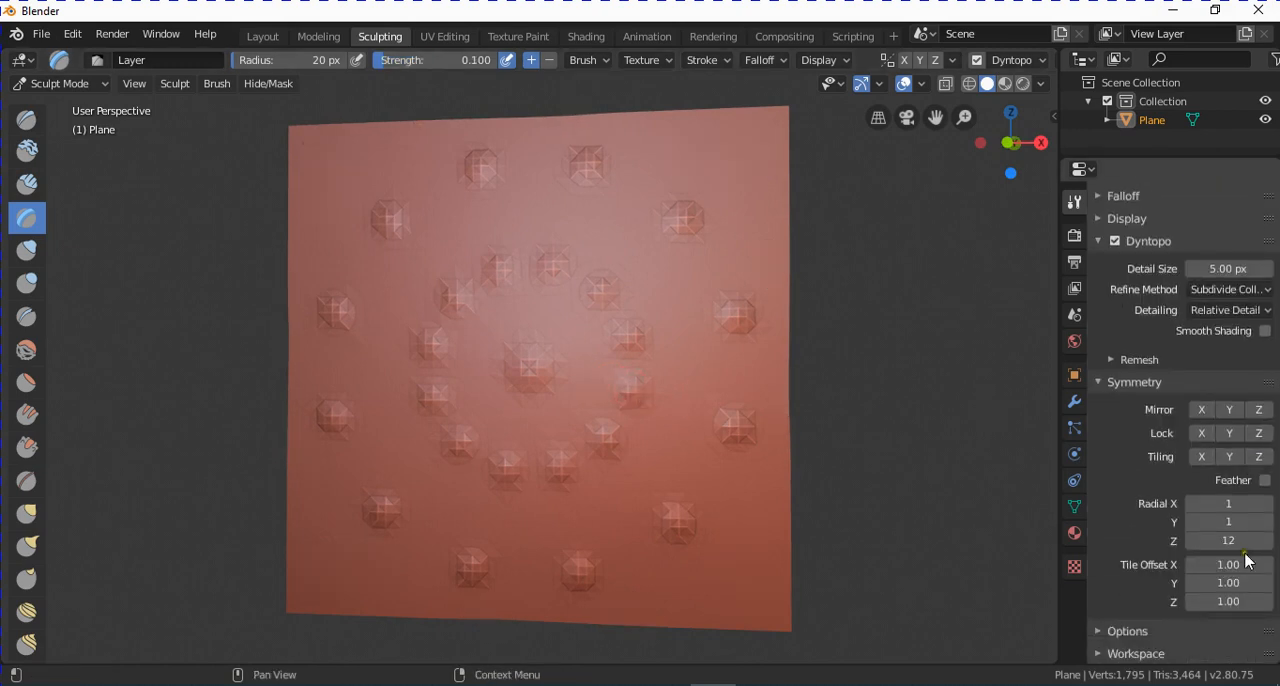
click(1231, 540)
text(1)
key(Return)
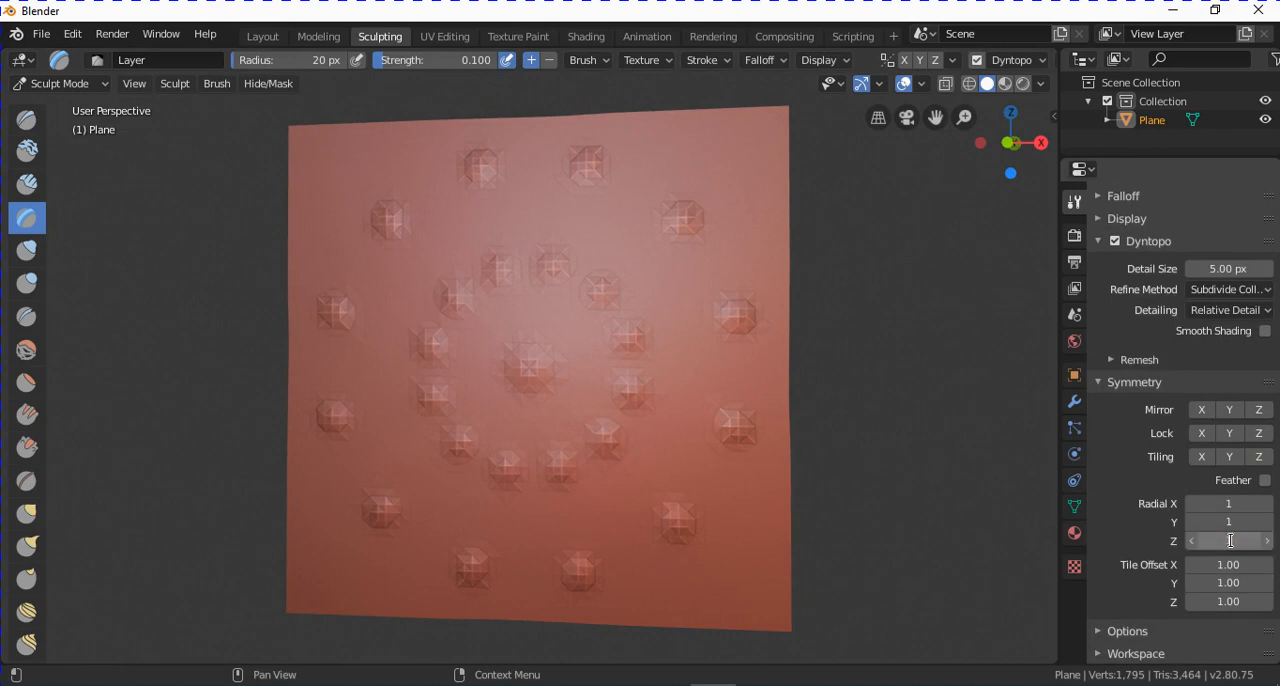
Raise a vertical Layer bar near each corner of the plane and short strokes beside the two left corners.
drag(740, 520, 746, 605)
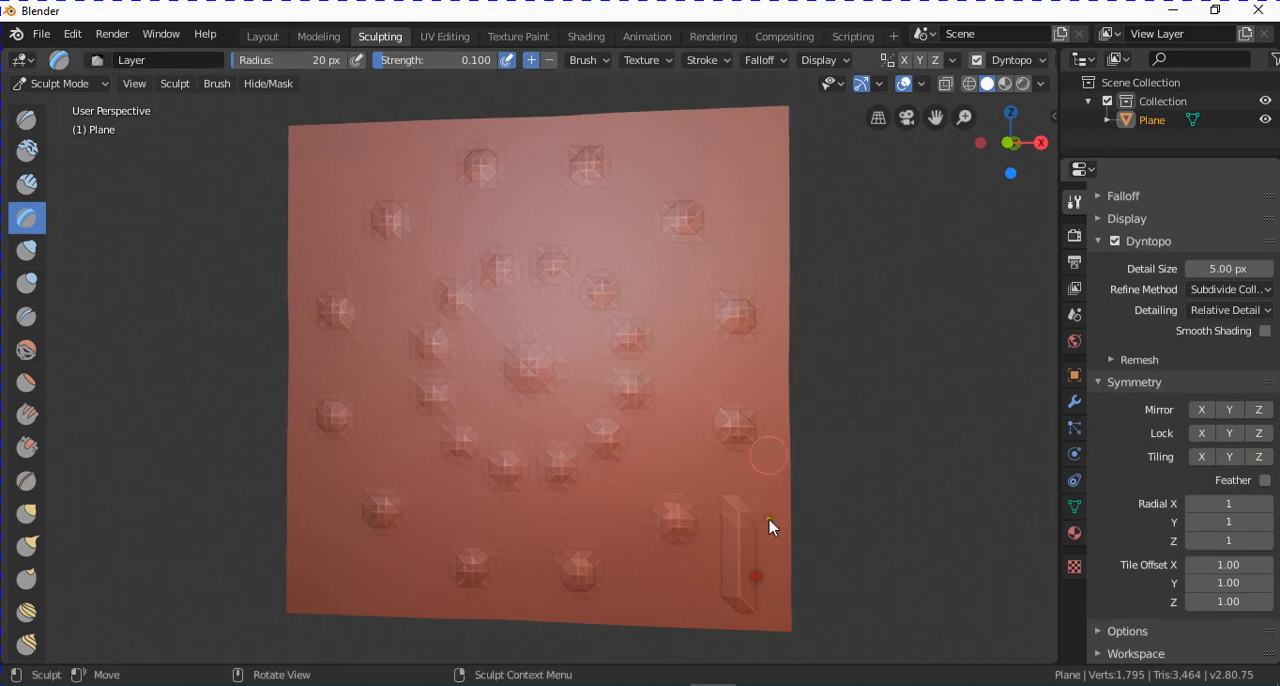
drag(754, 132, 750, 266)
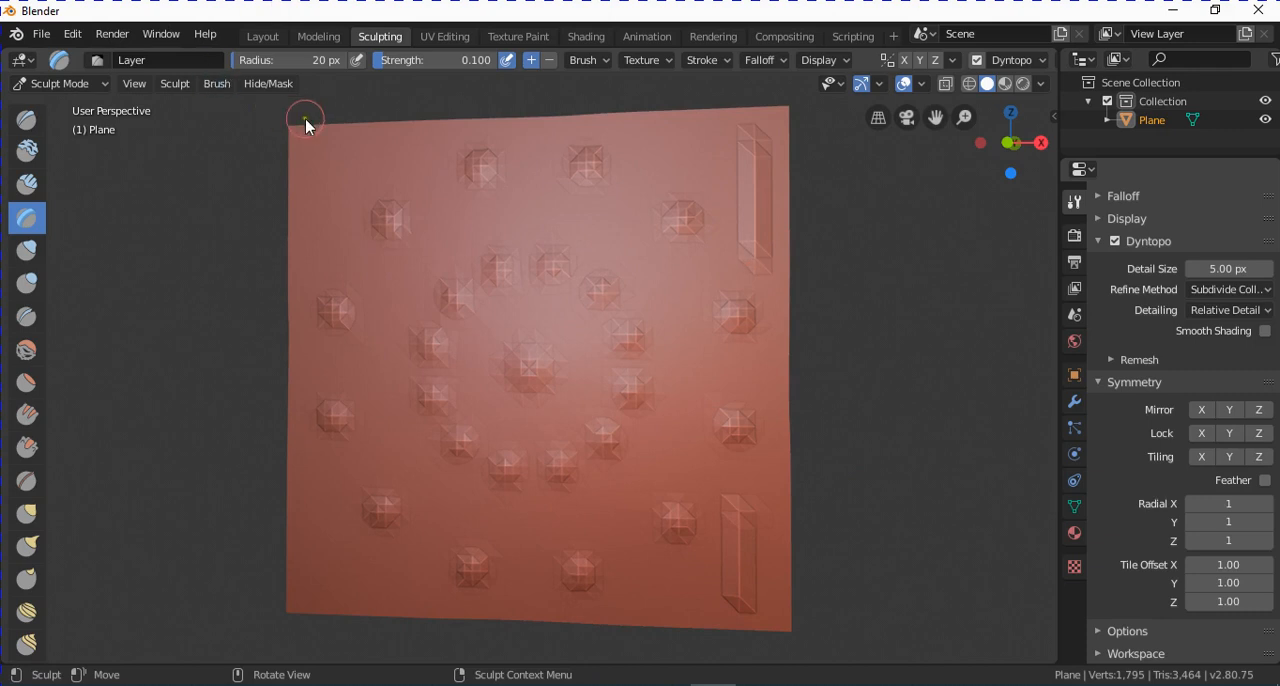
drag(323, 147, 331, 258)
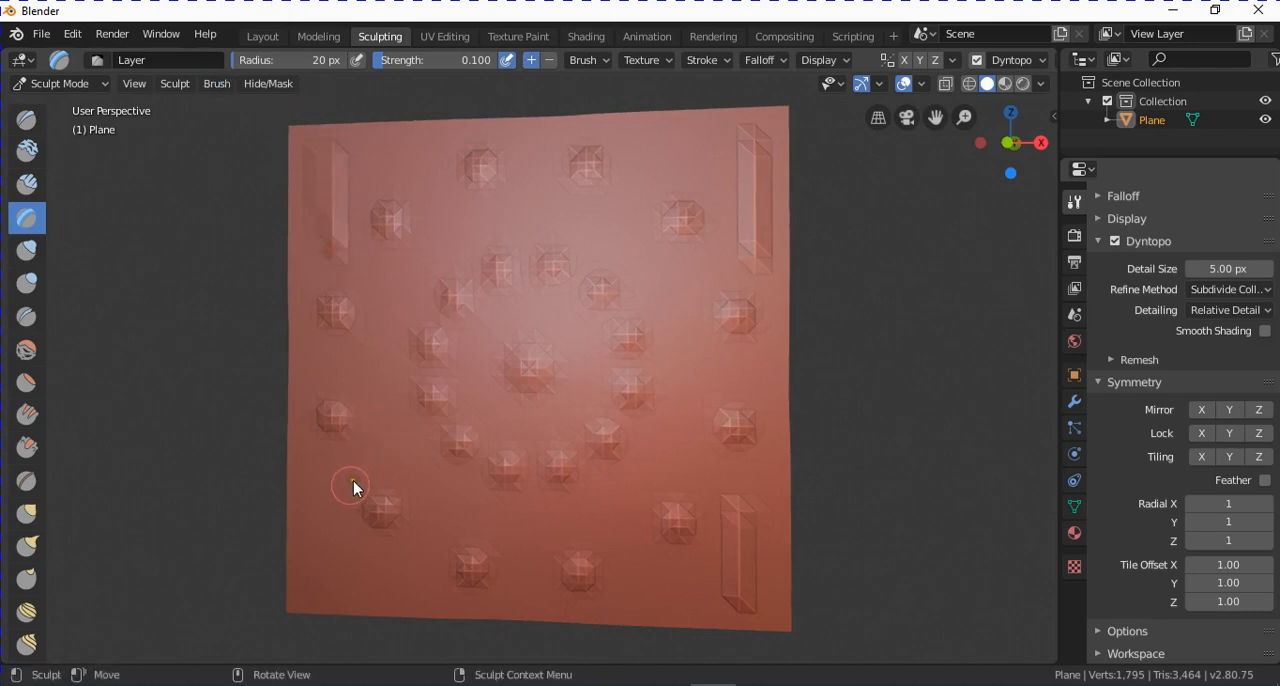
mouse_move(338, 498)
mouse_down()
mouse_move(338, 582)
mouse_move(435, 585)
mouse_up()
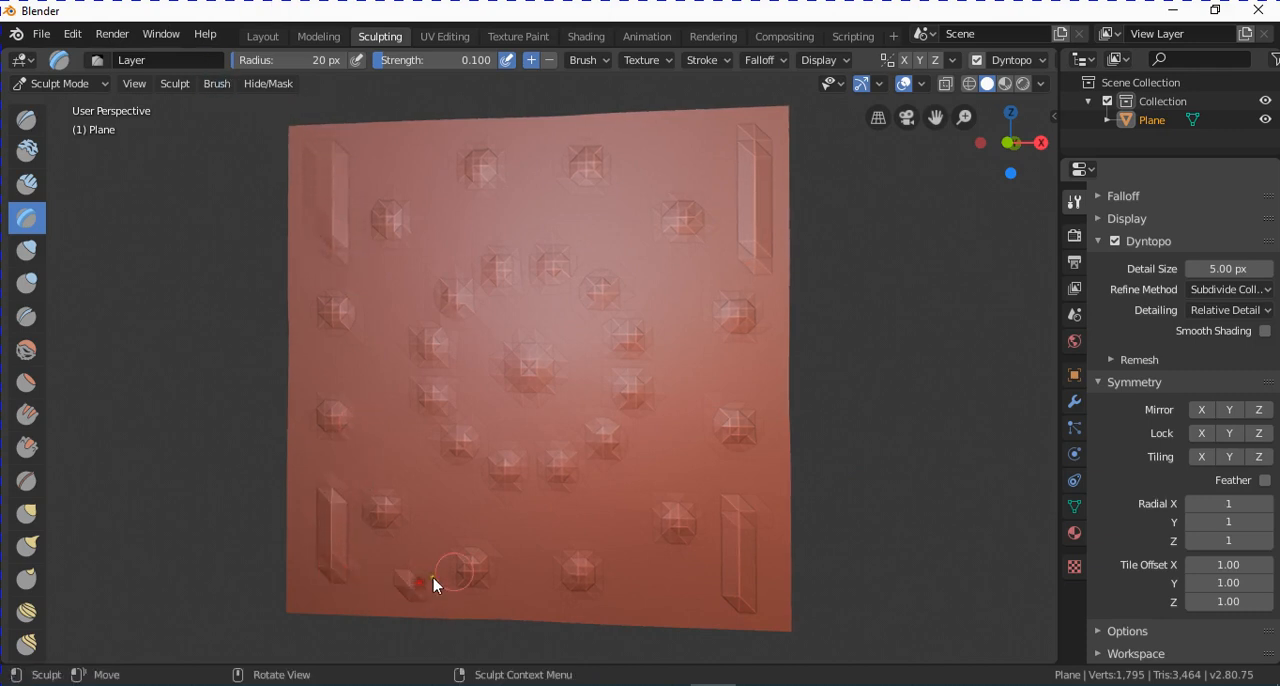
drag(382, 150, 438, 152)
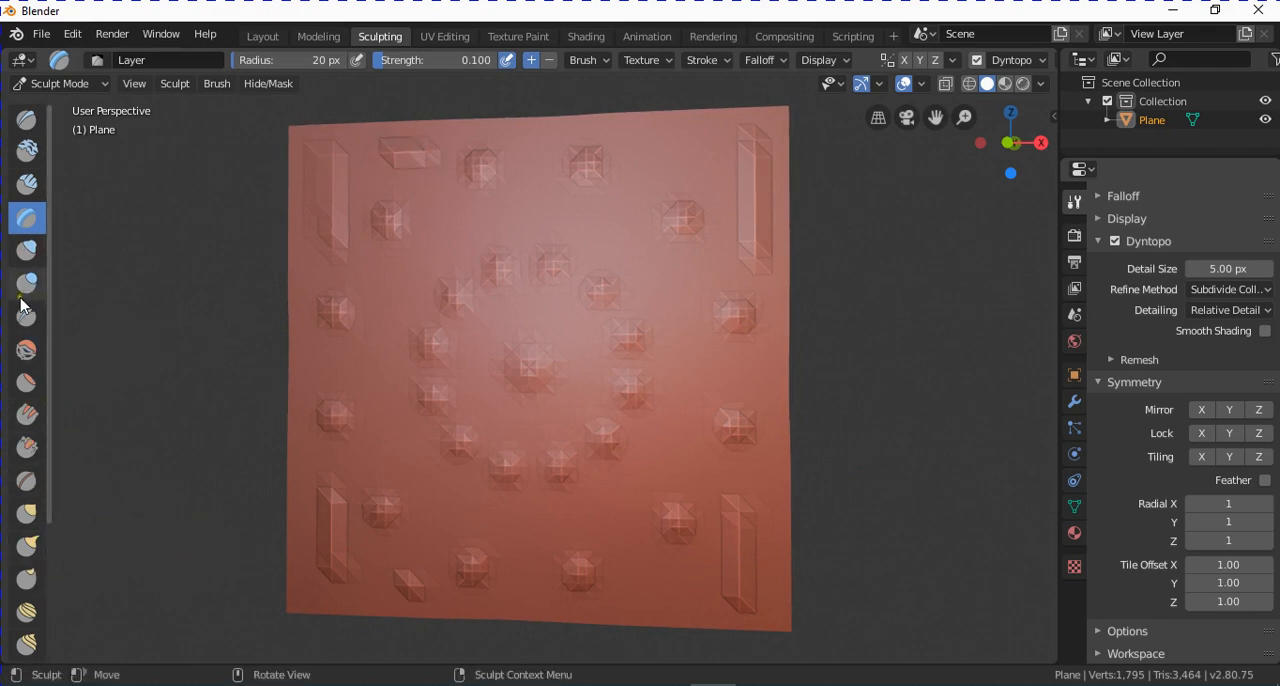
key(ctrl)
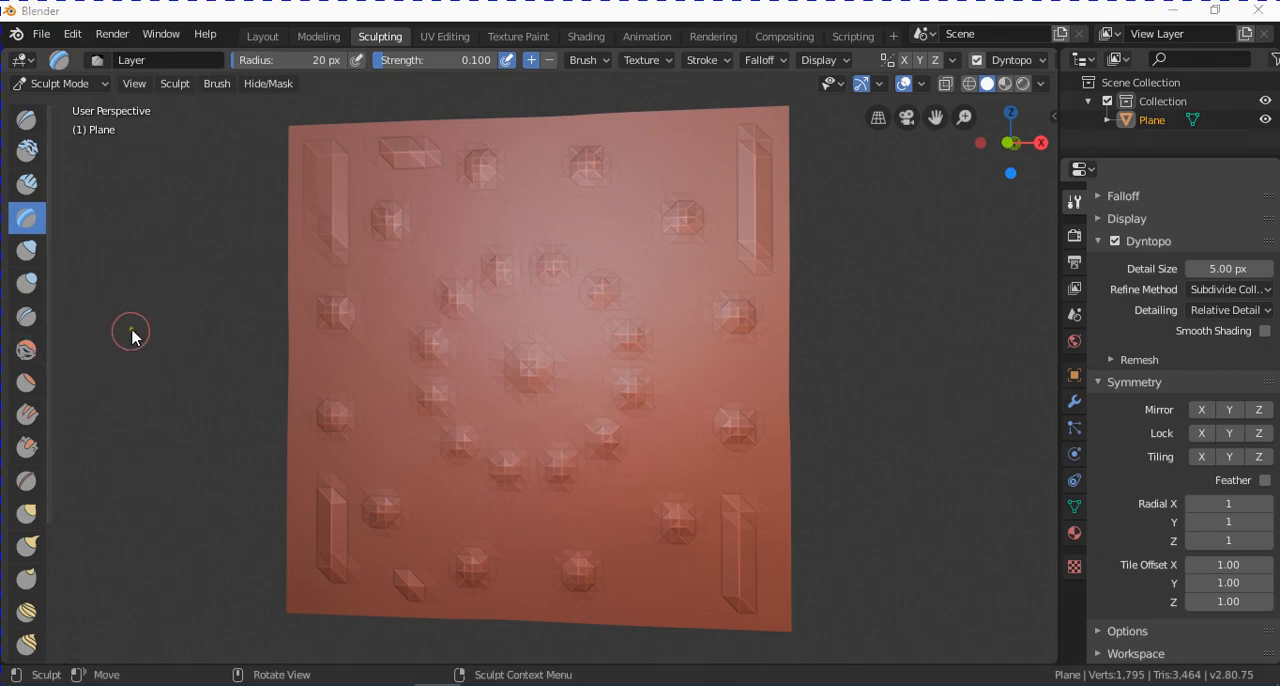
Switch to the Crease brush and set the Dyntopo detail size to 3 px.
click(27, 317)
scroll(1147, 381, up, 2)
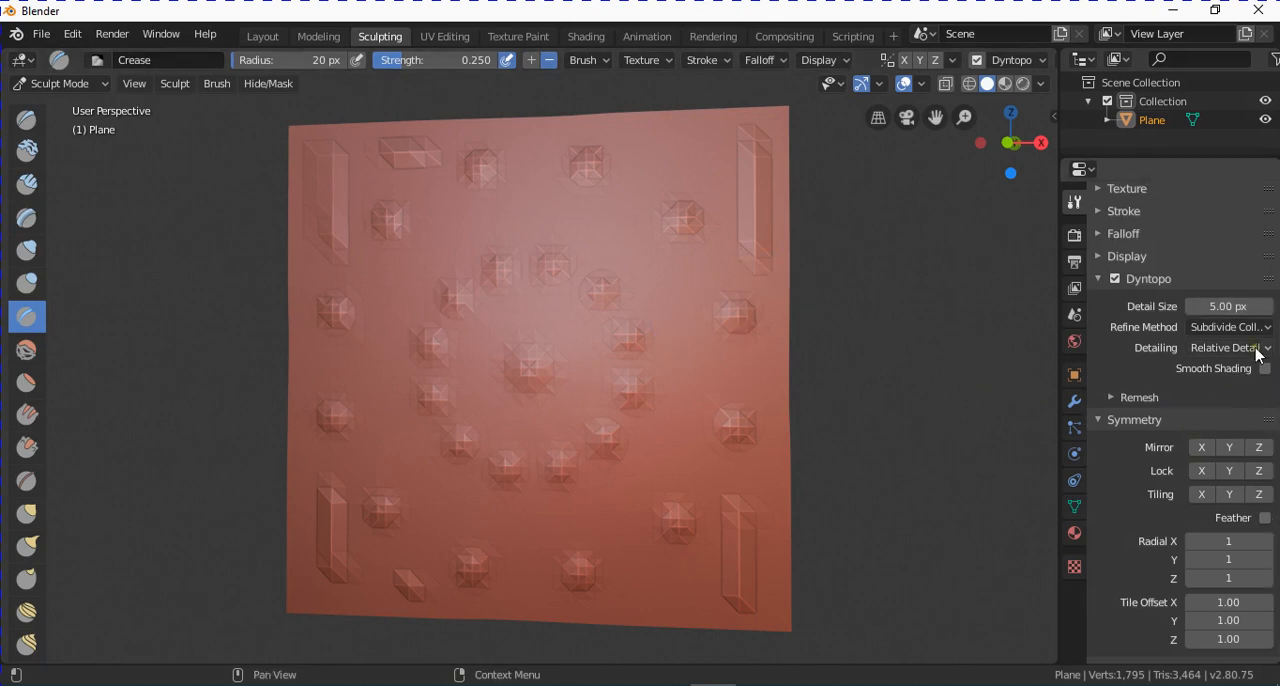
scroll(1236, 343, up, 1)
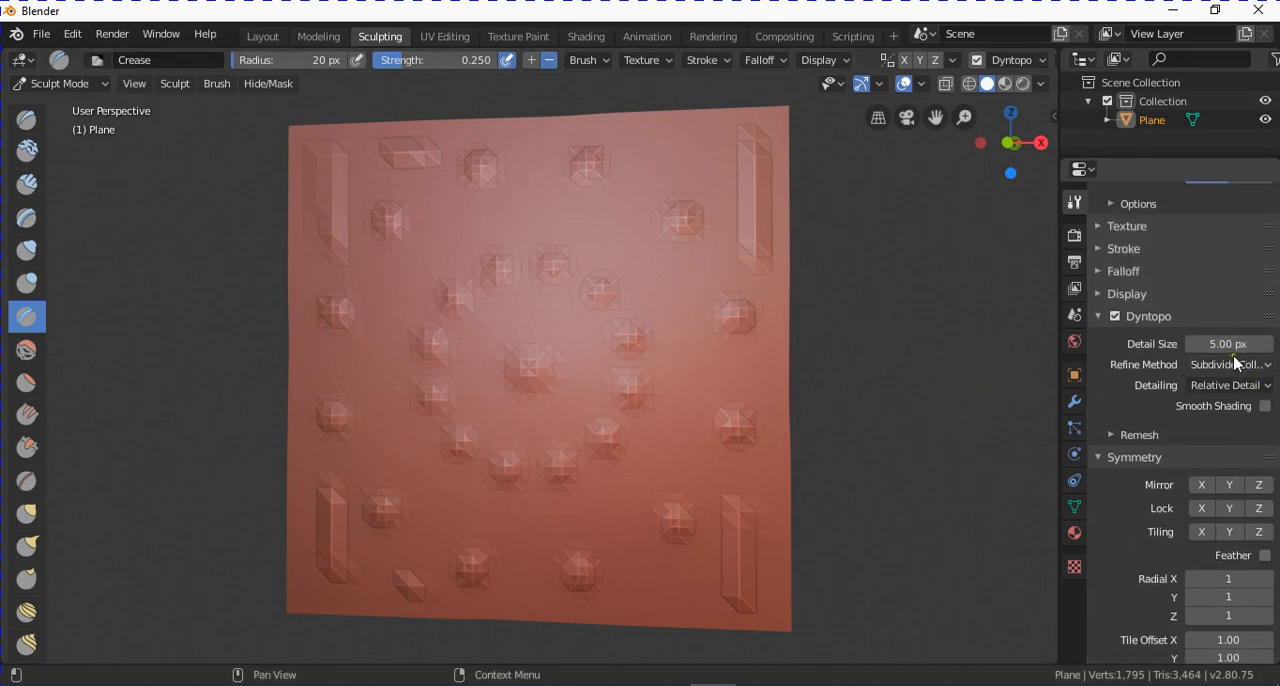
scroll(1238, 358, up, 3)
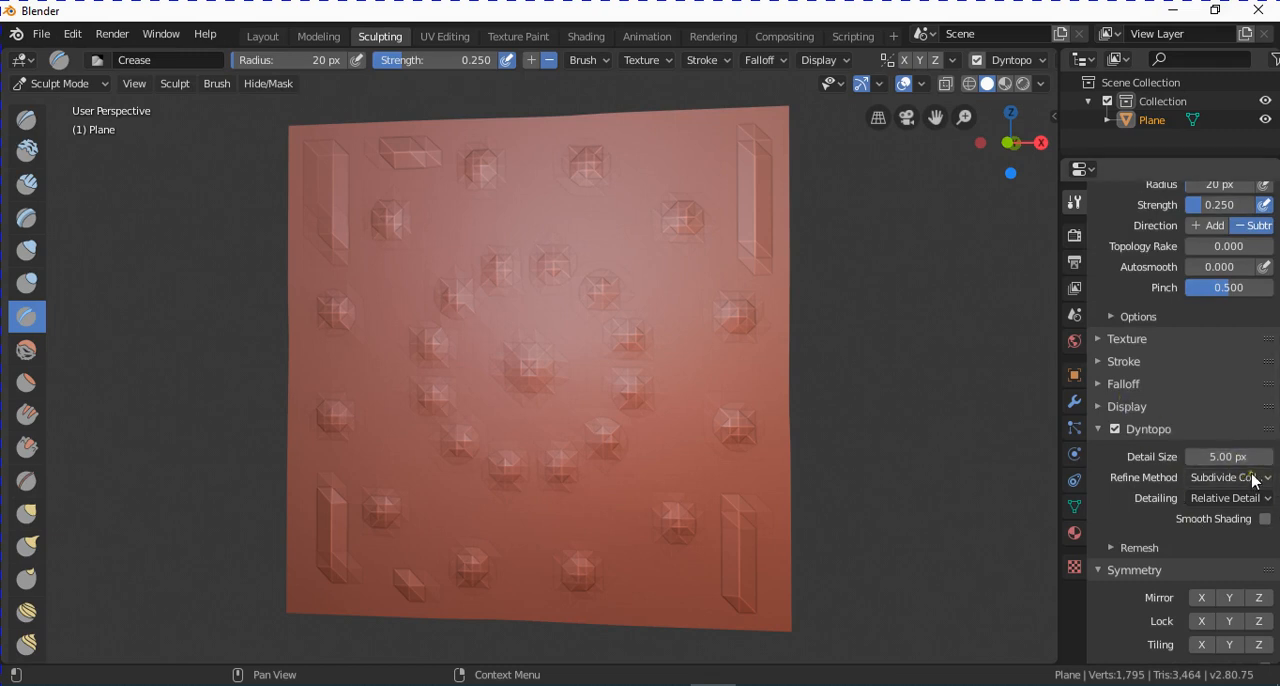
click(1219, 458)
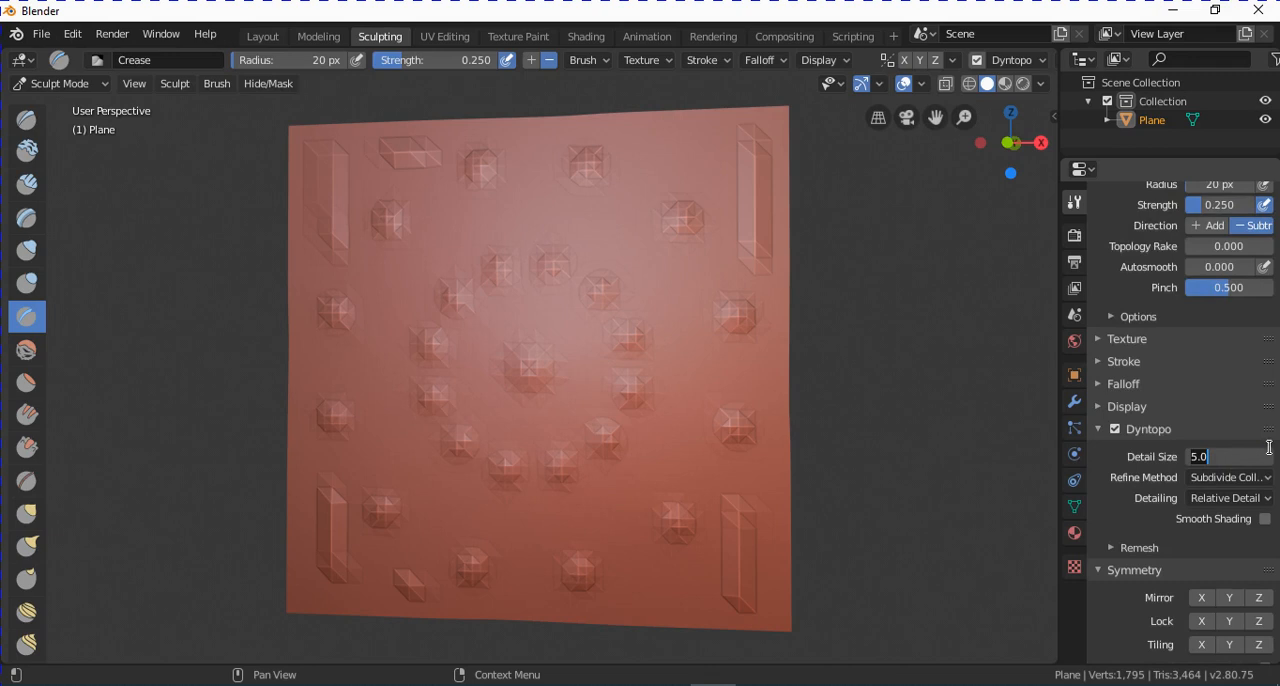
text(3)
key(Return)
Set the Crease brush's radius to 5 px and its strength to 0.5.
scroll(1220, 434, up, 5)
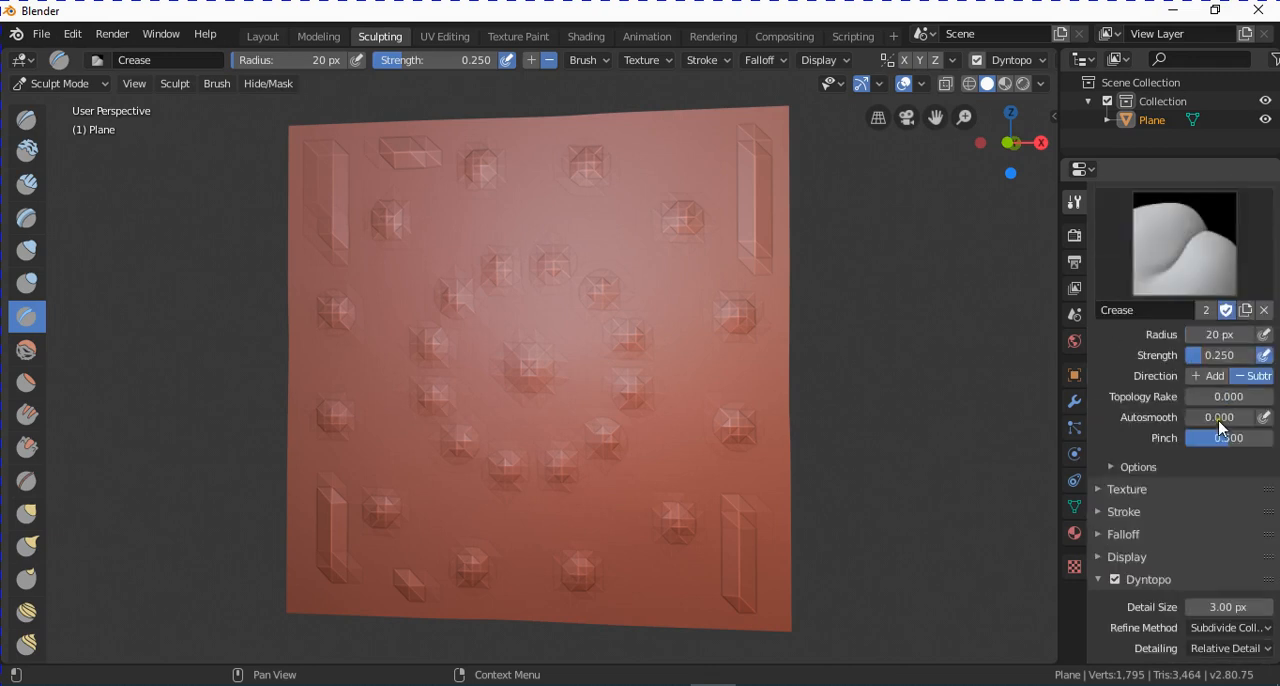
click(1248, 333)
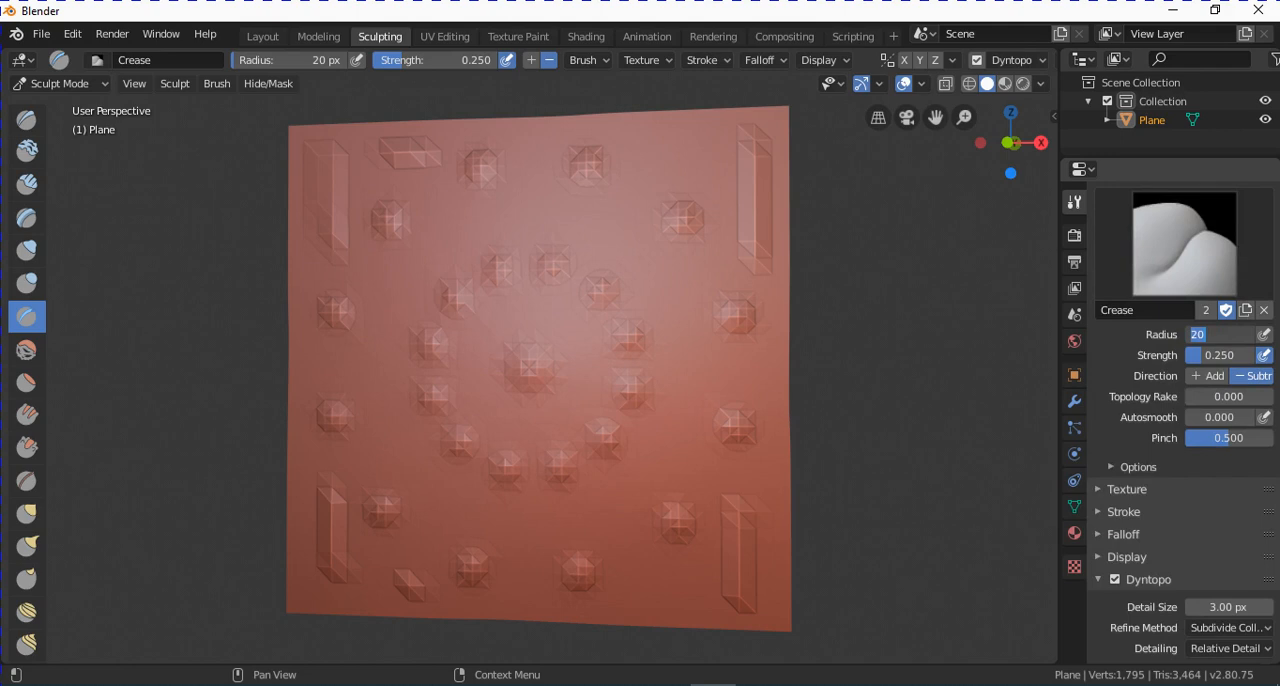
text(5)
key(Return)
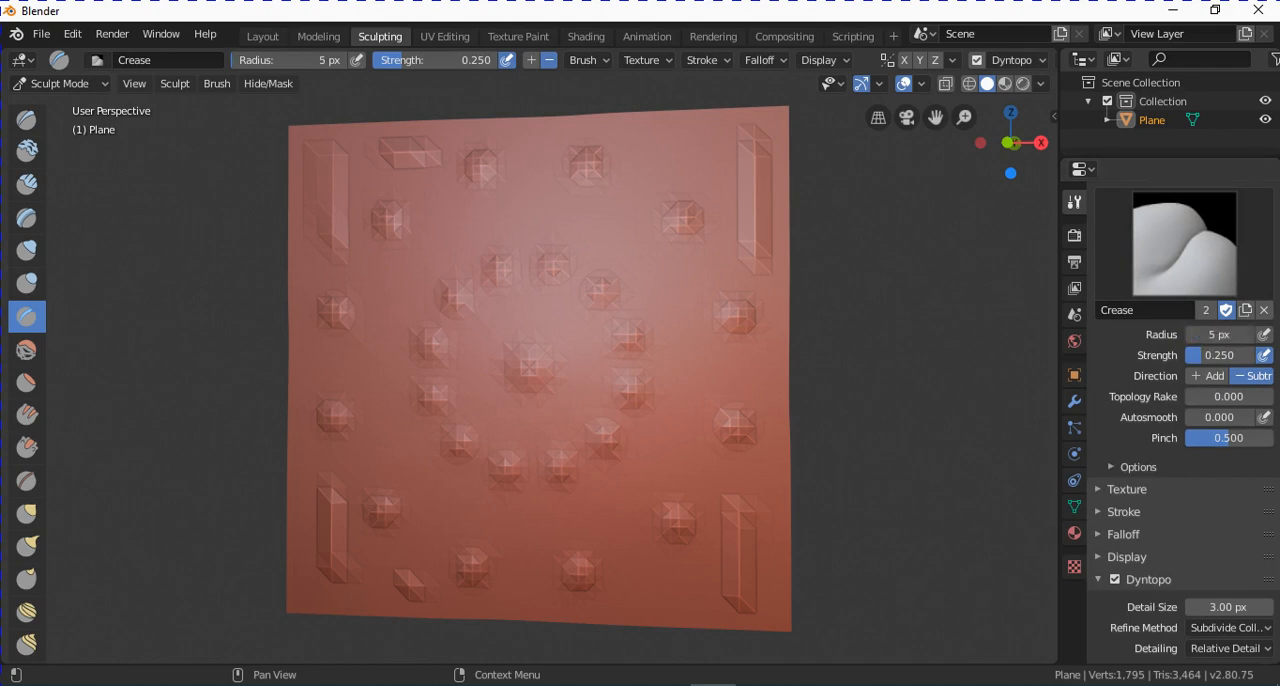
click(1220, 357)
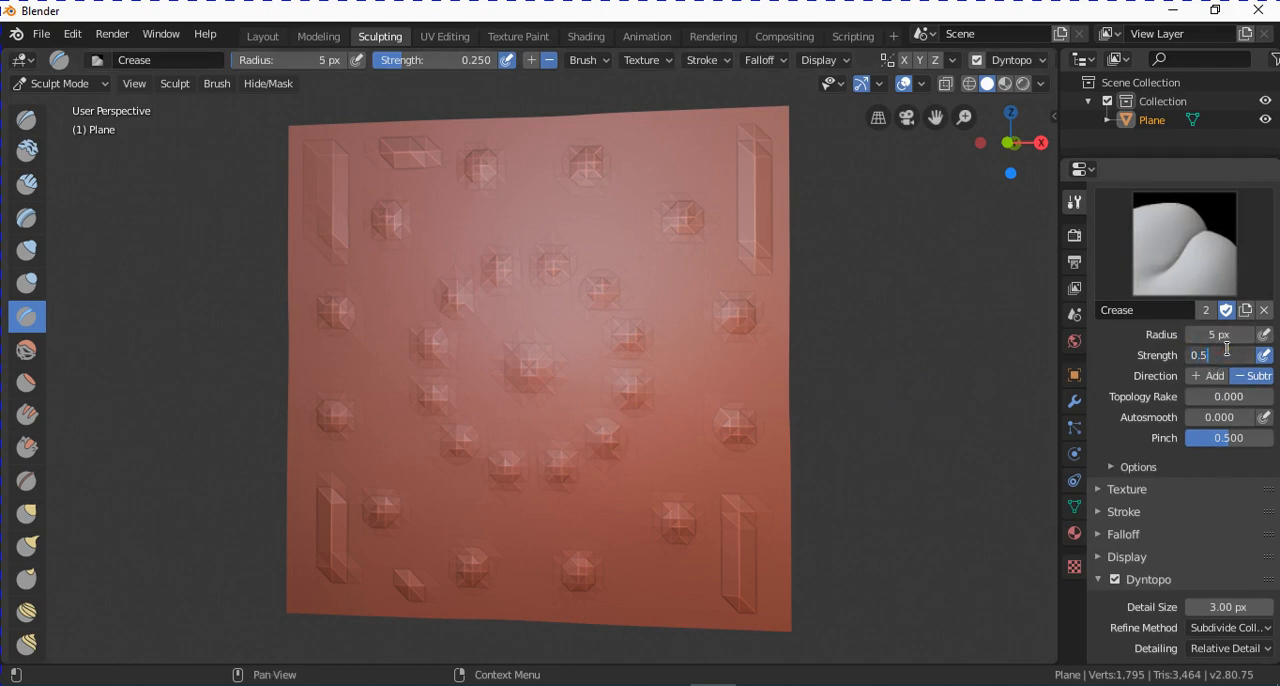
text(0.5)
key(Return)
Carve a vertical crease between the inner and outer rings of bumps on the plane's right side.
middle_drag(705, 455, 721, 400)
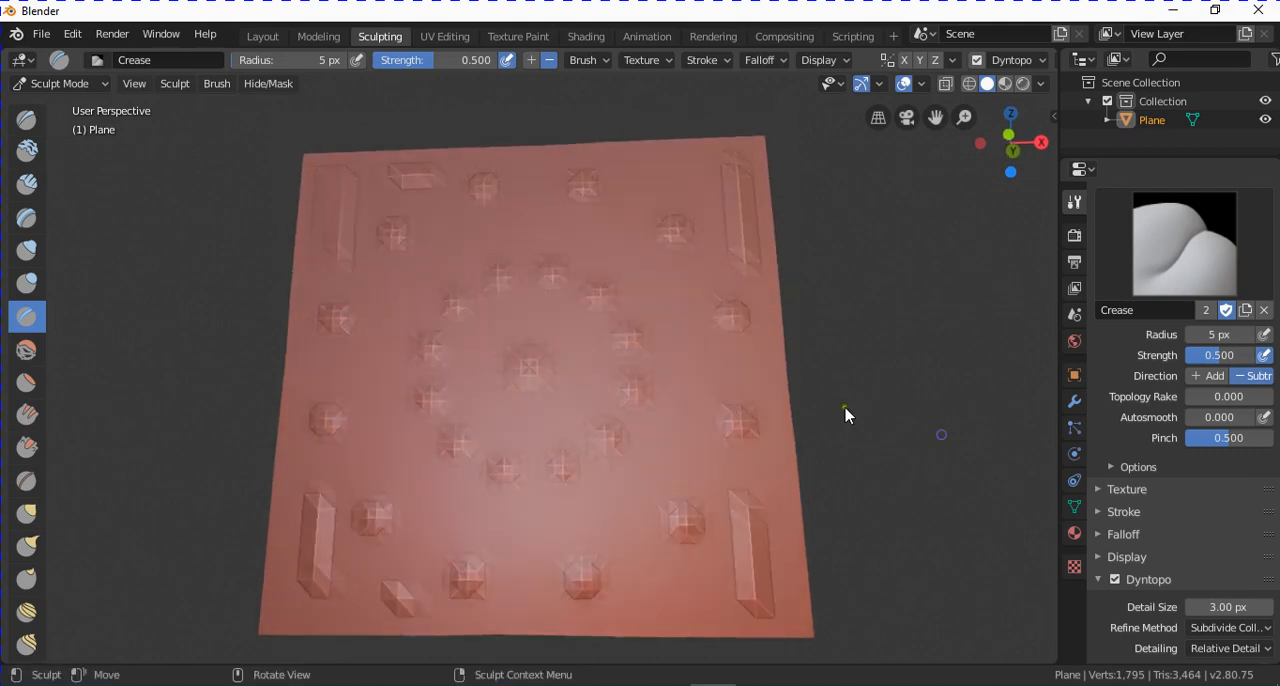
scroll(1222, 512, down, 3)
scroll(679, 372, up, 2)
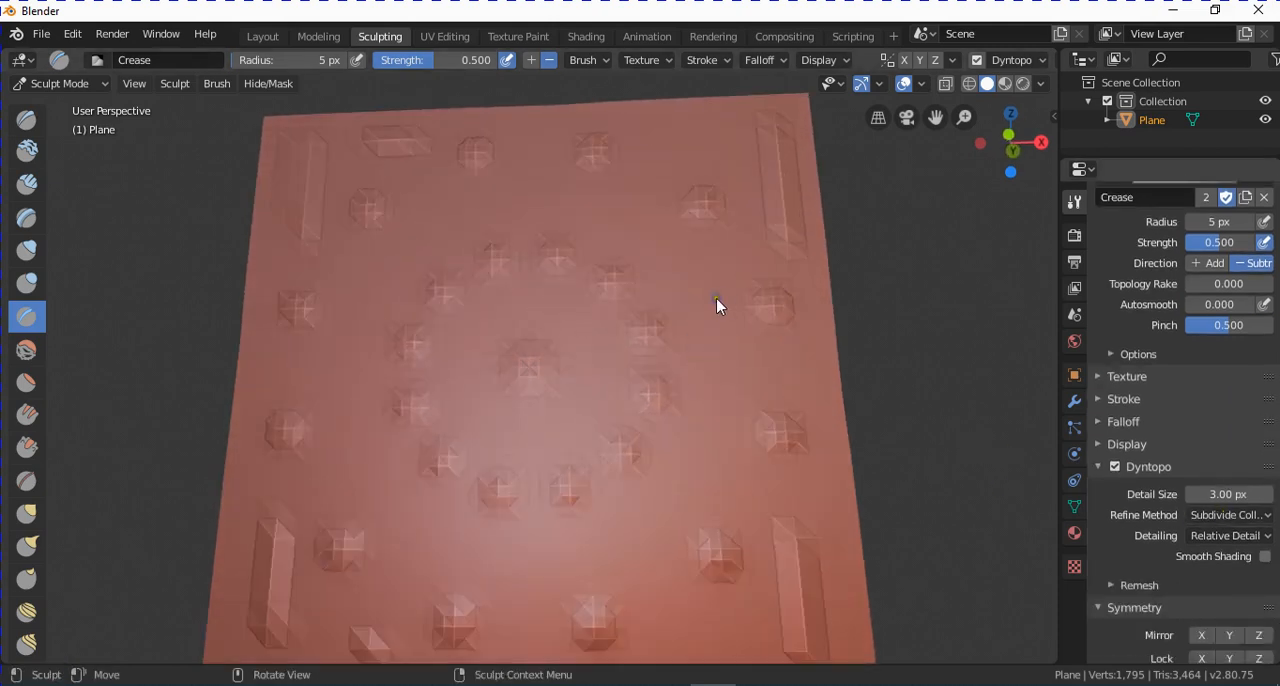
drag(716, 299, 719, 427)
scroll(736, 389, up, 3)
mouse_move(815, 402)
middle_down()
mouse_move(739, 425)
mouse_move(861, 435)
mouse_move(793, 262)
middle_up()
drag(781, 252, 767, 492)
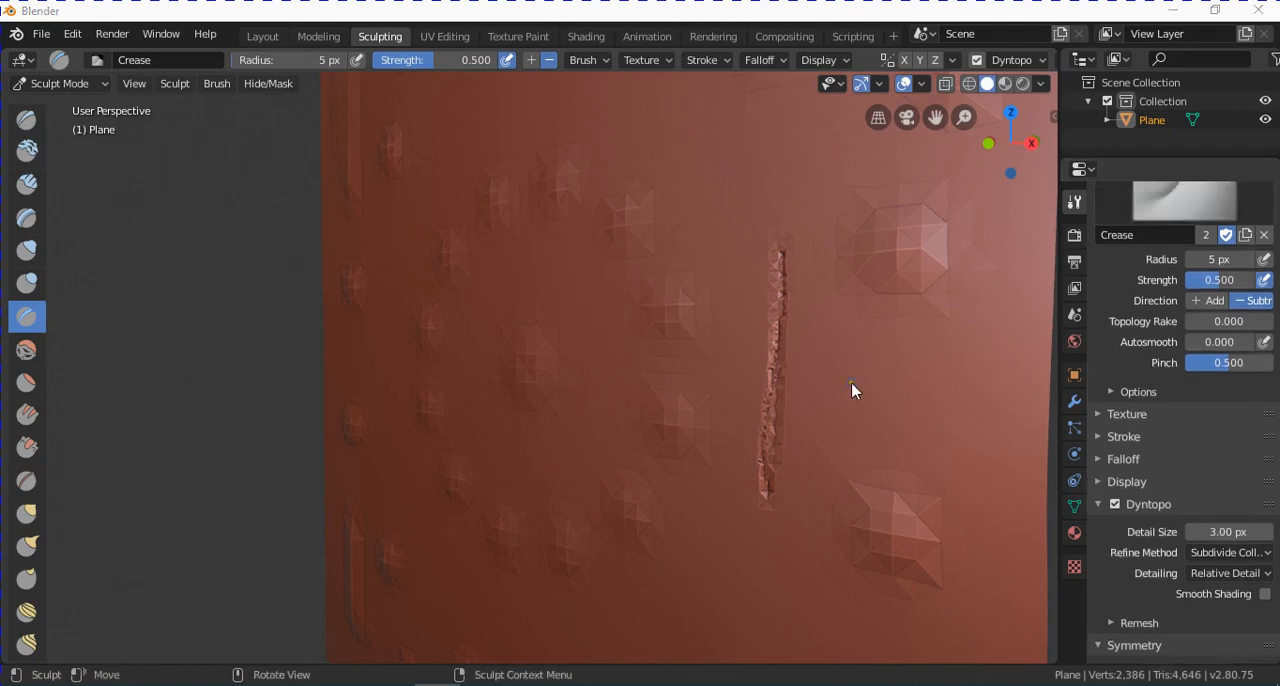
Switch to the Layout workspace and examine the sculpted plane from several angles.
mouse_move(851, 382)
middle_down()
mouse_move(747, 291)
mouse_move(751, 360)
mouse_move(634, 286)
mouse_move(637, 271)
mouse_move(552, 285)
mouse_move(440, 110)
middle_up()
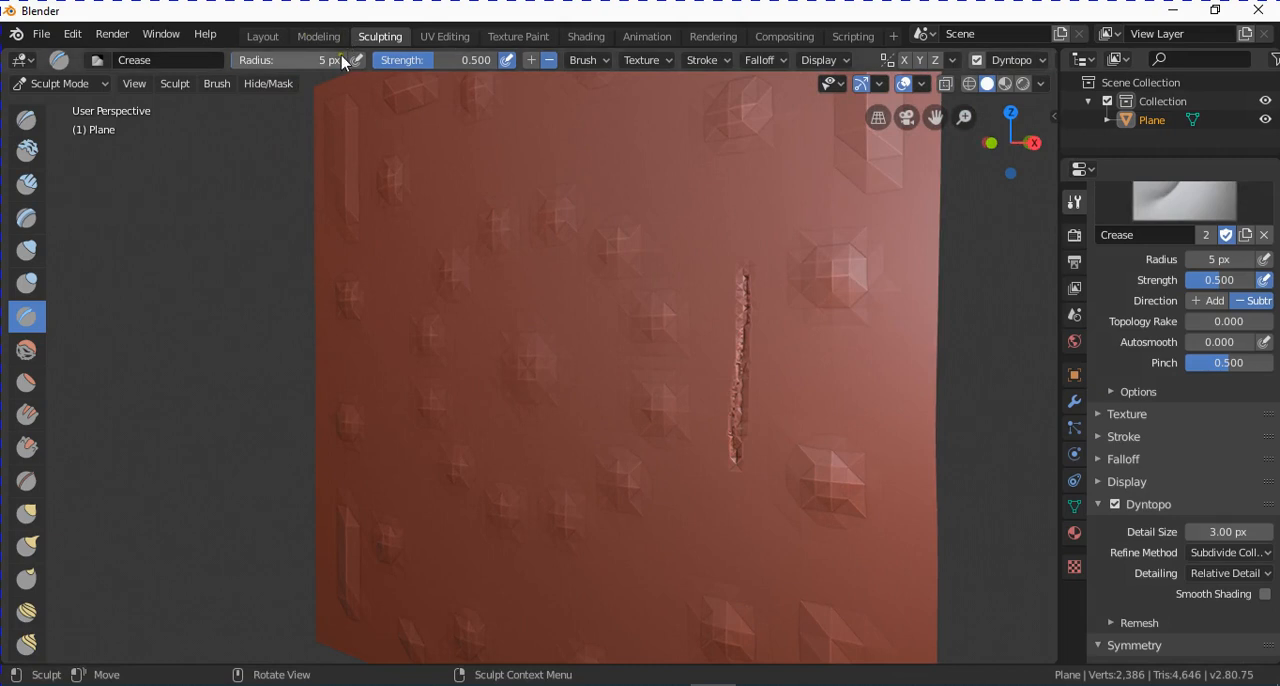
click(262, 36)
mouse_move(560, 284)
middle_down()
mouse_move(515, 253)
mouse_move(446, 303)
mouse_move(526, 317)
mouse_move(620, 366)
mouse_move(660, 340)
mouse_move(723, 360)
mouse_move(677, 374)
mouse_move(574, 354)
mouse_move(646, 331)
mouse_move(474, 214)
middle_up()
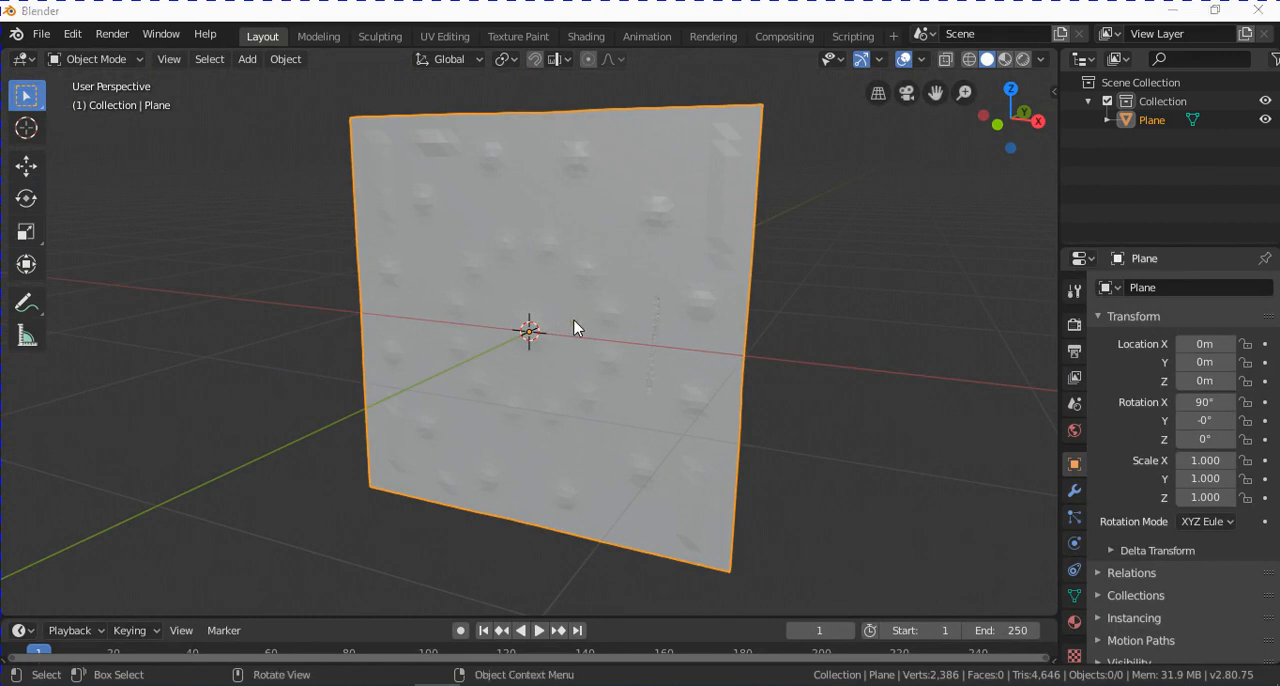
middle_drag(573, 312, 600, 329)
middle_drag(601, 399, 609, 405)
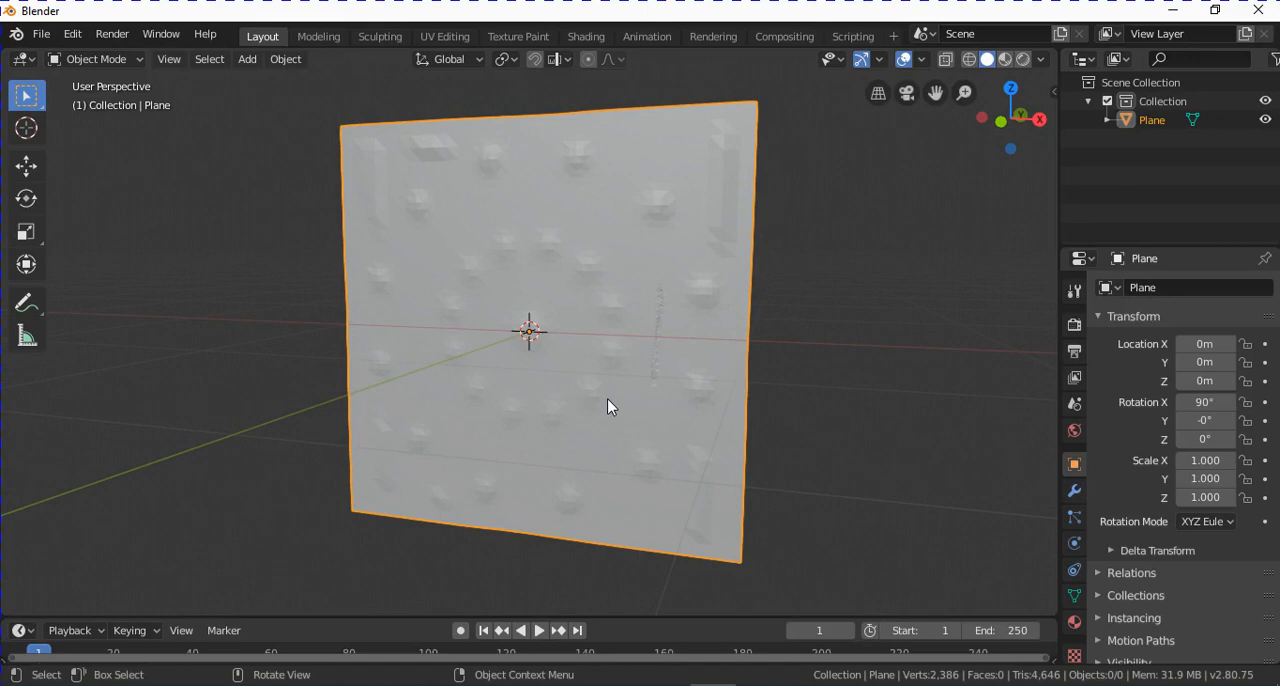